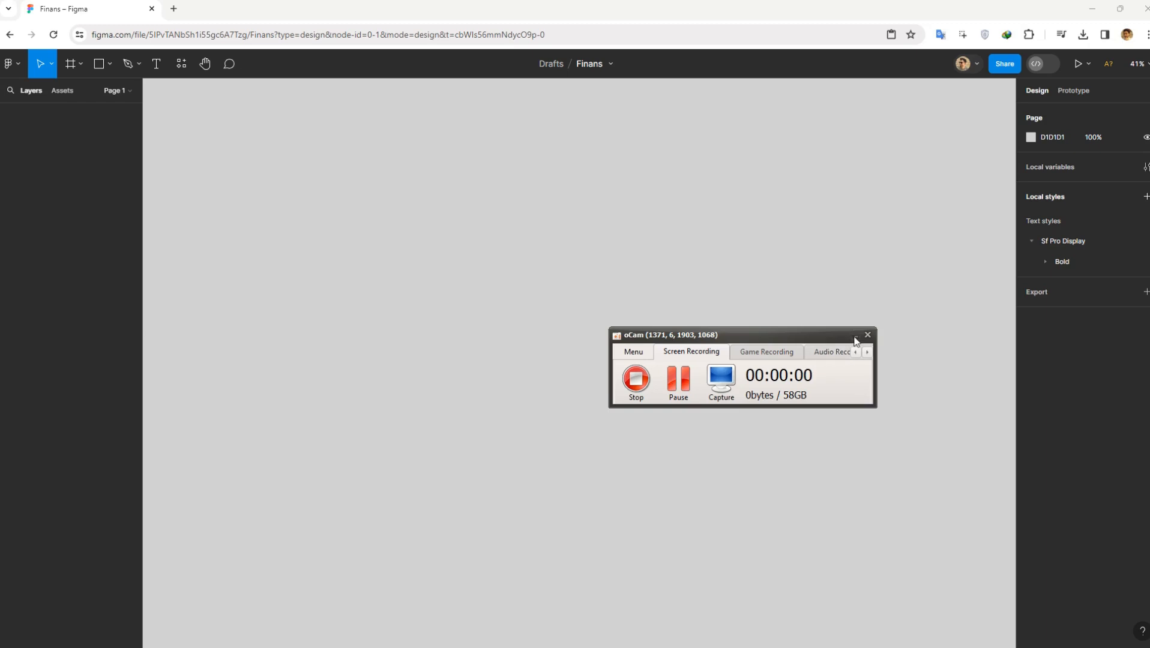
Add a text layer reading "Typography" in the upper area of the canvas and set it to auto width
key("t")
left_click_drag(395, 243, 450, 277)
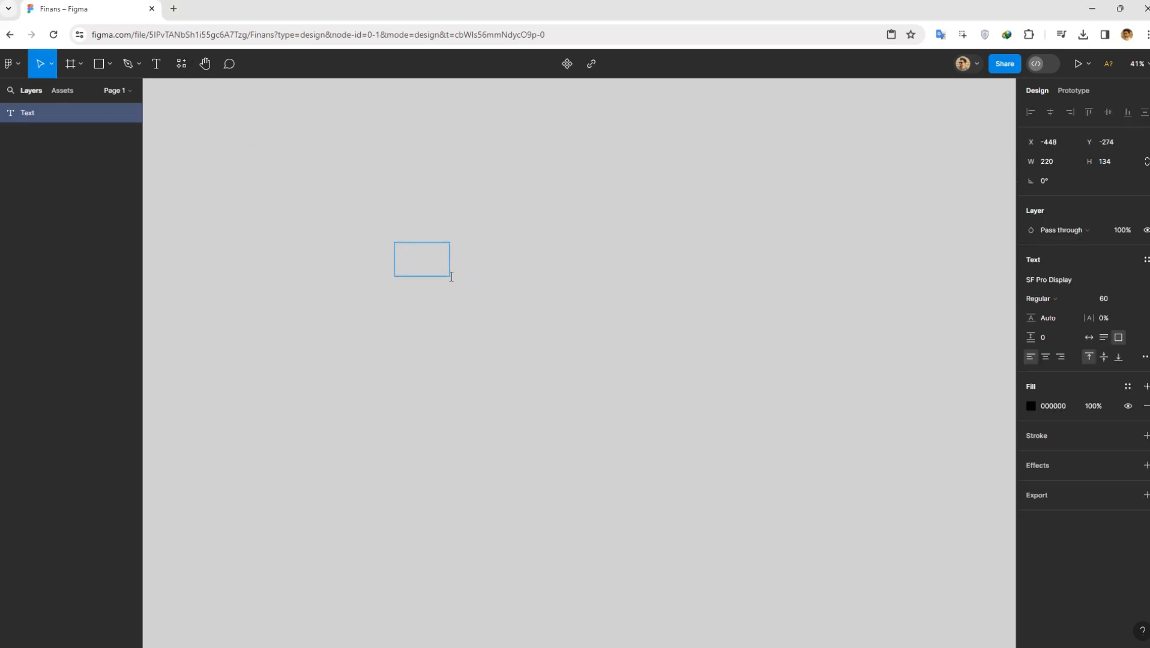
type("Typography")
left_click(1090, 337)
key("Escape")
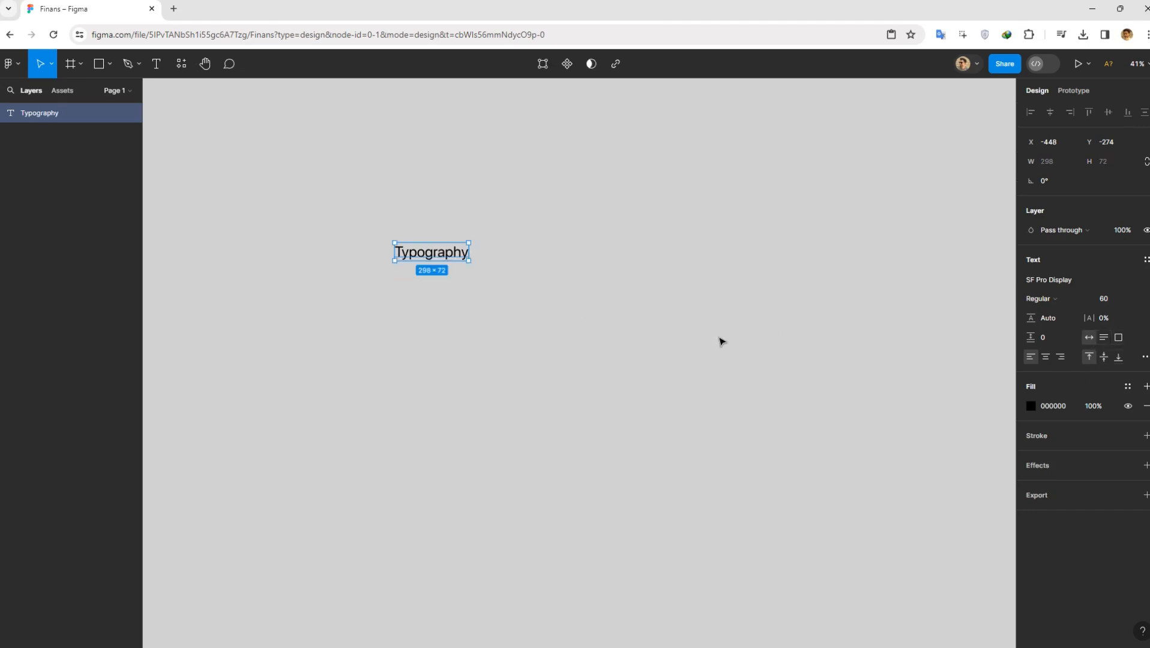
scroll(457, 354, "up", 1)
left_click(491, 372)
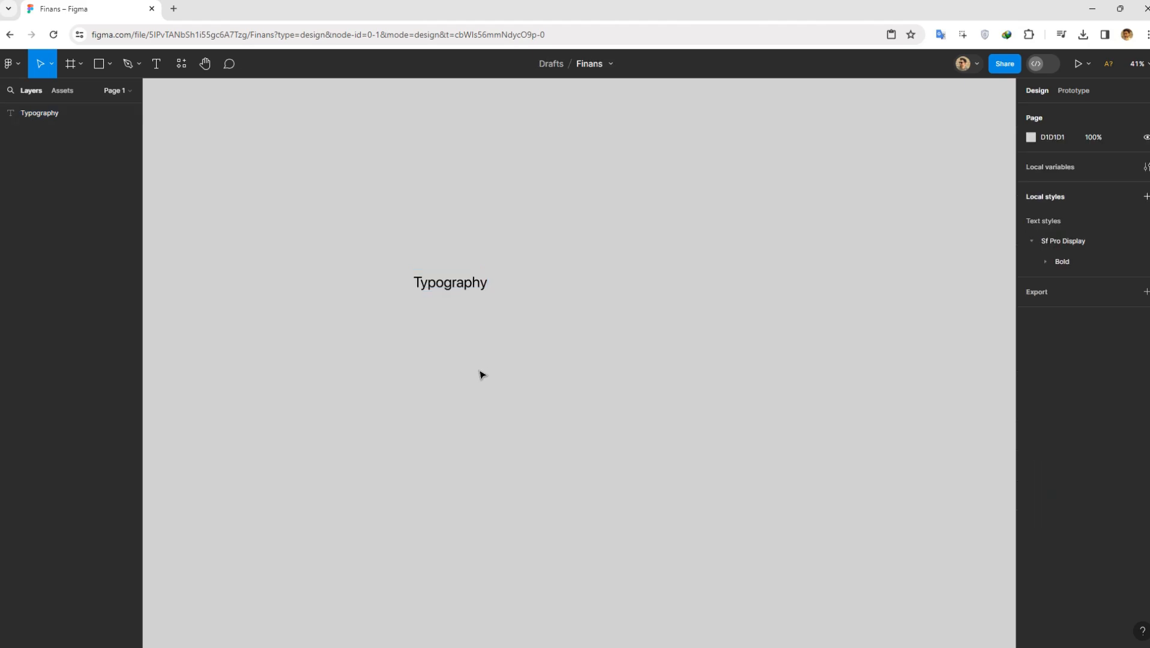
scroll(577, 304, "down", 1)
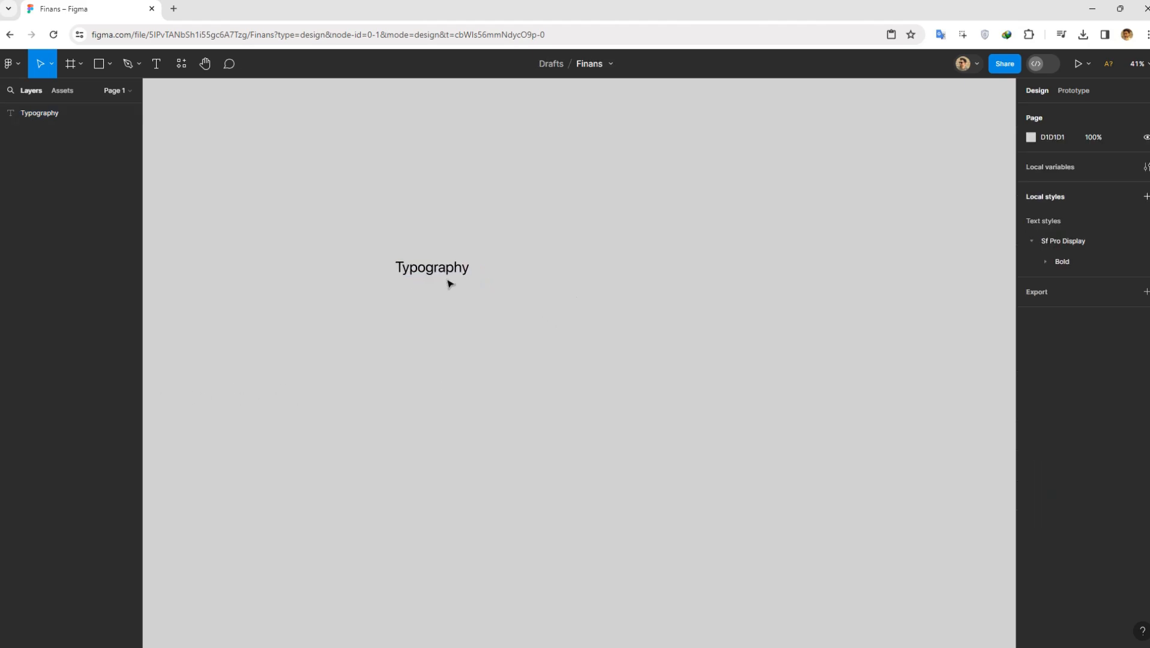
Duplicate the Typography text below itself, change the copy to "SF Pro Display/Bold" and copy that wording
left_click(433, 270)
left_click_drag(433, 270, 436, 362)
double_click(434, 354)
type("SF")
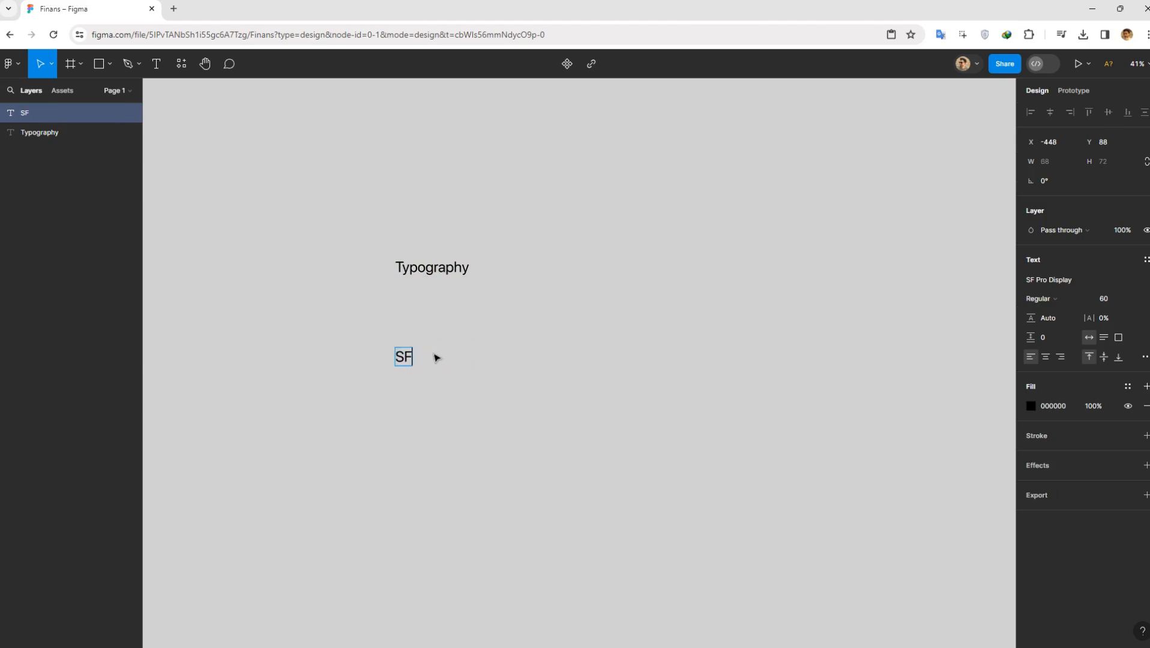
type(" Pro Display/Bold")
key("Escape")
double_click(486, 358)
key("ctrl+c")
left_click(526, 418)
Duplicate the SF Pro Display/Bold label just below and change the copy to "The quick brown fox jumps over the lazy dog"
mouse_move(453, 358)
left_mouse_down()
mouse_move(453, 333)
mouse_move(452, 361)
left_mouse_up()
double_click(453, 361)
type("The quick")
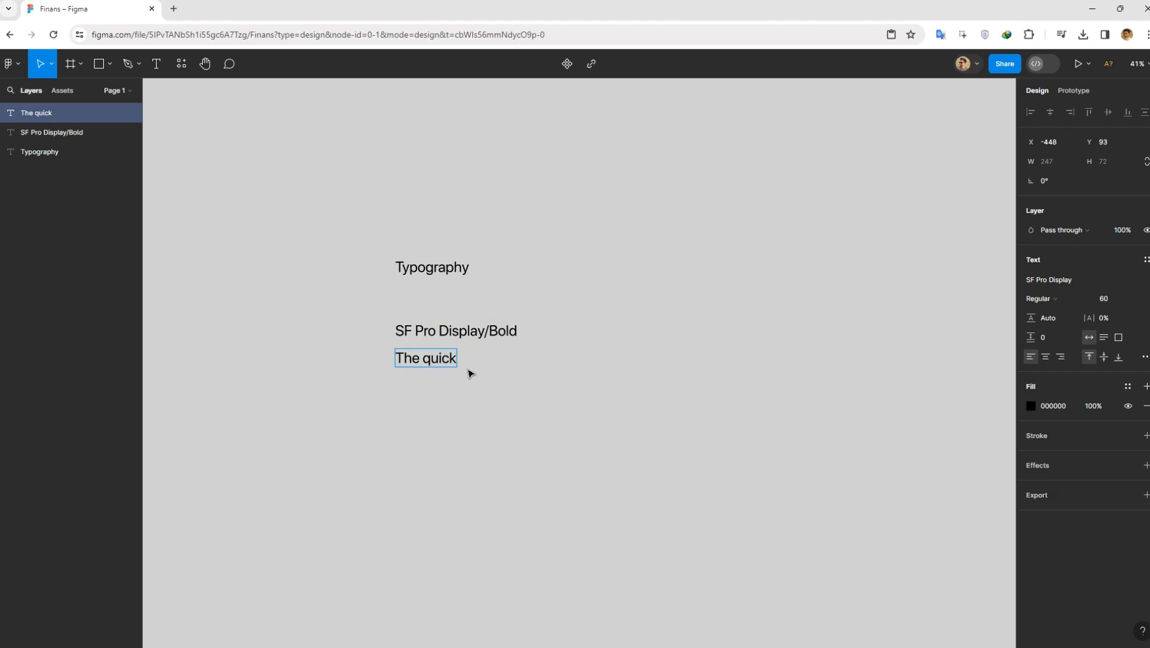
type(" brown fox")
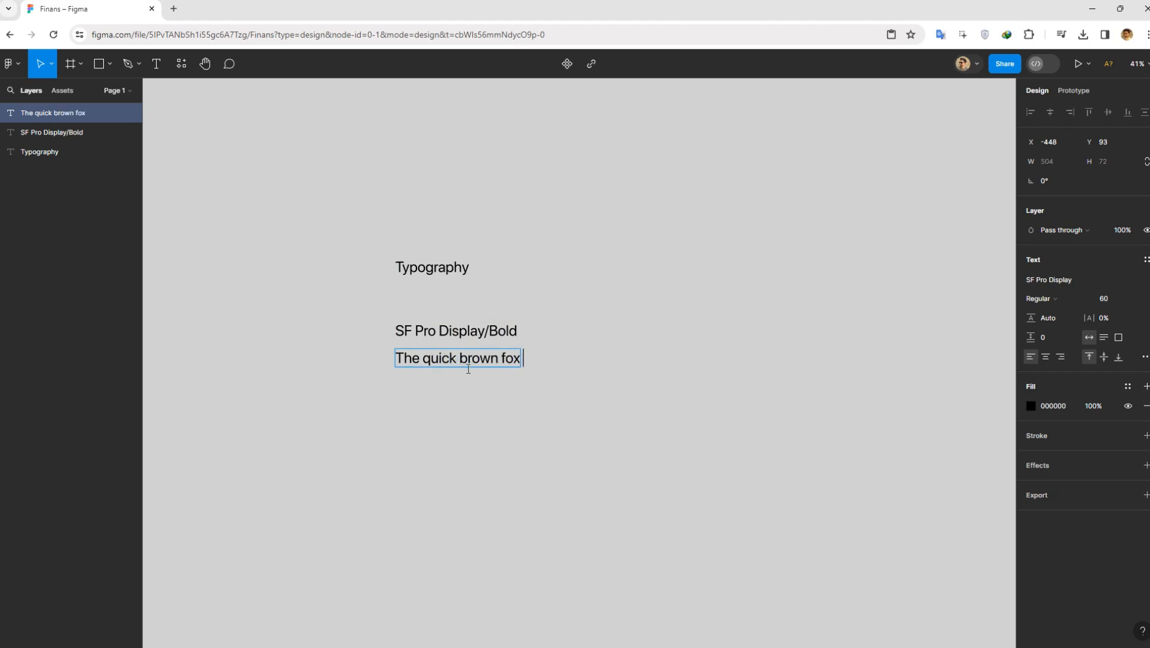
type(" jumps over the lazy dog")
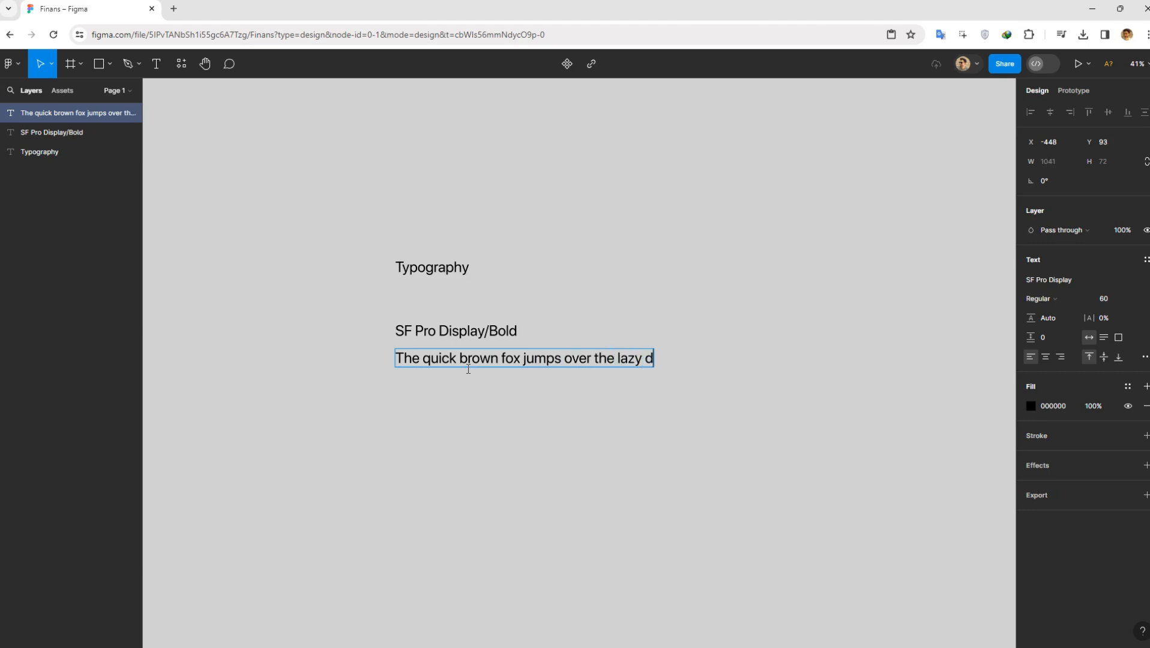
key("Escape")
Set the font weight of the "The quick brown fox" sample line to Bold
left_click(1037, 299)
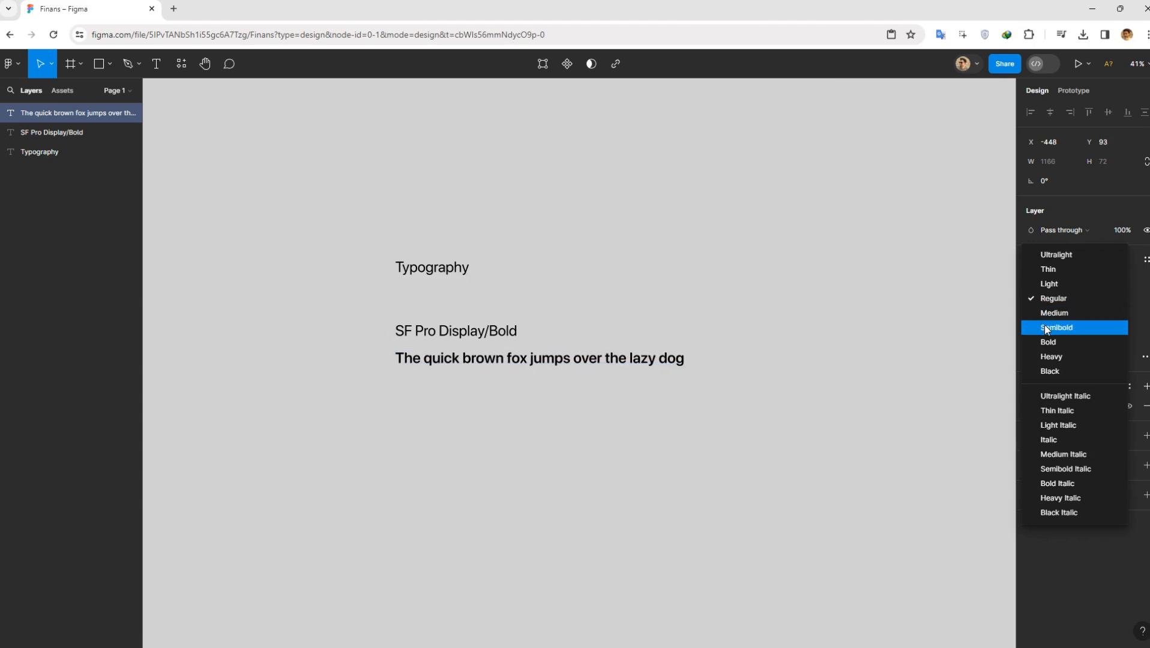
left_click(1044, 327)
left_click(1027, 298)
left_click(1036, 317)
left_click(688, 374)
left_click(684, 359)
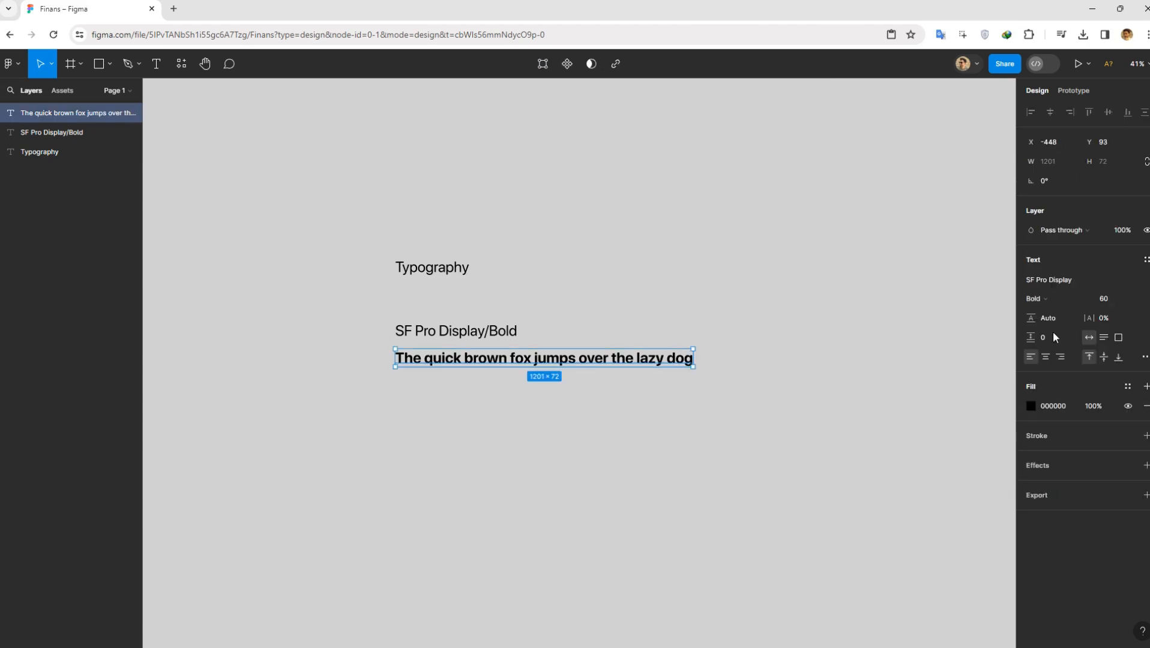
Create a text style named "SF Pro Display/Bold/60" from the bold sample line
left_click(1146, 260)
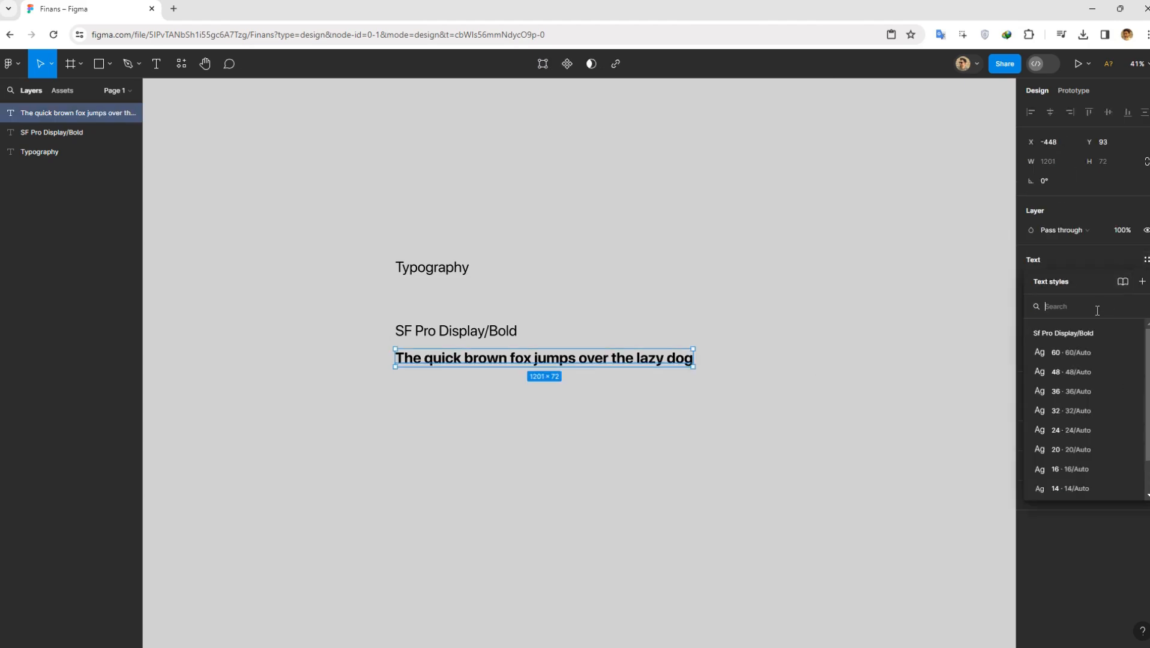
left_click(1087, 259)
left_click(1146, 259)
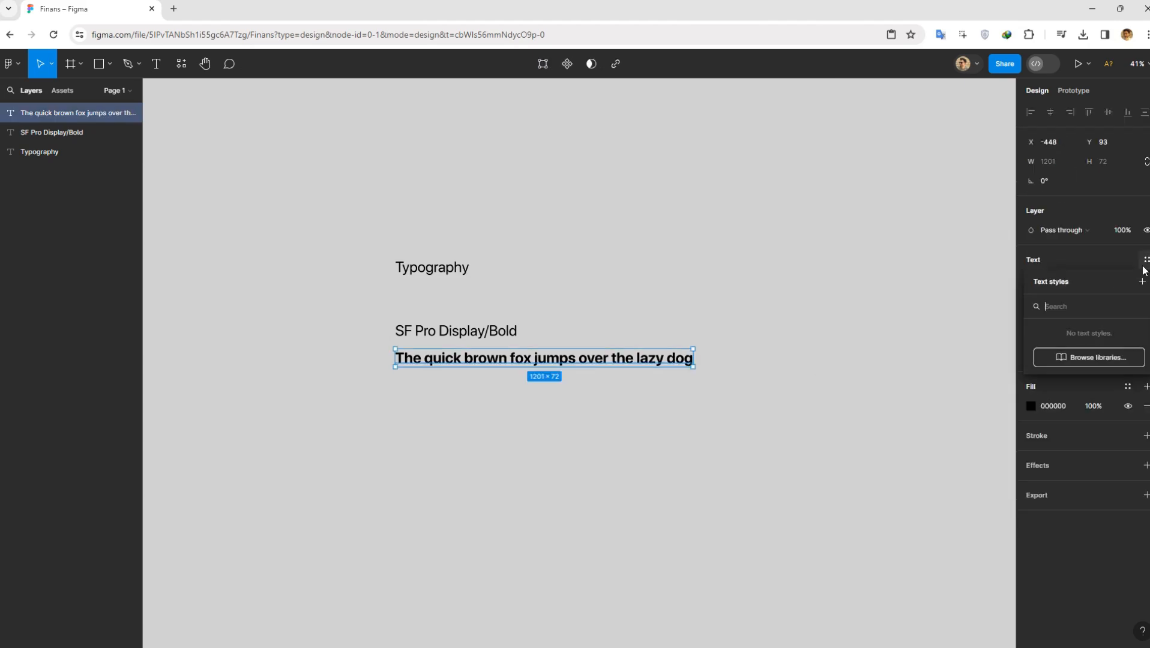
left_click(1142, 282)
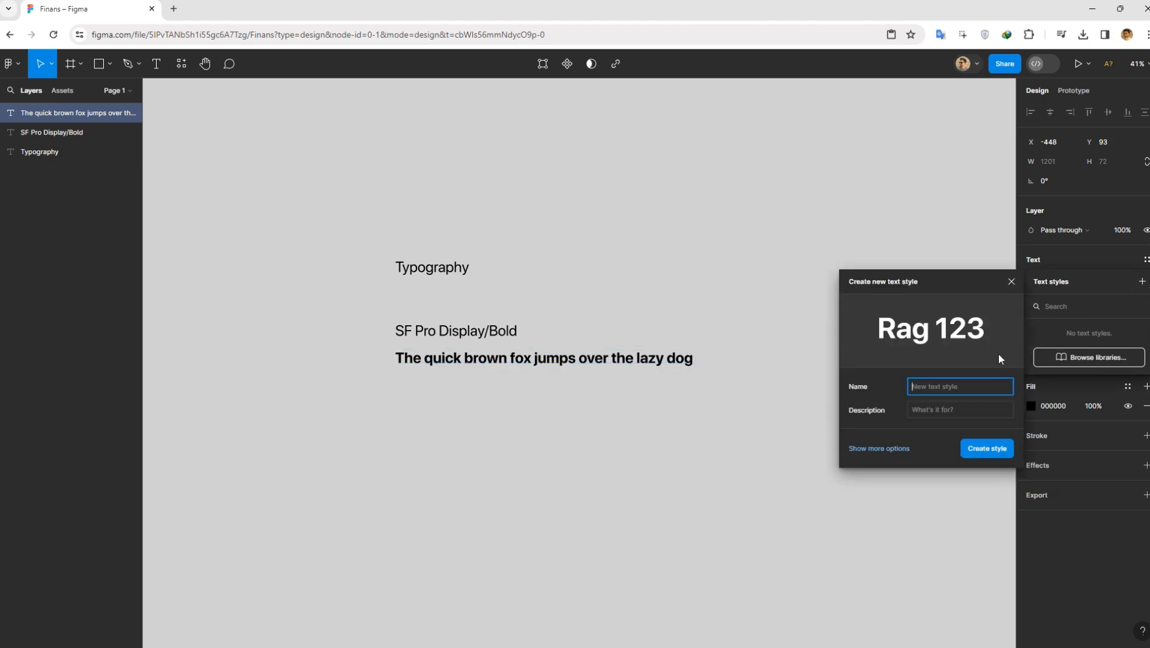
key("ctrl+v")
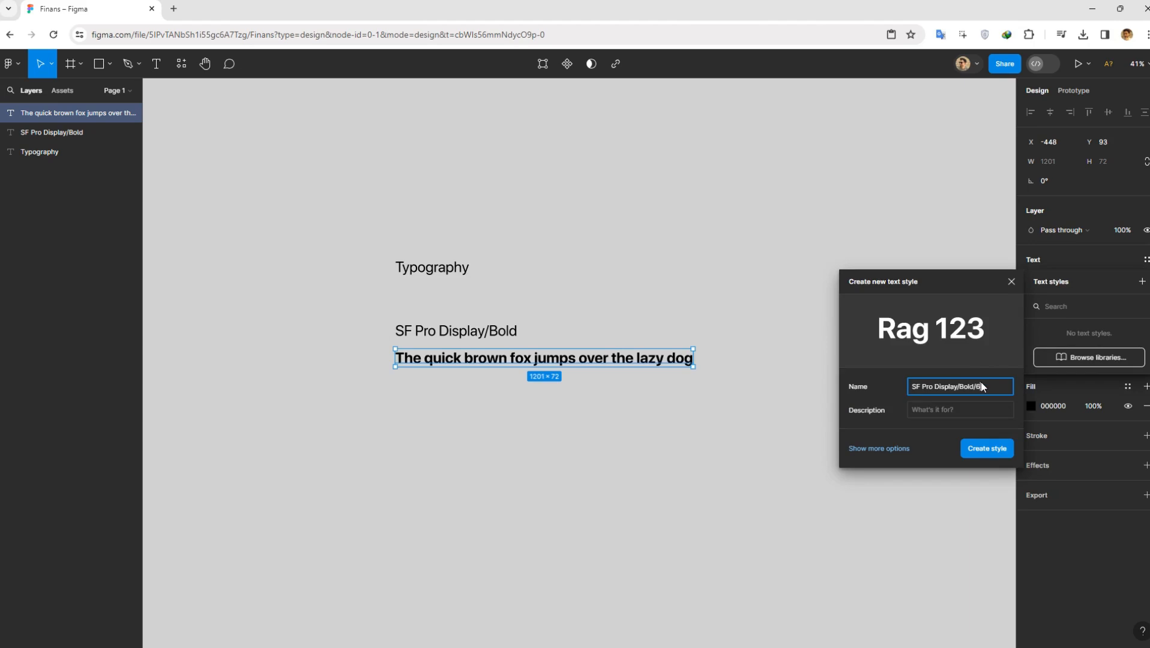
left_click(987, 449)
left_click(888, 435)
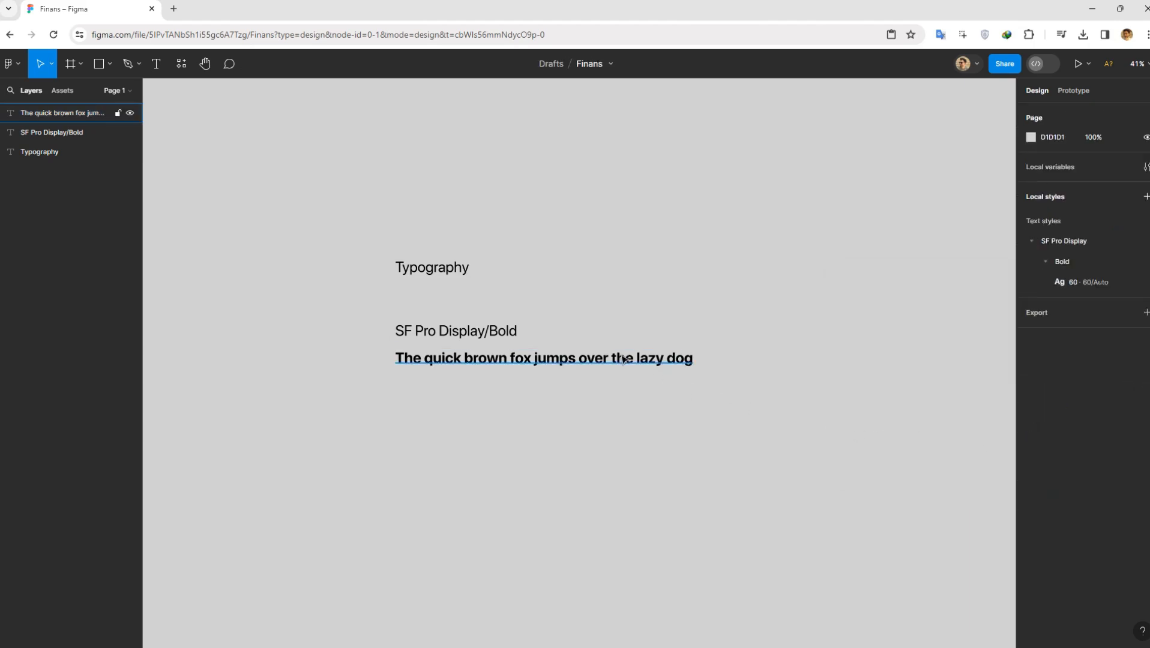
Duplicate the size 60 sample line below itself, detach the copy's text style and set its font size to 48
left_click_drag(625, 358, 624, 386, "alt")
left_click(1146, 260)
left_click(1108, 299)
type("48")
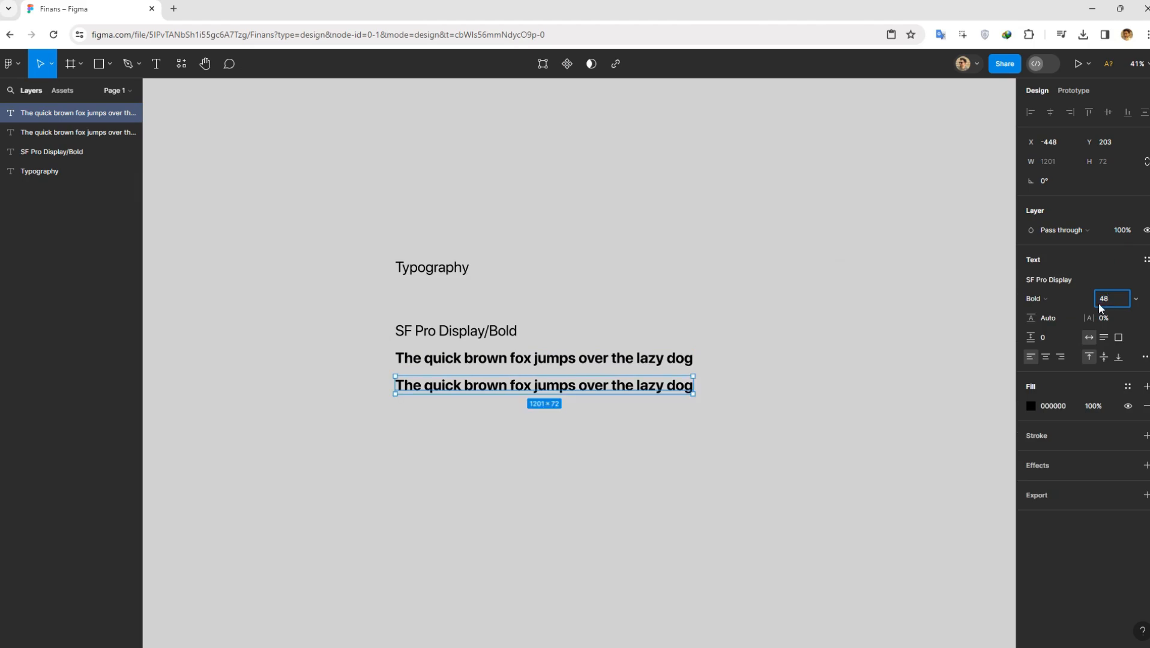
key("Return")
Create a text style named "SF Pro Display/Bold/48" from the second sample line
left_click(1145, 260)
left_click(1142, 282)
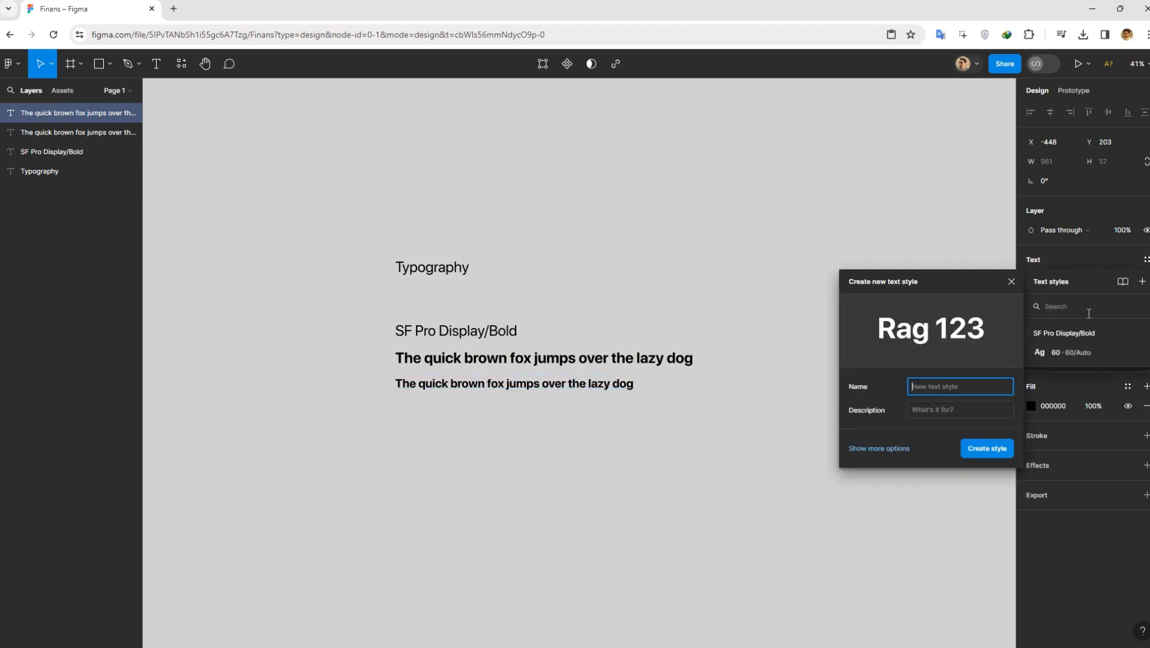
key("ctrl+v")
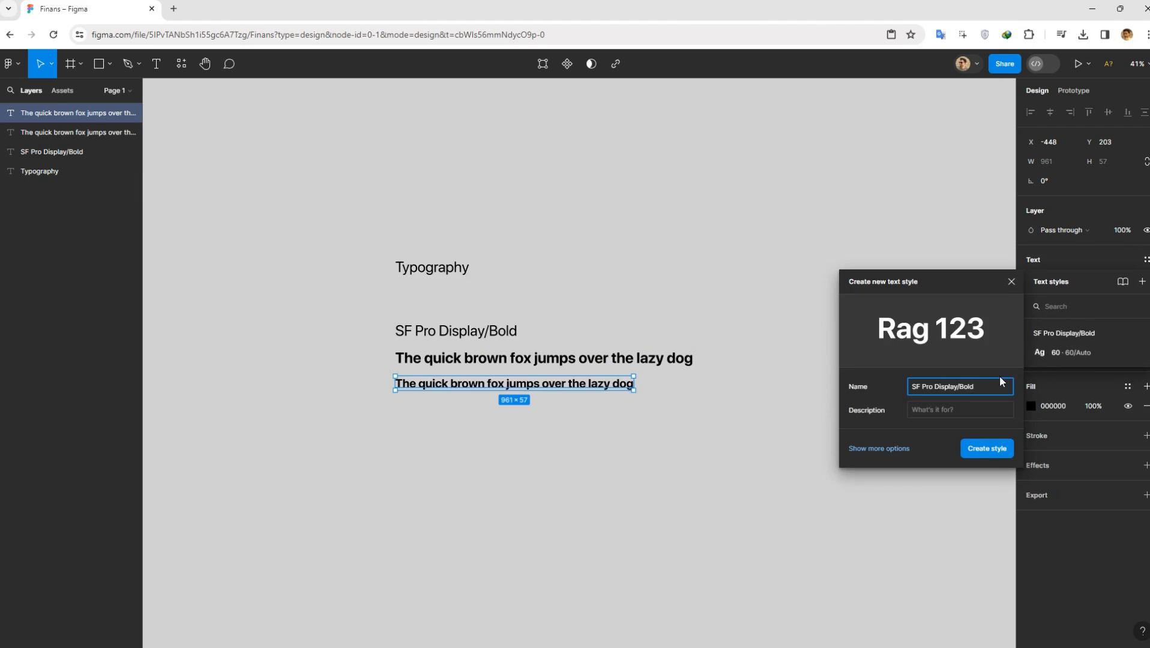
type("/48")
left_click(985, 450)
left_click(611, 423)
Duplicate the size 48 sample line below itself, detach the copy's text style and set its font size to 36
left_click(577, 387)
left_click_drag(577, 387, 575, 412)
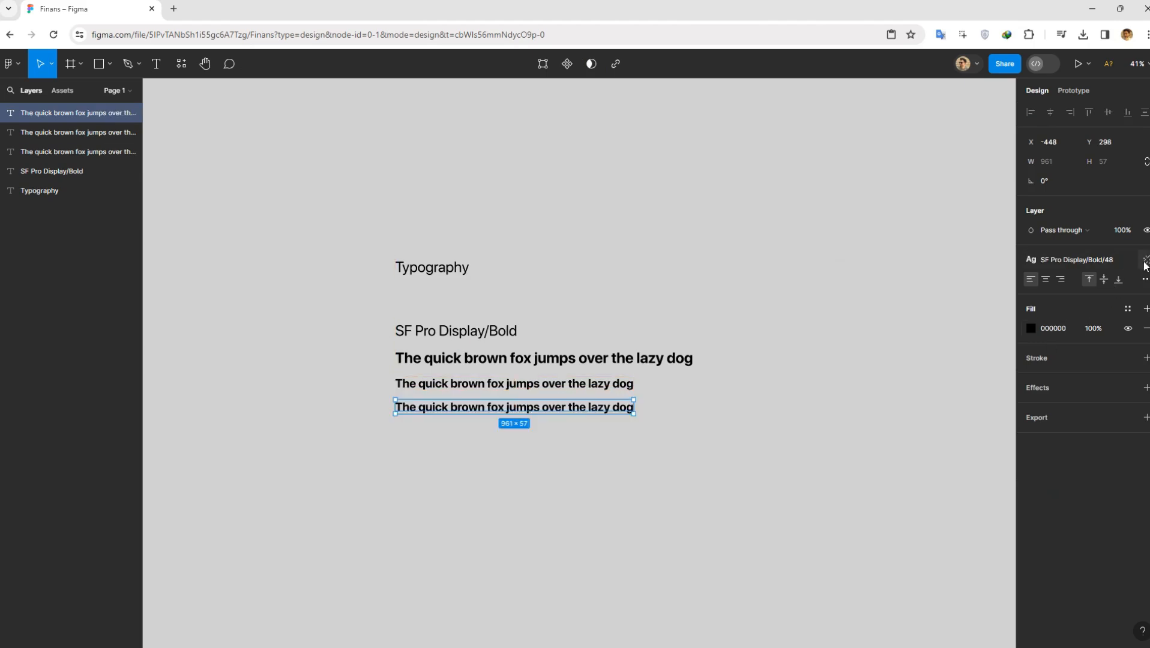
left_click(1146, 262)
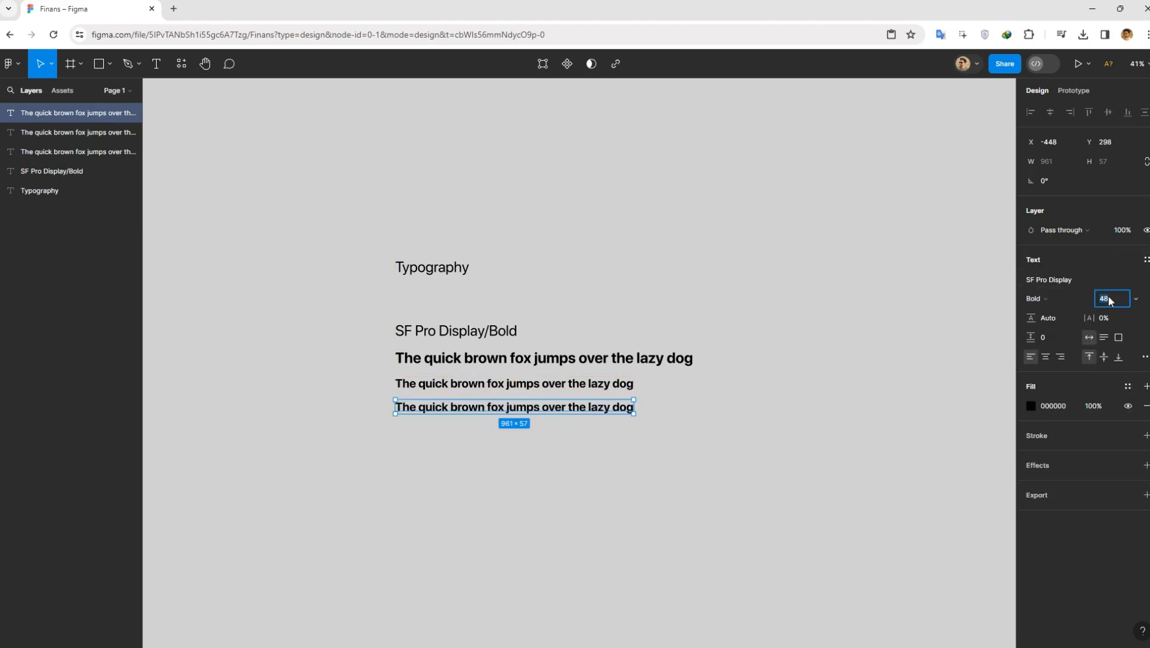
key("Return")
Create a text style named "SF Pro Display/Bold/36" from the third sample line
left_click(1145, 261)
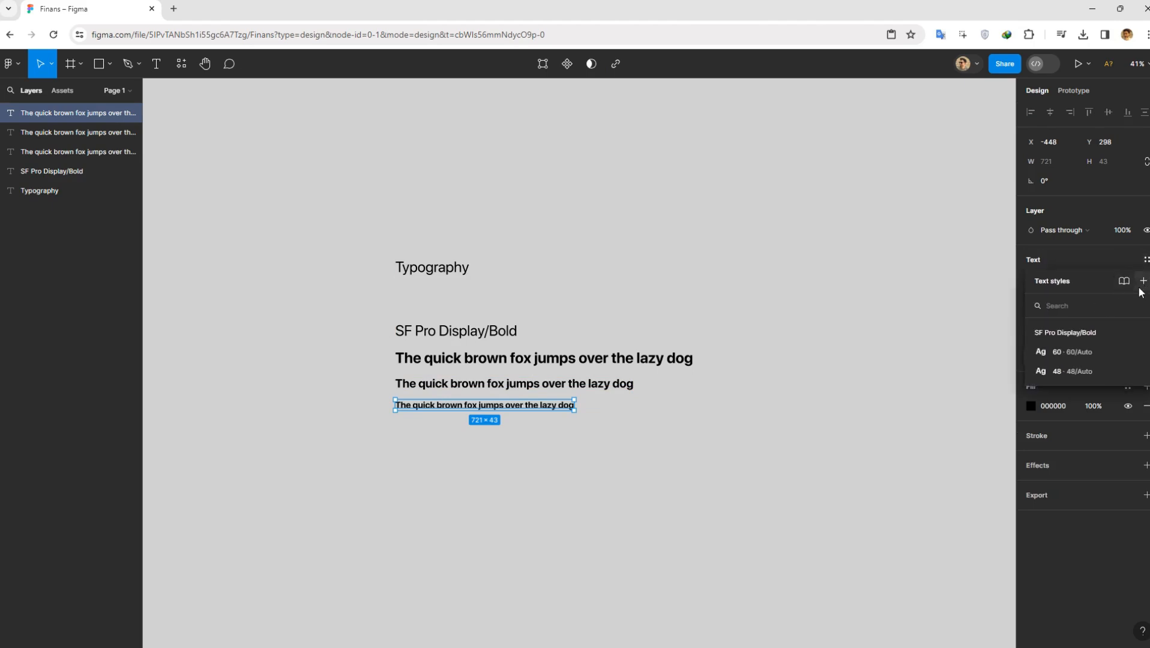
left_click(1074, 269)
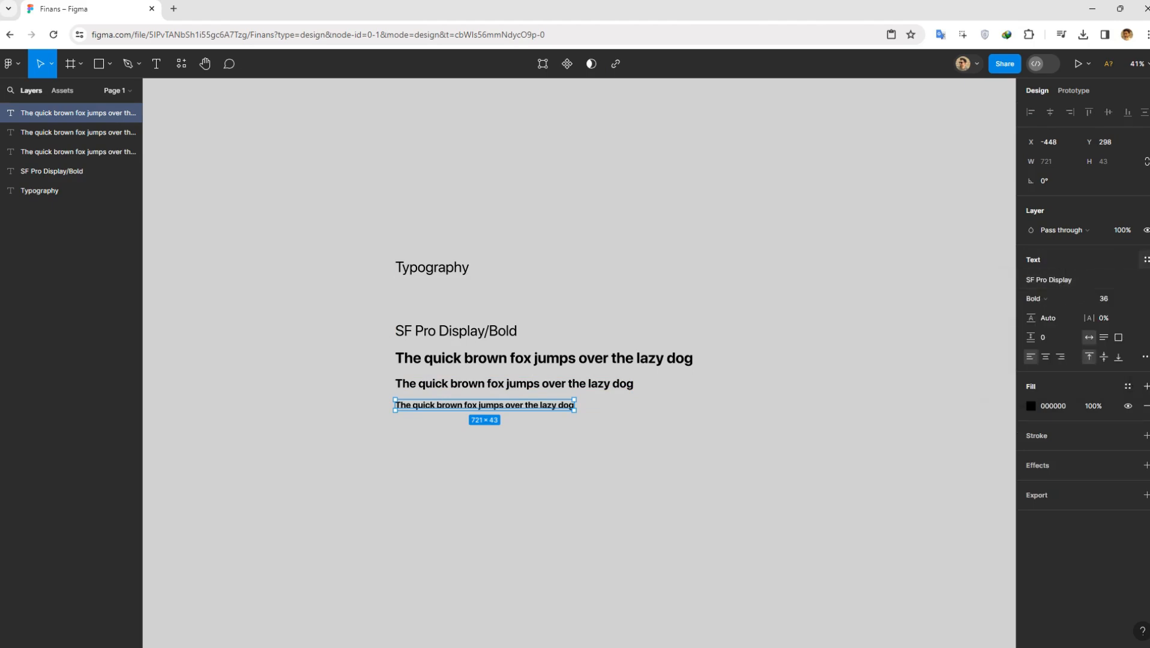
left_click(1146, 260)
left_click(1148, 282)
left_click(962, 382)
key("ctrl+v")
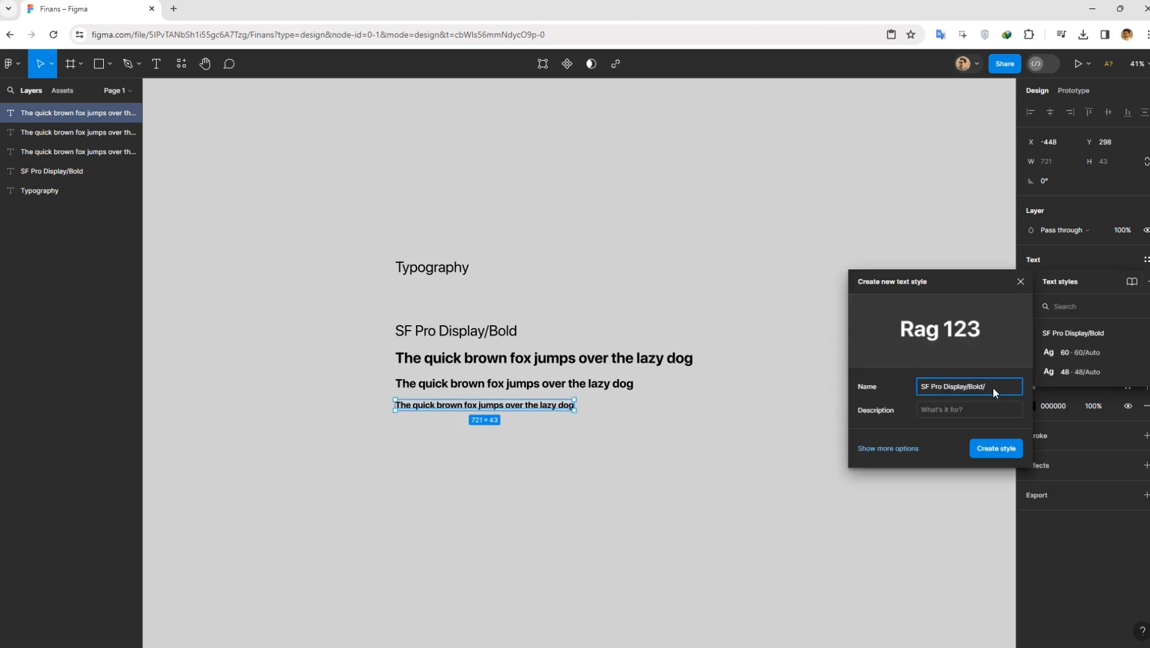
type("/36")
left_click(996, 449)
left_click(835, 365)
Duplicate the size 36 sample line below itself, detach the copy's text style and set its font size to 32
left_click_drag(557, 412, 508, 437)
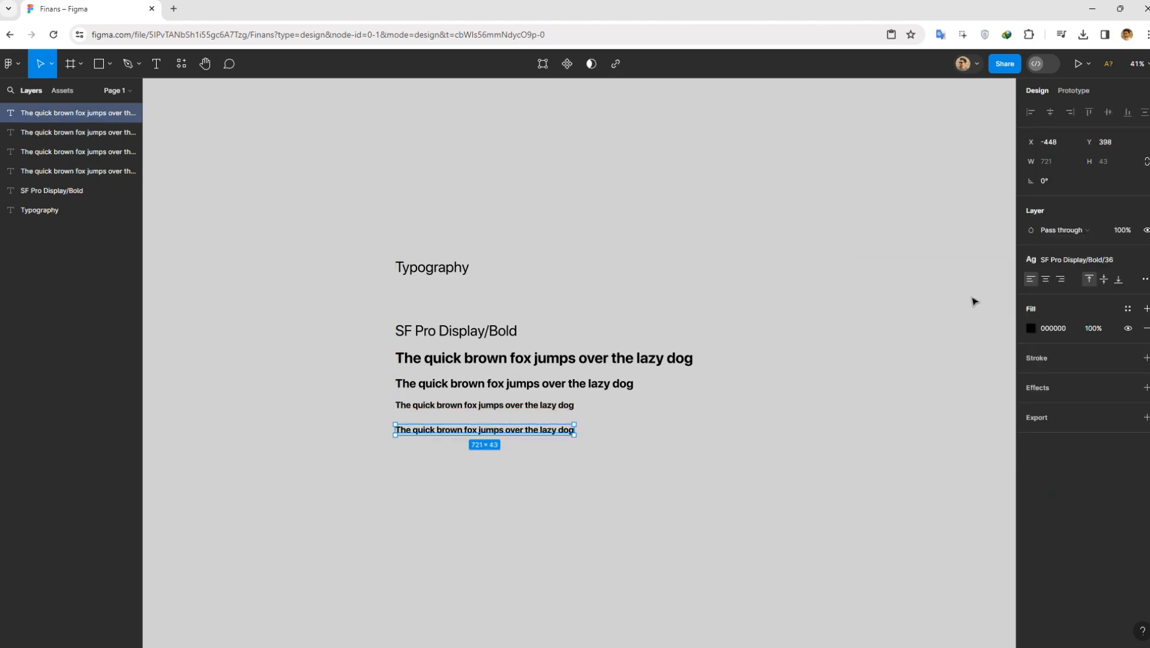
left_click(1121, 301)
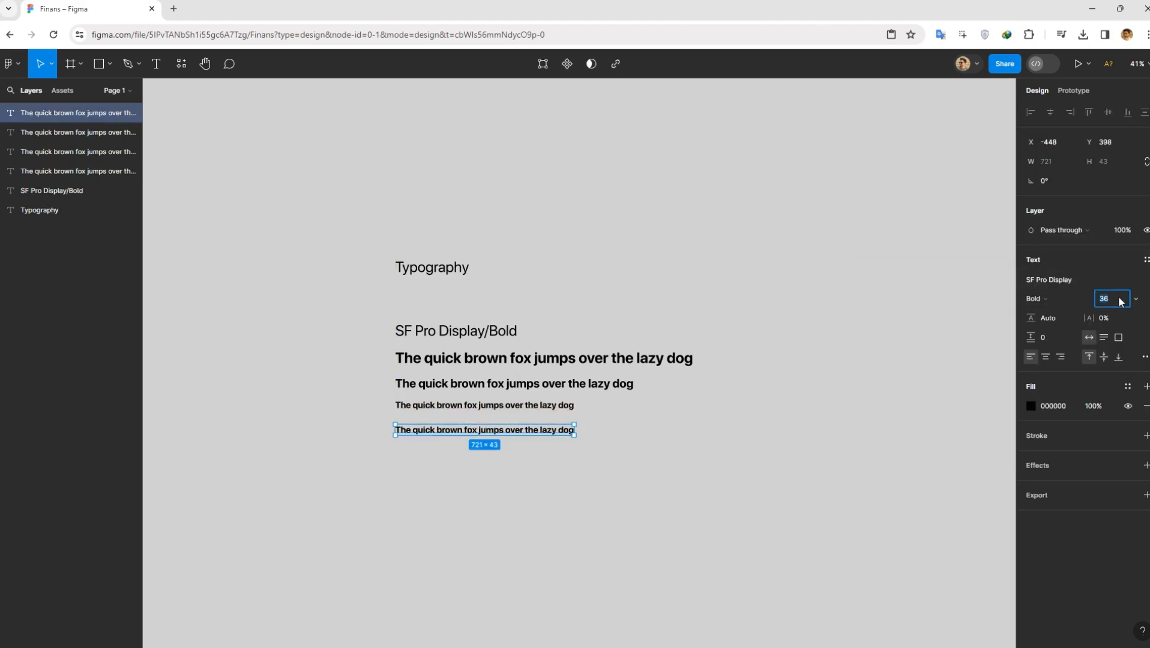
type("32")
key("Return")
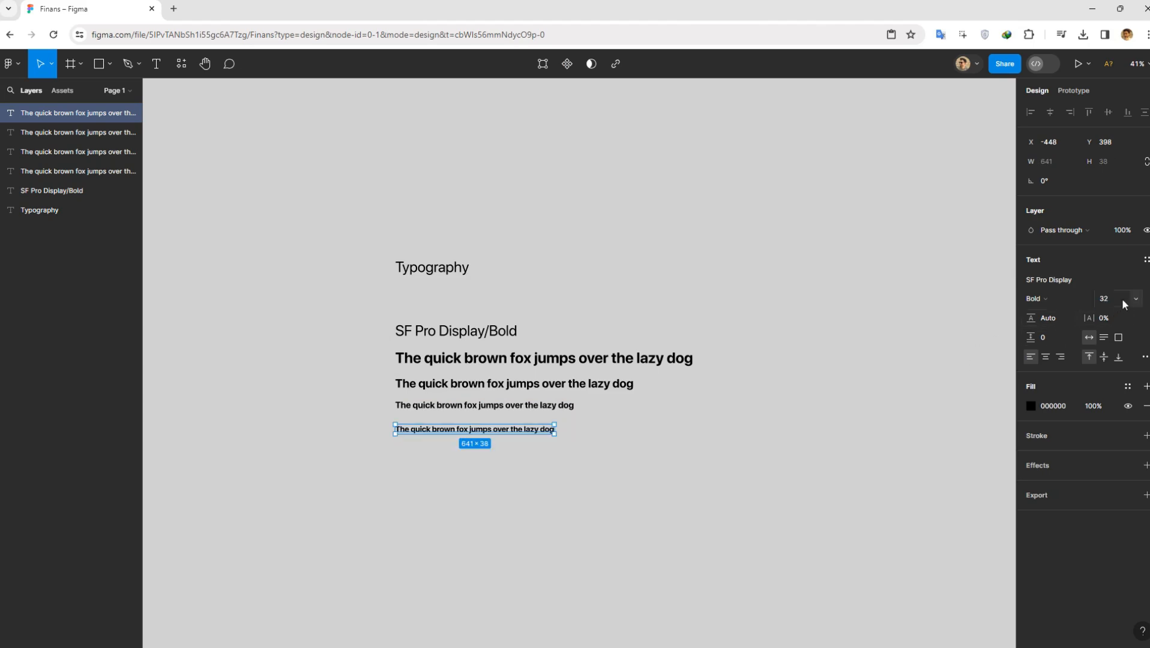
Create a text style named "SF Pro Display/Bold/32" from the fourth sample line
left_click(1146, 260)
left_click(1142, 282)
type("SF Pro Display/Bold")
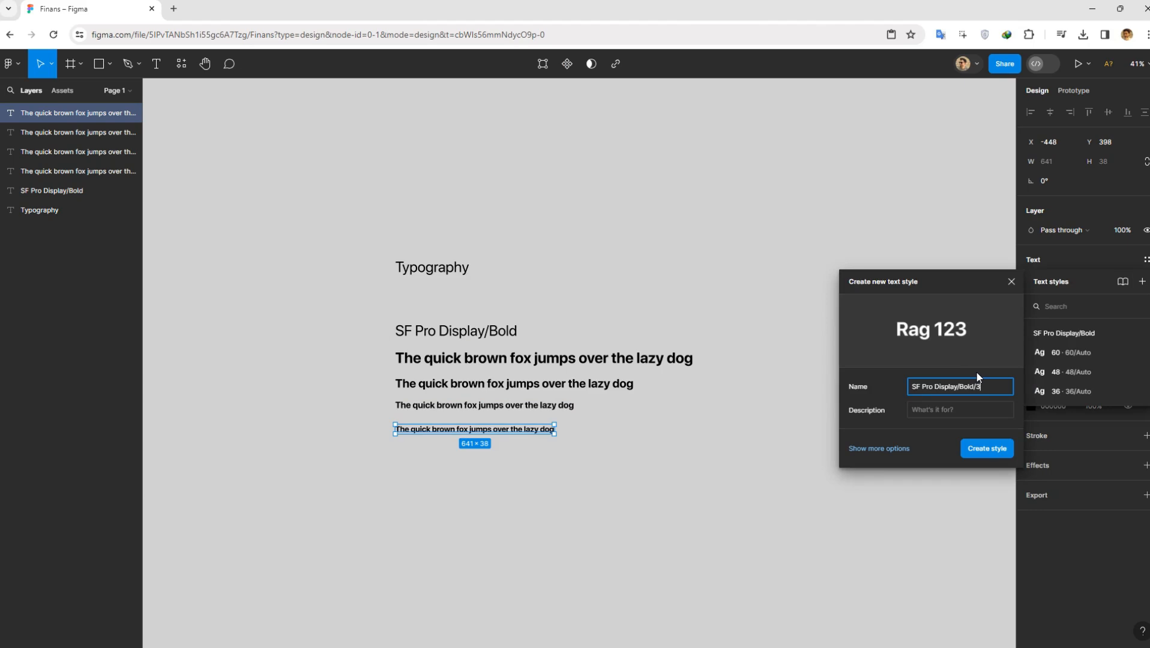
left_click(999, 450)
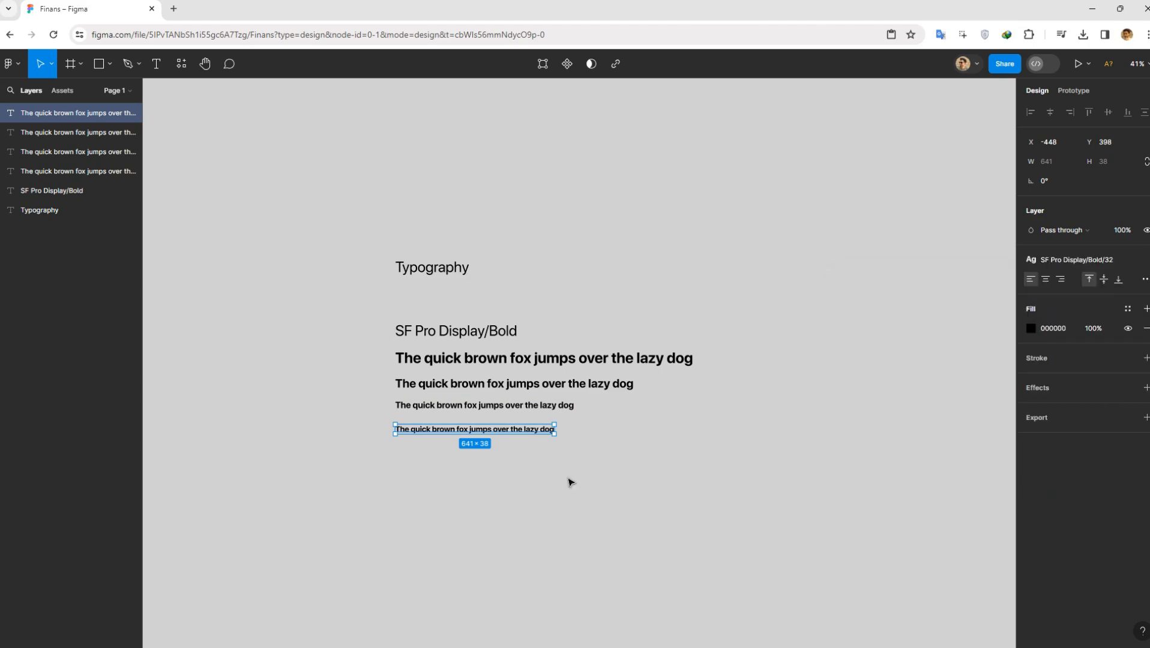
Duplicate the size 32 sample line below itself, detach the copy's text style and set its font size to 24
left_click_drag(521, 440, 525, 465)
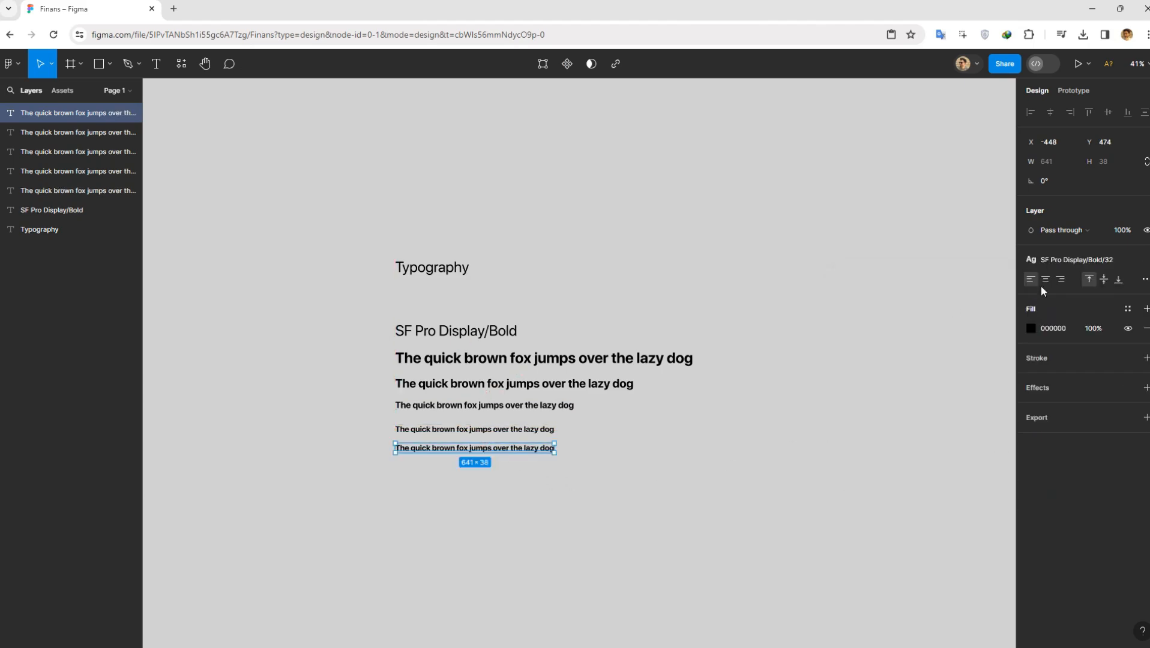
left_click(1130, 260)
left_click(1109, 293)
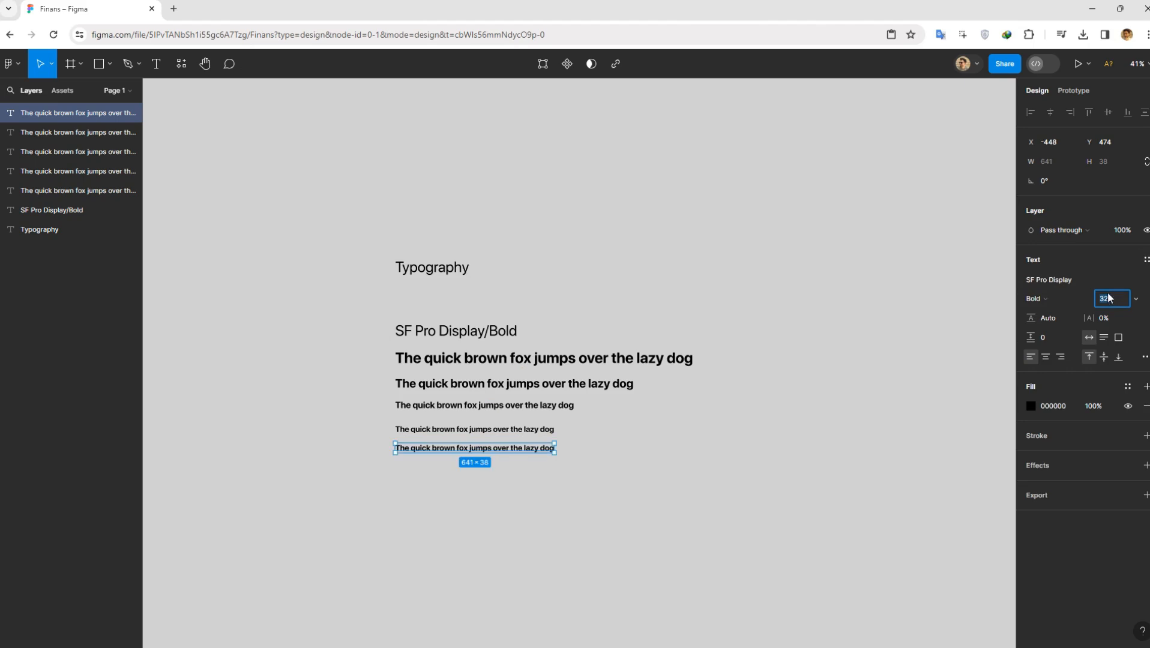
key("Return")
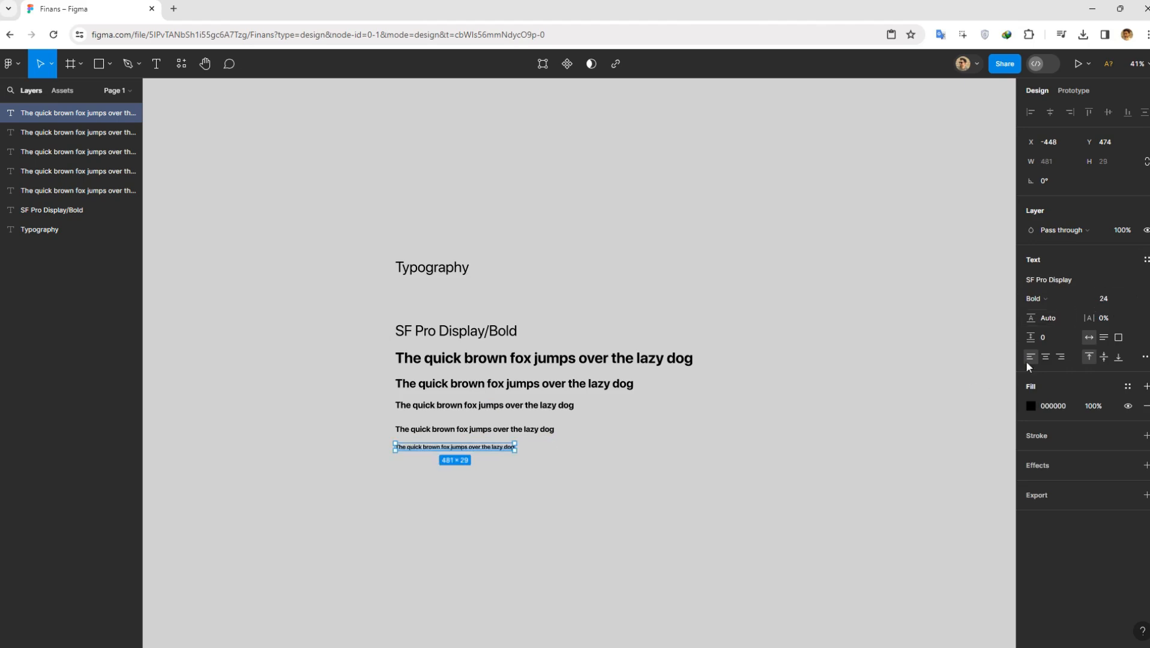
Create a text style named "SF Pro Display/Bold/24" from the fifth sample line
left_click(1147, 260)
left_click(1143, 282)
type("SF Pro Display/Bold")
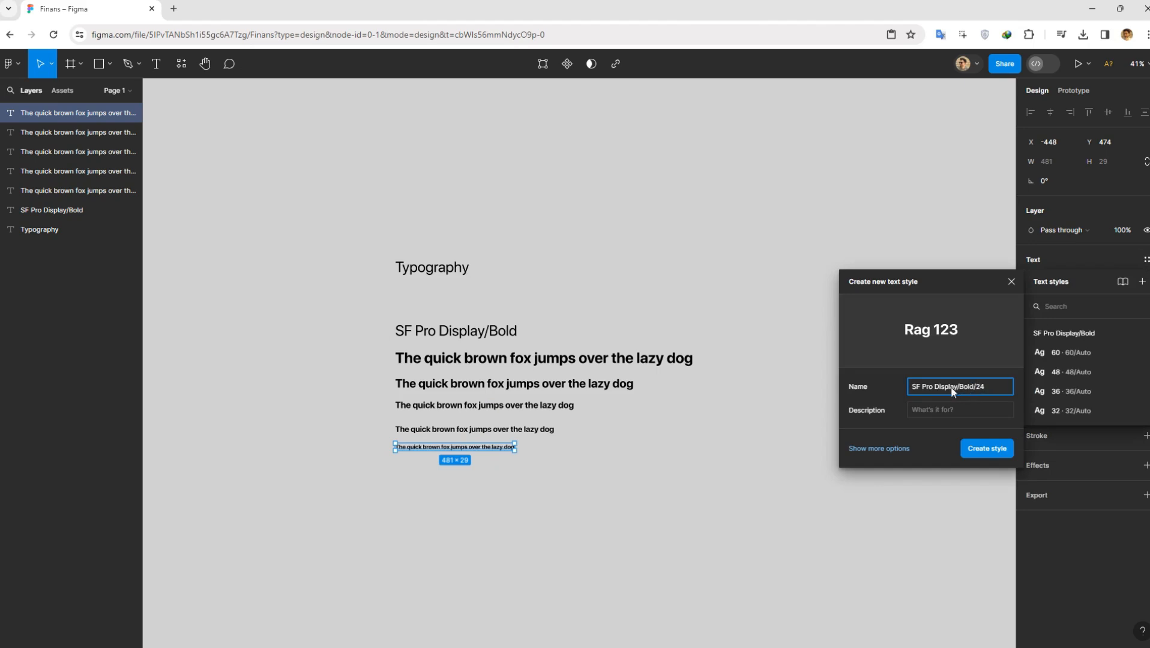
left_click(987, 449)
left_click(493, 461)
Duplicate the size 24 sample line below itself, detach the copy's text style and set its font size to 20
left_click_drag(474, 448, 495, 465)
left_click(1147, 260)
left_click(1108, 299)
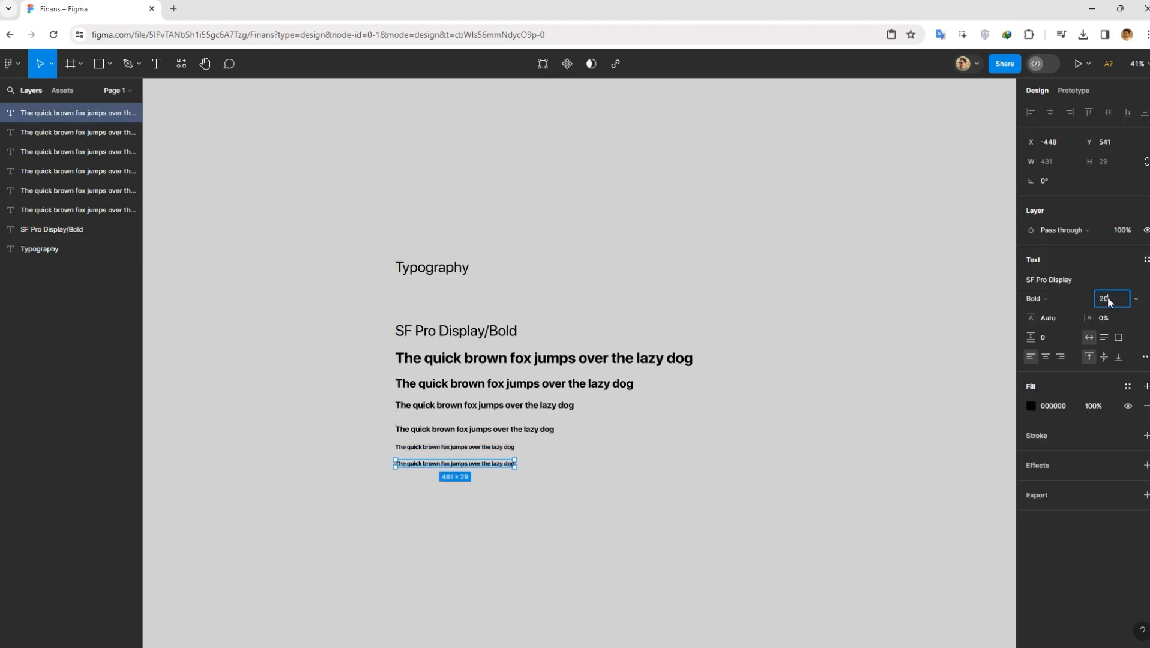
key("Return")
Create a text style named "SF Pro Display/Bold/20" from the sixth sample line
left_click(1147, 260)
left_click(1142, 281)
type("SF Pro Display/Bold")
type("/20")
left_click(986, 448)
Duplicate the size 20 sample line below itself, detach the copy's text style and set its font size to 16
left_click_drag(463, 466, 463, 481, "alt")
left_click(1146, 260)
left_click(1145, 261)
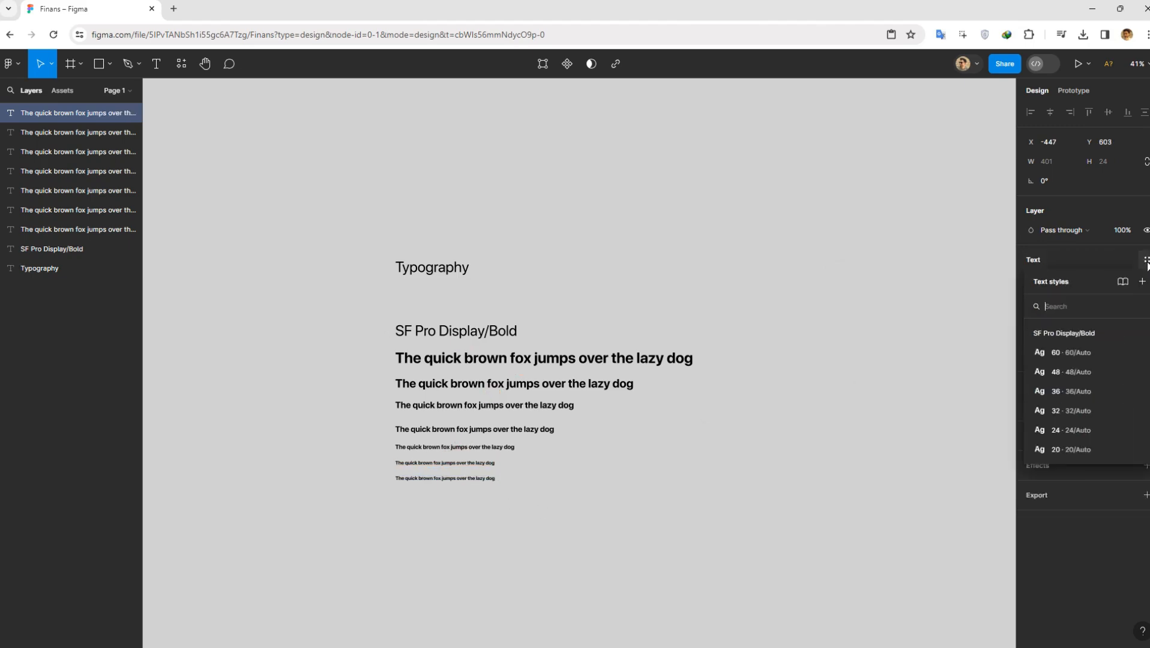
left_click(1113, 256)
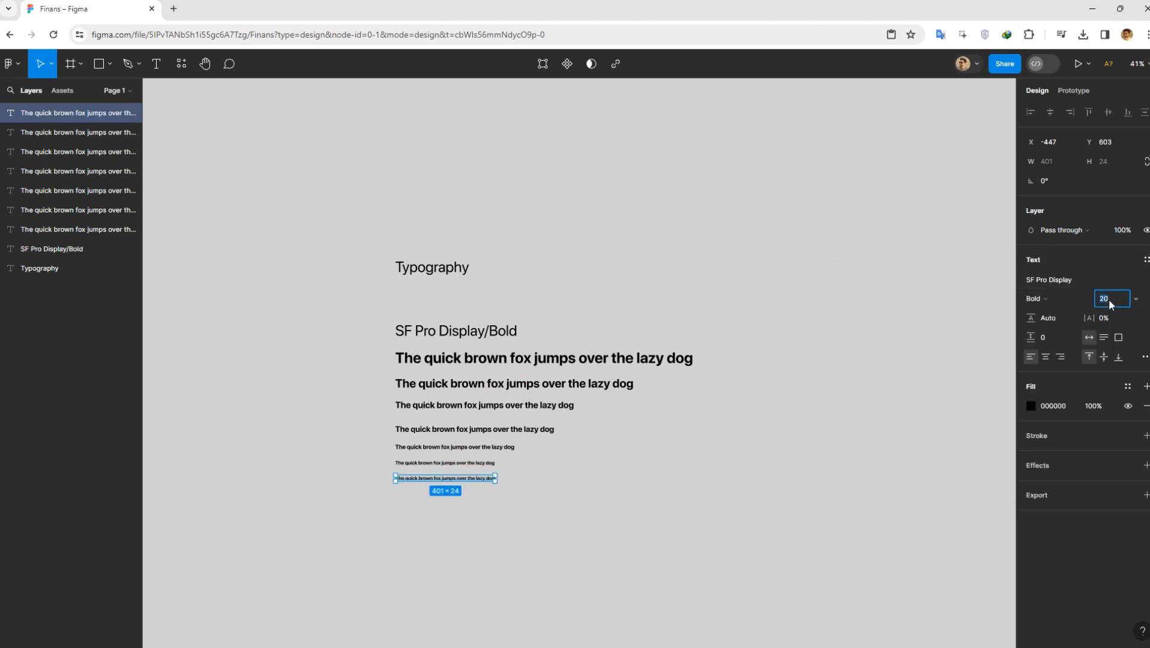
key("Return")
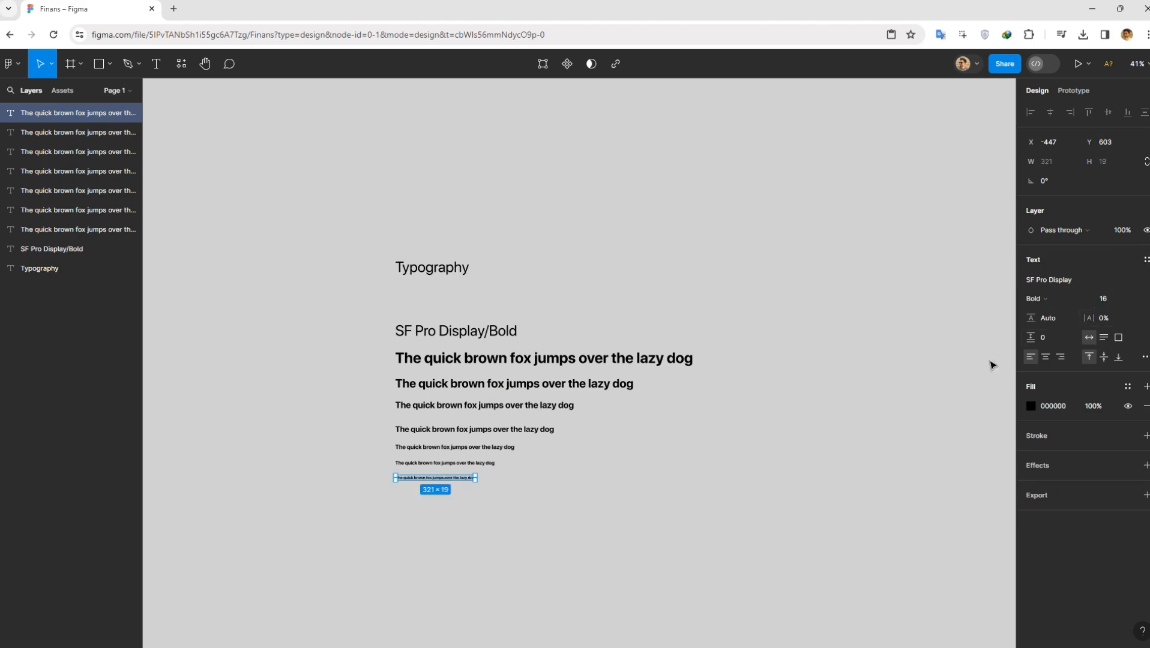
Create a text style named "SF Pro Display/Bold/16" from the seventh sample line
left_click(1145, 260)
left_click(1142, 282)
type("SF Pro Display/Bold")
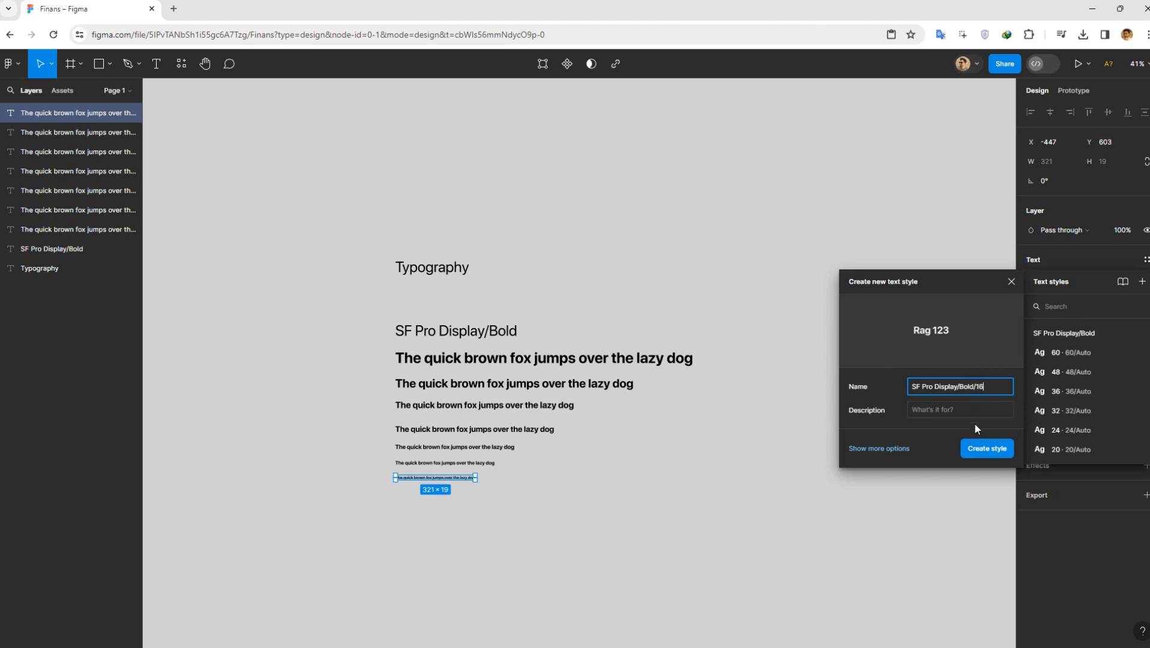
left_click(982, 451)
left_click(681, 514)
Duplicate the size 16 sample line below itself, detach the copy's text style and set its font size to 14
left_click_drag(457, 478, 457, 496, "alt")
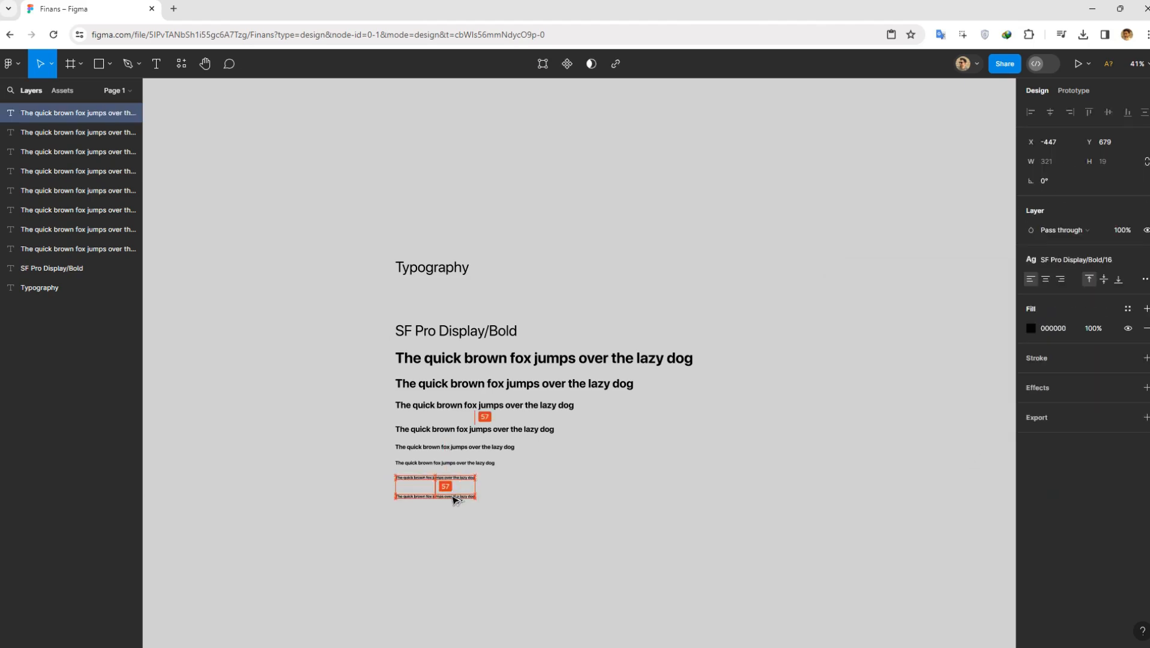
left_click(1145, 259)
left_click(1113, 298)
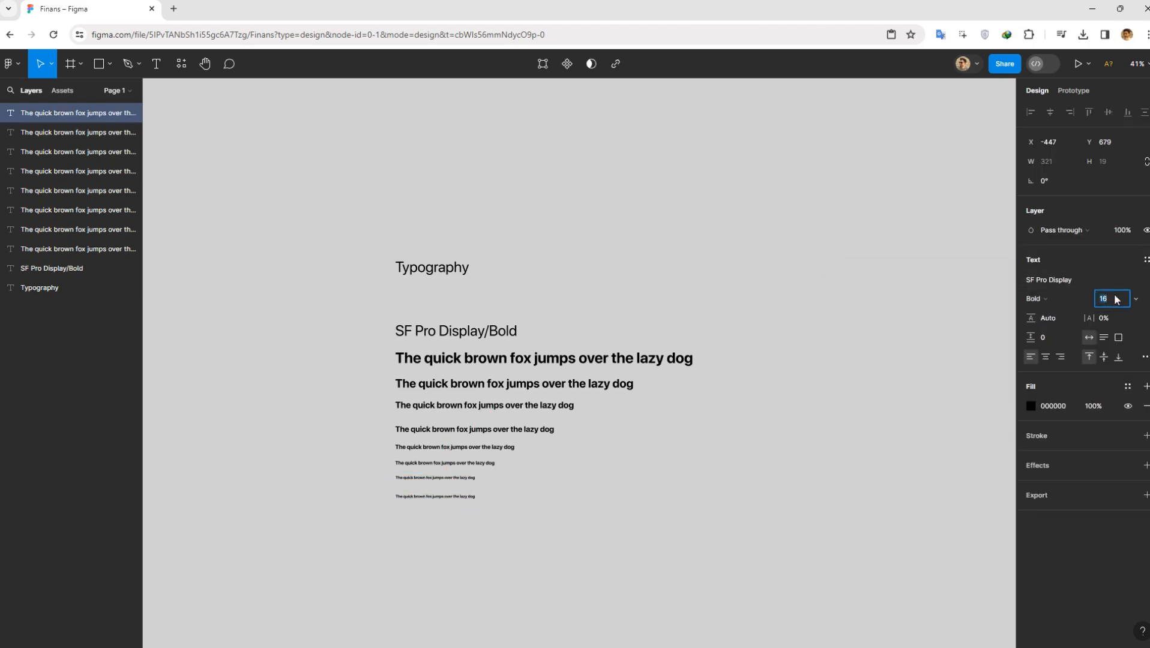
type("14")
key("Return")
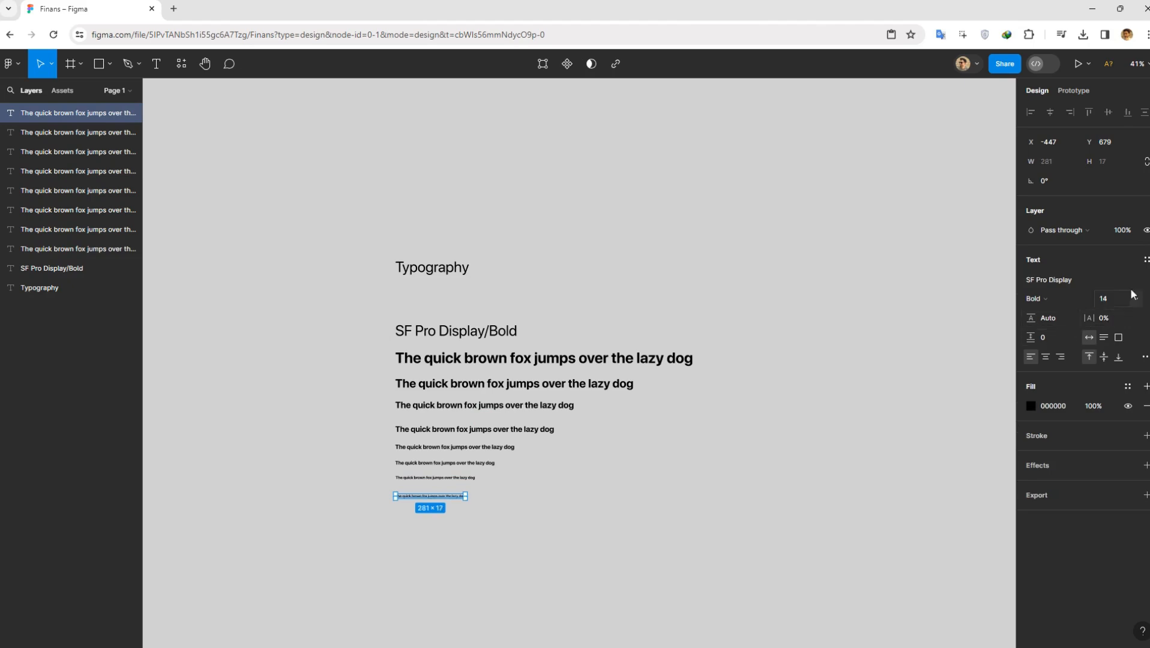
Create a text style named "SF Pro Display/Bold/14" from the eighth sample line
left_click(1145, 261)
left_click(1143, 281)
type("SF Pro Display/Bold")
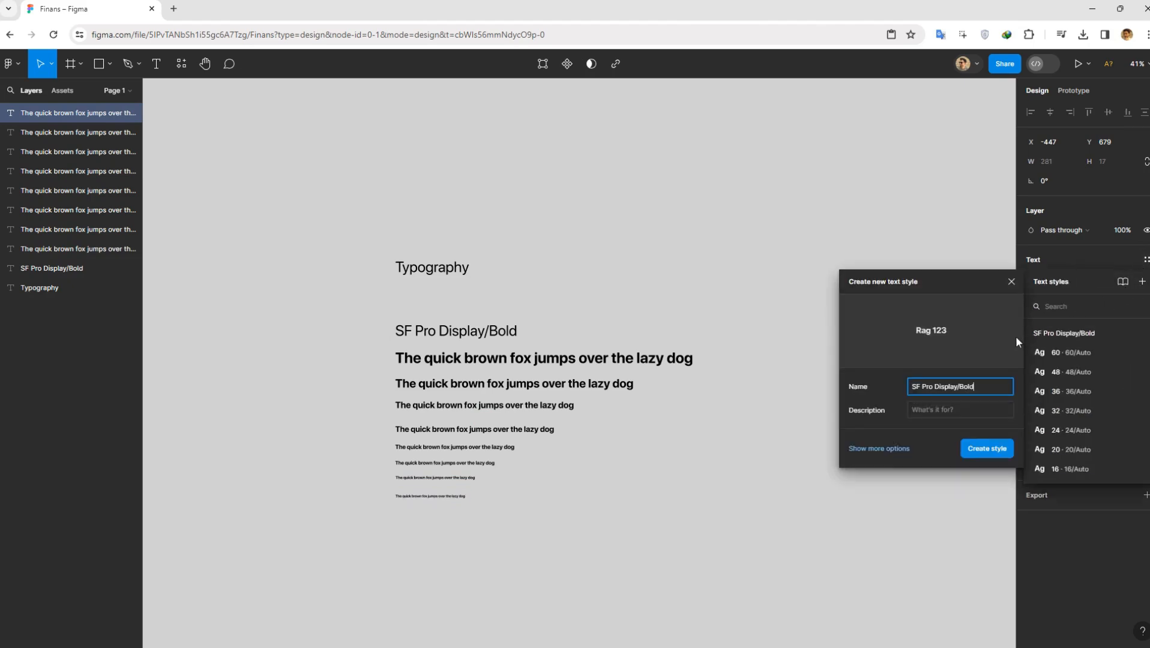
type("/14")
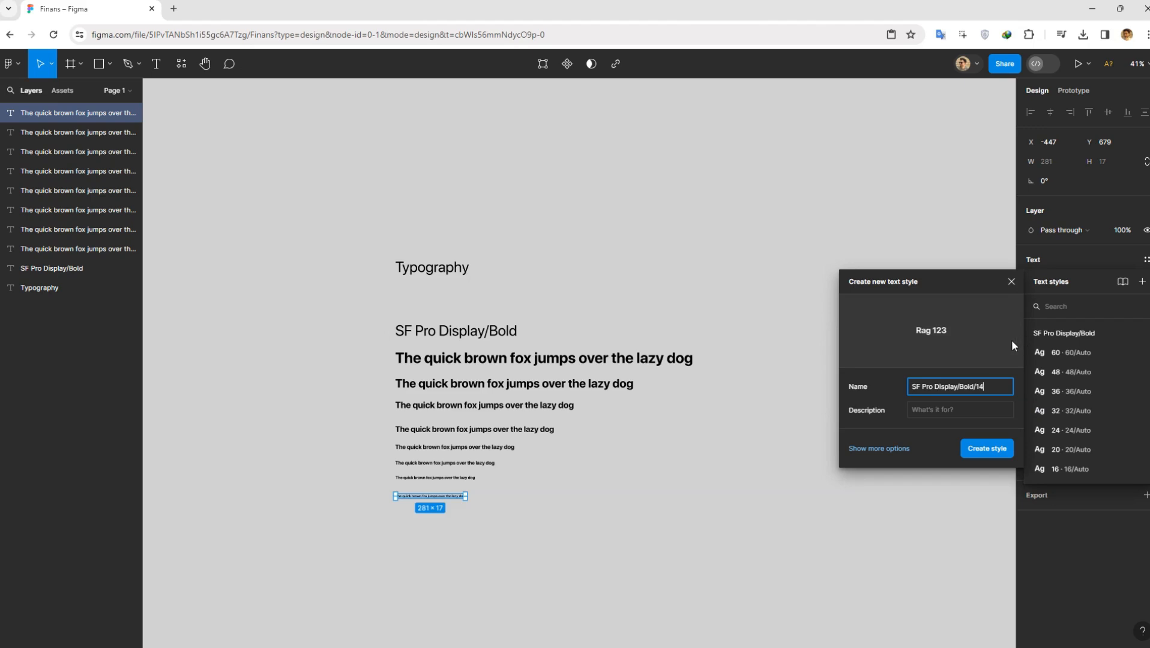
left_click(982, 451)
Duplicate the size 14 sample line below itself, detach the copy's text style and set its font size to 12
scroll(658, 512, "down", 3)
scroll(657, 513, "left", 2)
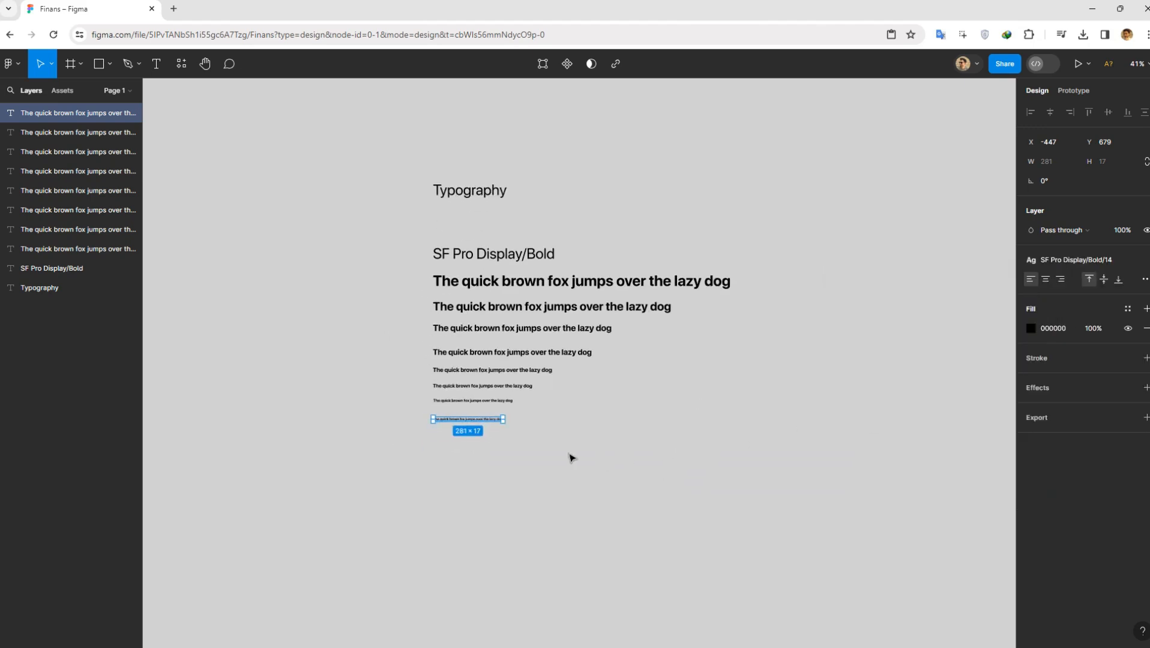
left_click_drag(488, 419, 489, 438, "alt")
left_click(1145, 260)
left_click(1117, 297)
type("12")
key("Return")
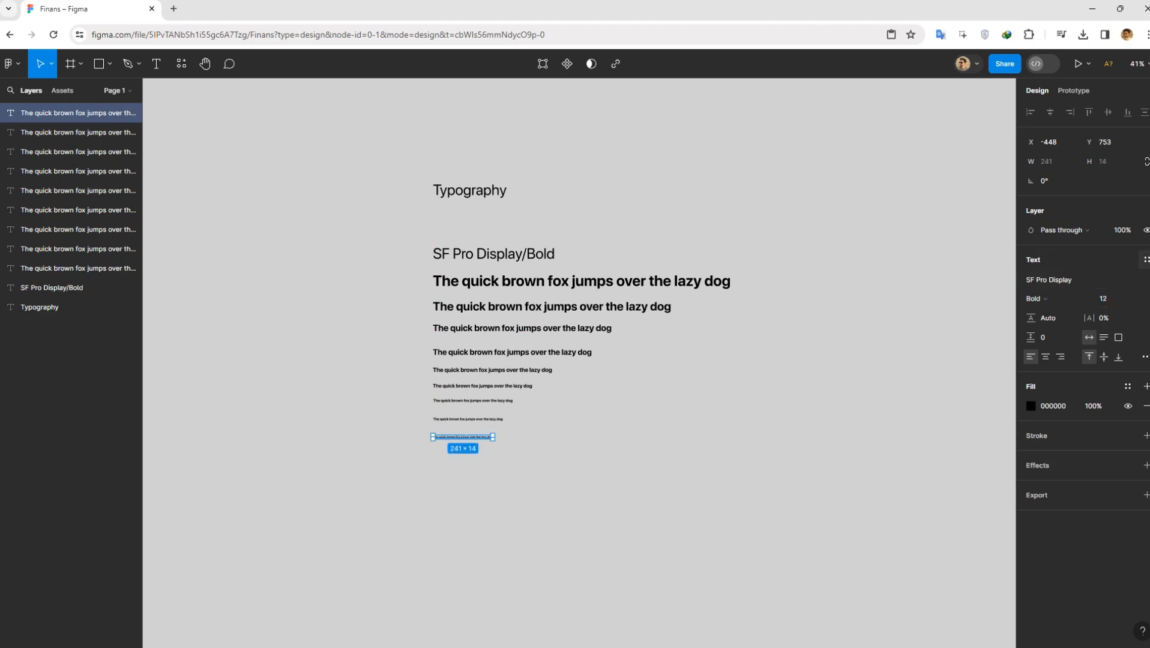
Create a text style named "SF Pro Display/Bold/12" from the ninth sample line
left_click(1147, 260)
left_click(1143, 282)
type("SF Pro Display/Bold/")
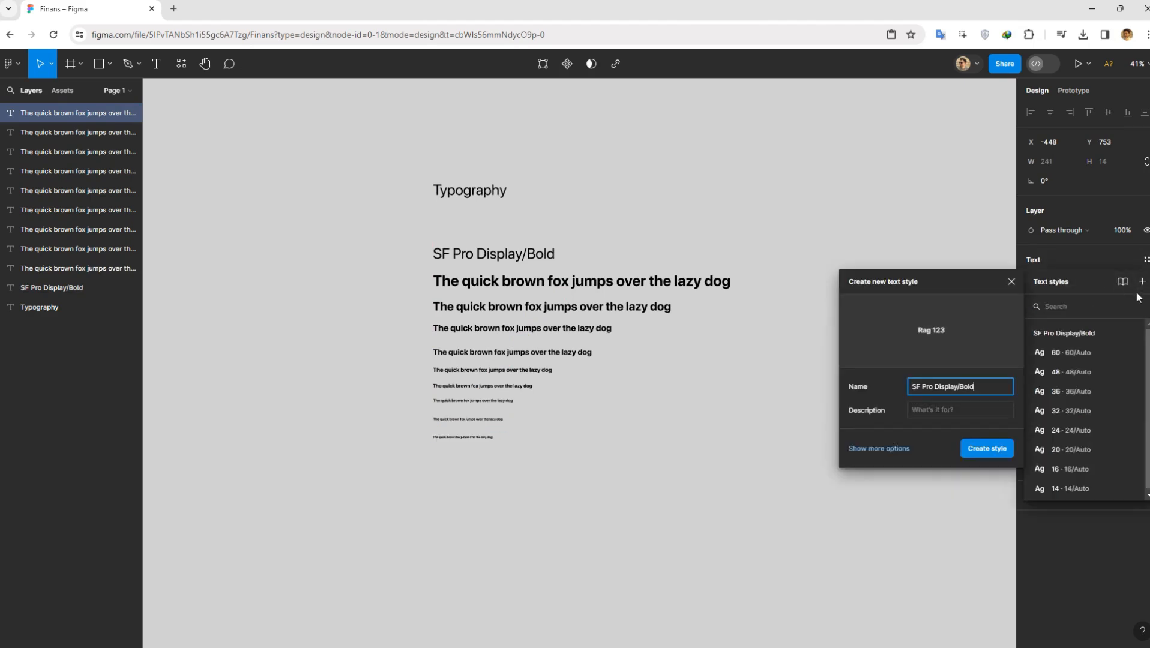
type("12")
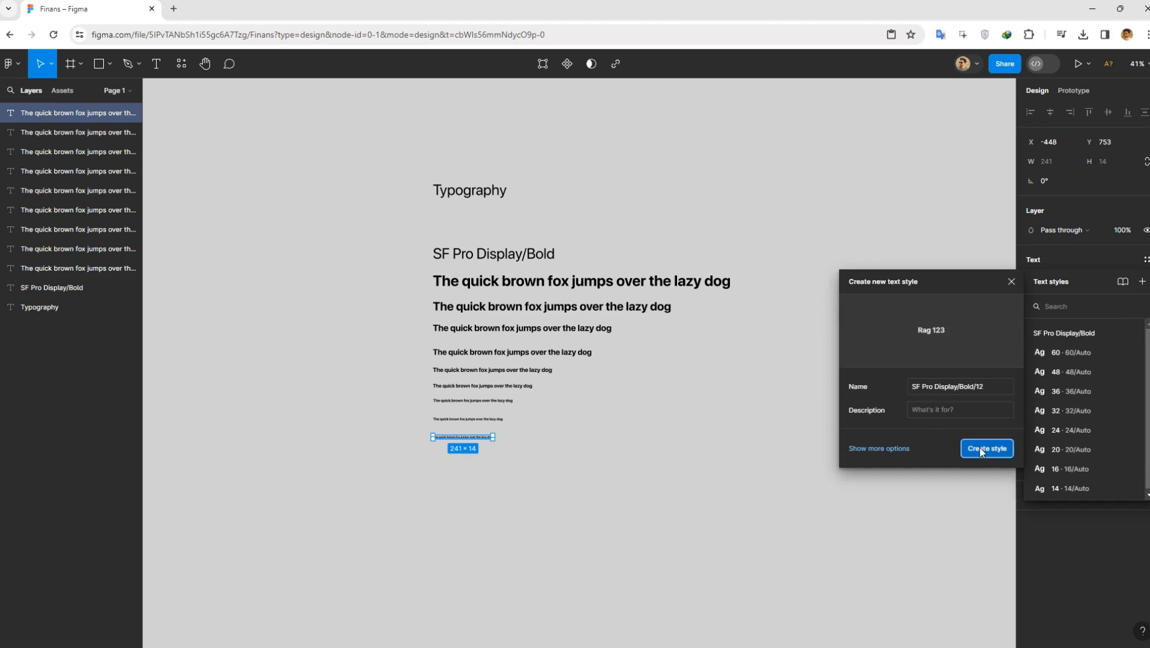
left_click(987, 449)
left_click(612, 491)
Duplicate the size 12 sample line below itself, detach the copy's text style and set its font size to 11
left_click_drag(478, 437, 476, 451, "alt")
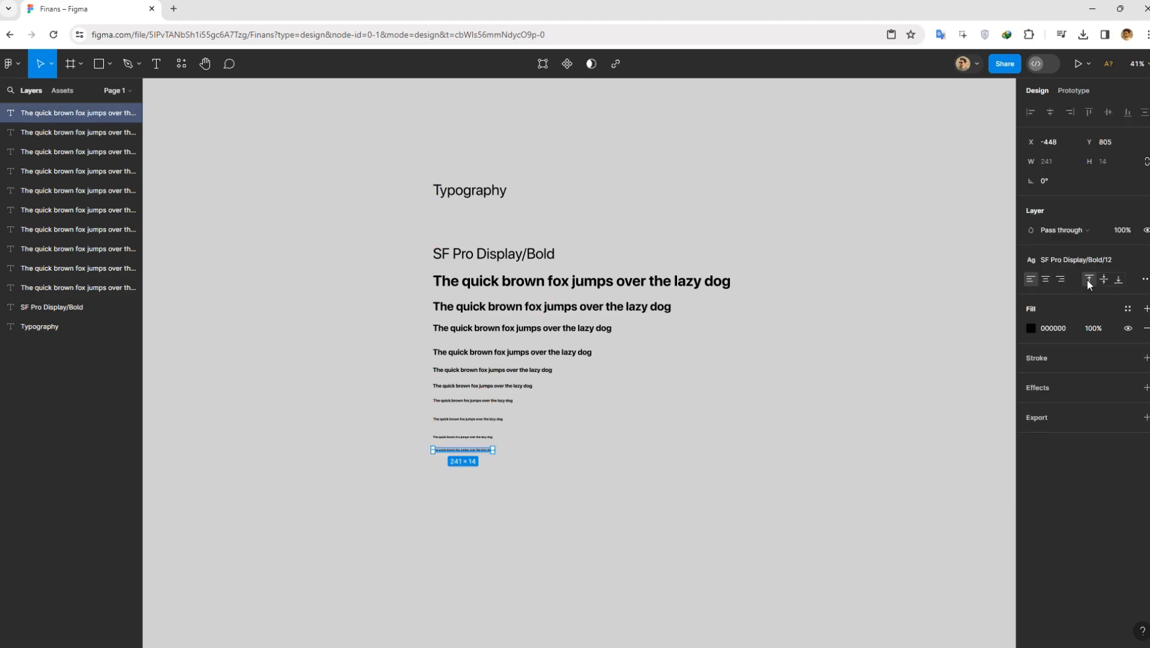
left_click(1145, 260)
type("10")
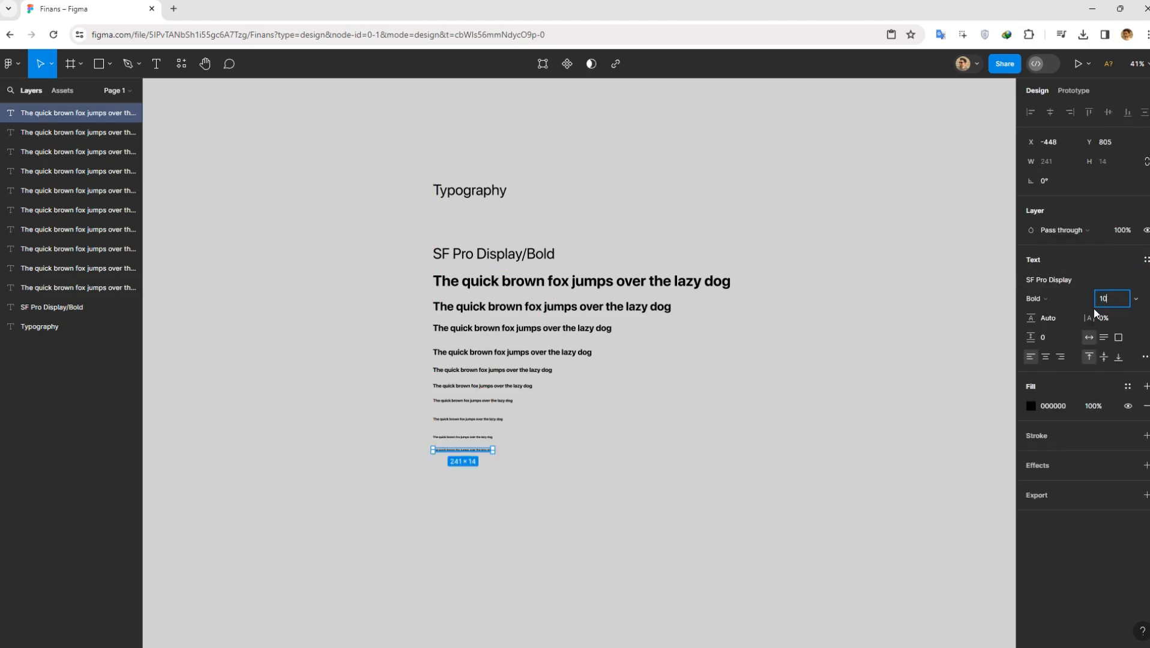
key("Return")
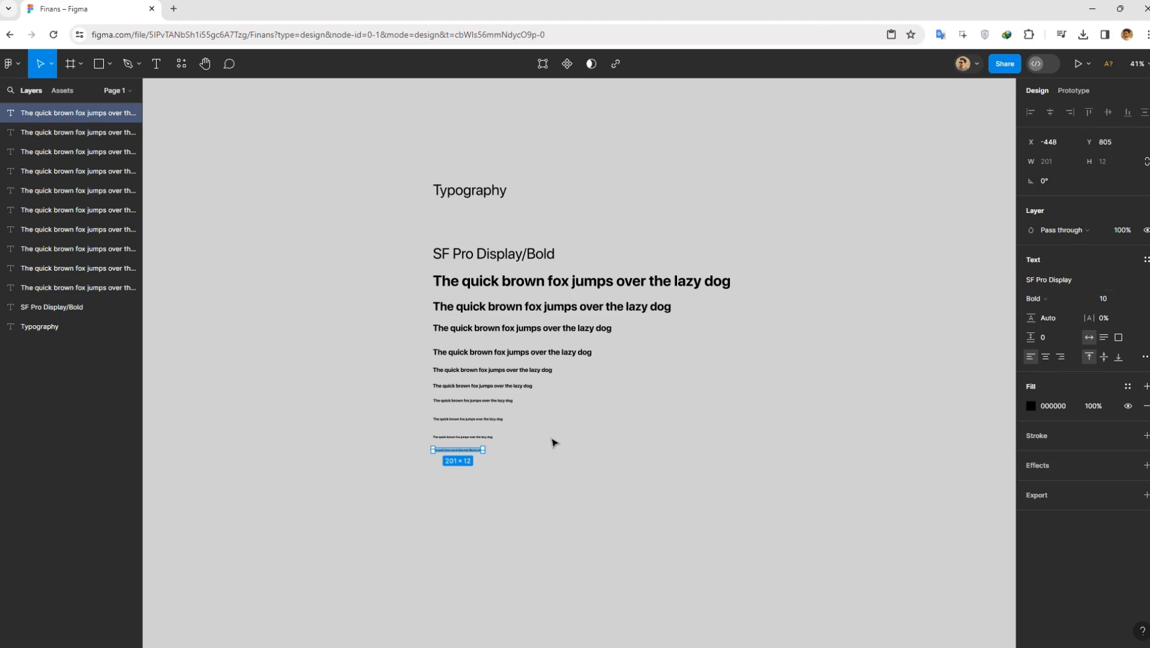
type("11")
key("Return")
left_click(1145, 260)
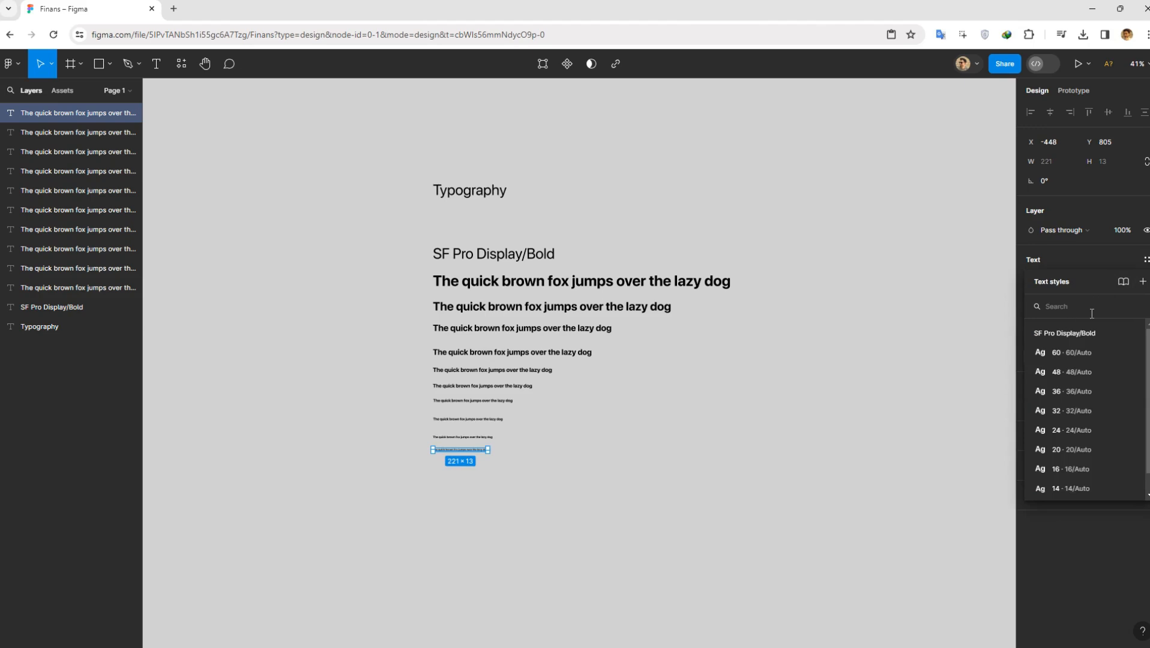
left_click_drag(1064, 291, 1040, 304)
left_click(1009, 281)
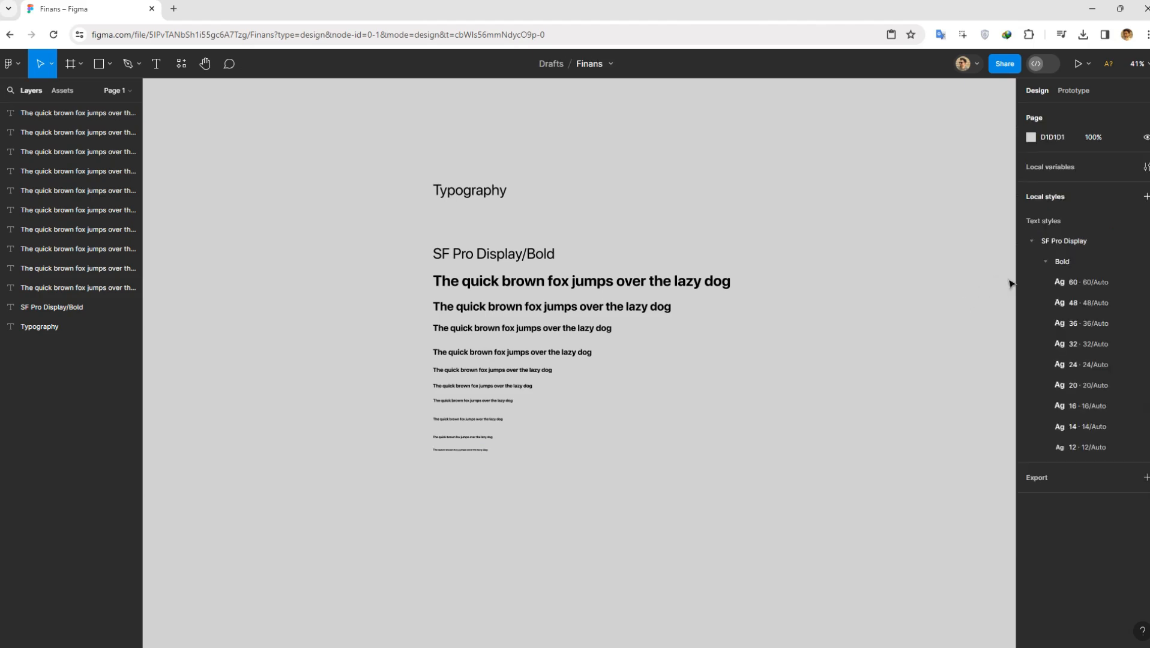
Create a text style named "SF Pro Display/Bold/11" from the tenth sample line
left_click(481, 449)
left_click(1146, 260)
left_click(1143, 282)
type("SF Pro Display/Bold")
type("/11")
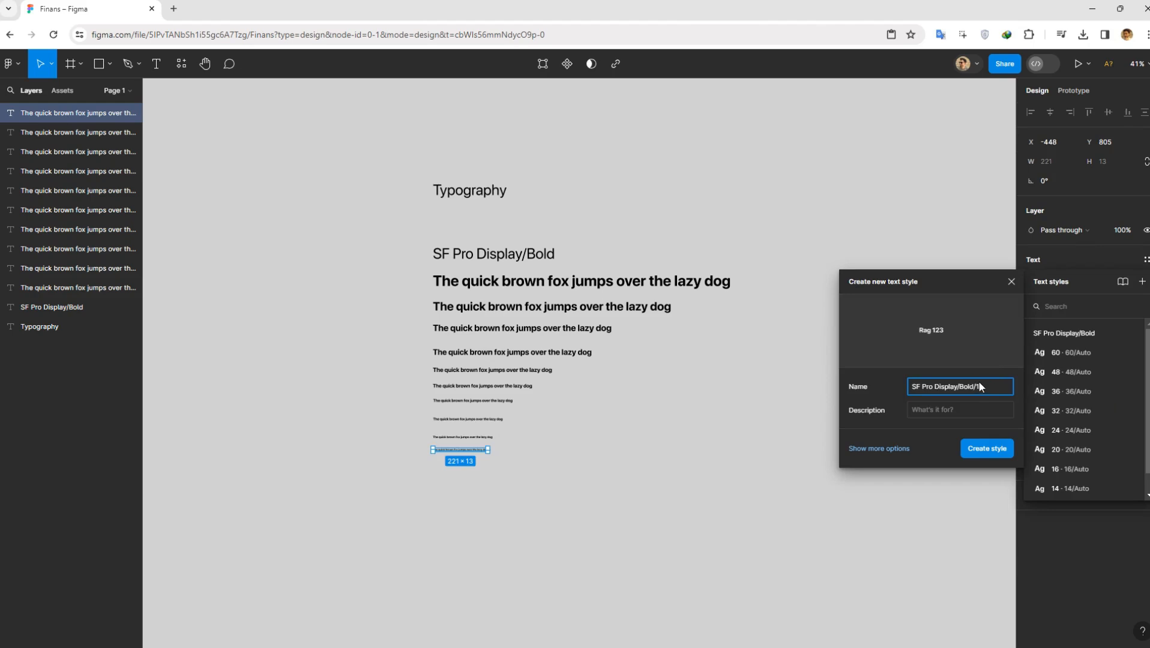
left_click(985, 449)
left_click(548, 472)
Duplicate the size 11 sample line below itself, detach the copy's text style and set its font size to 10
left_click(484, 450)
key("ctrl+d")
left_click(1137, 260)
left_click(1120, 294)
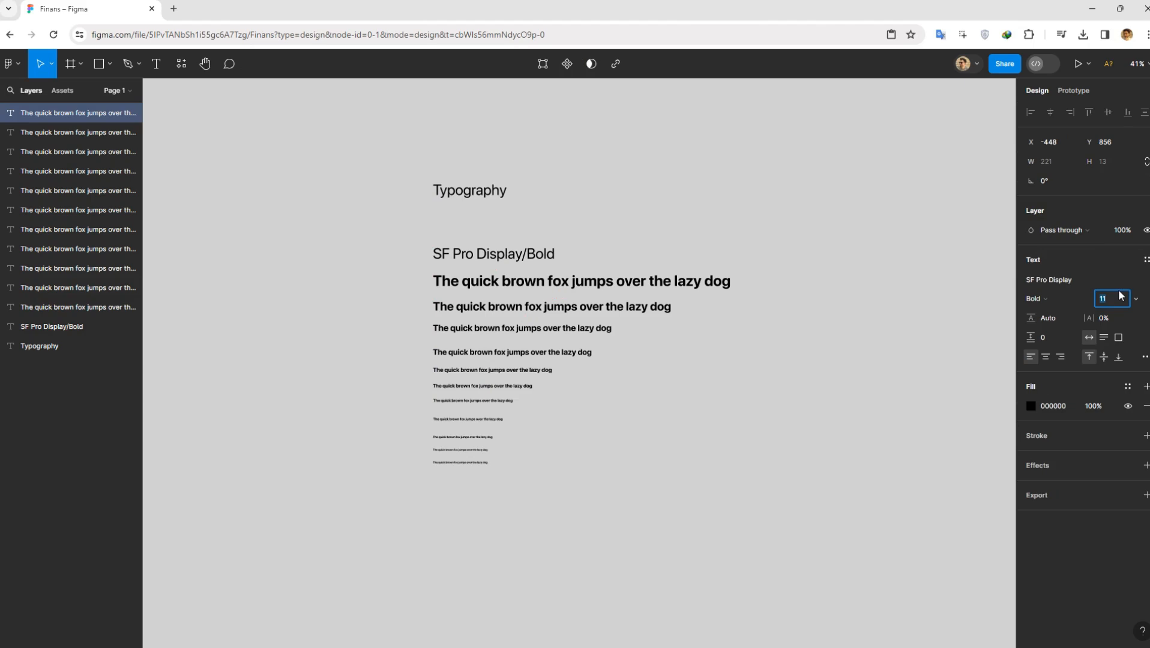
type("1")
key("Return")
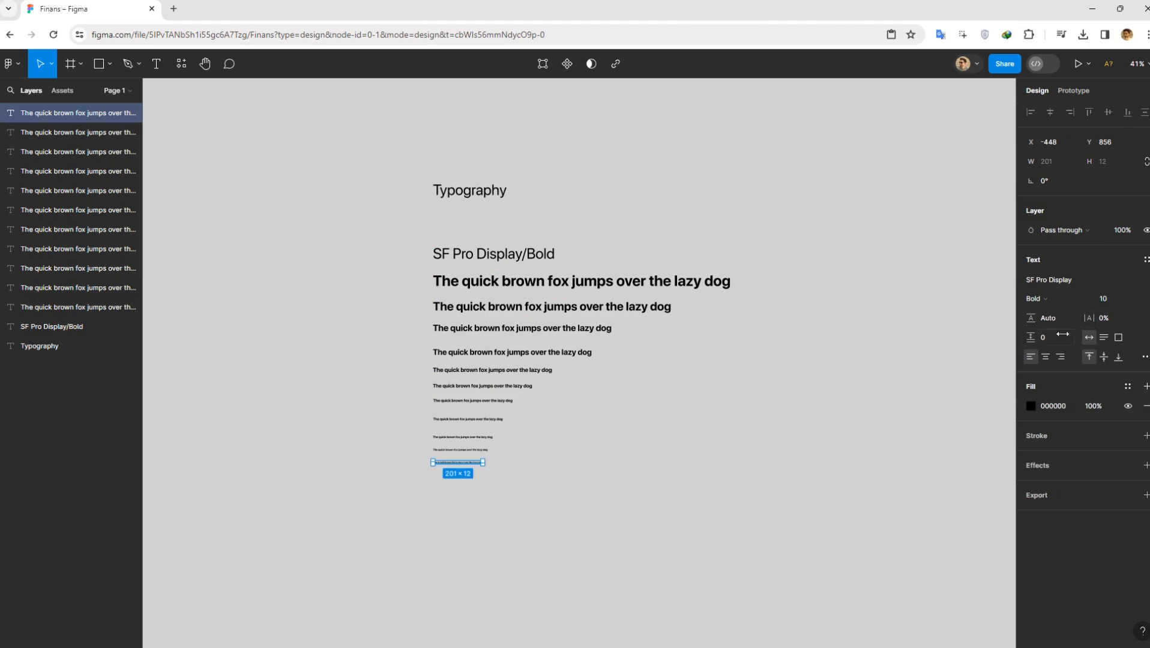
Create a text style named "SF Pro Display/Bold/10" from the eleventh sample line
left_click(1146, 259)
left_click(1142, 281)
type("SF Pro Display/Bold")
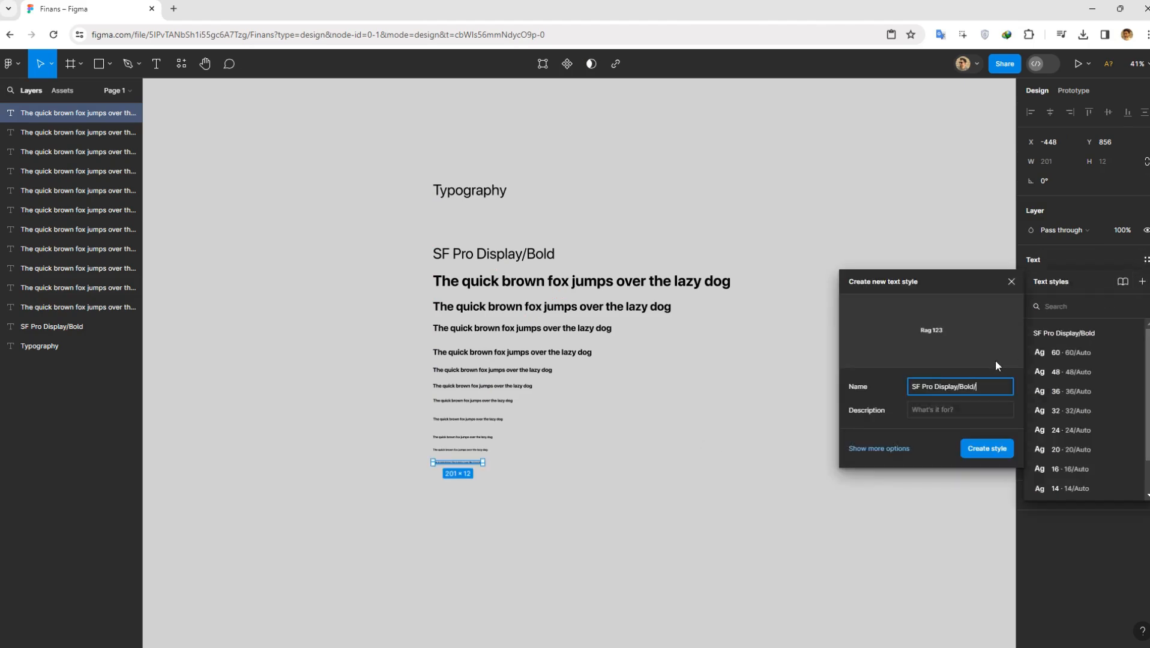
left_click(987, 447)
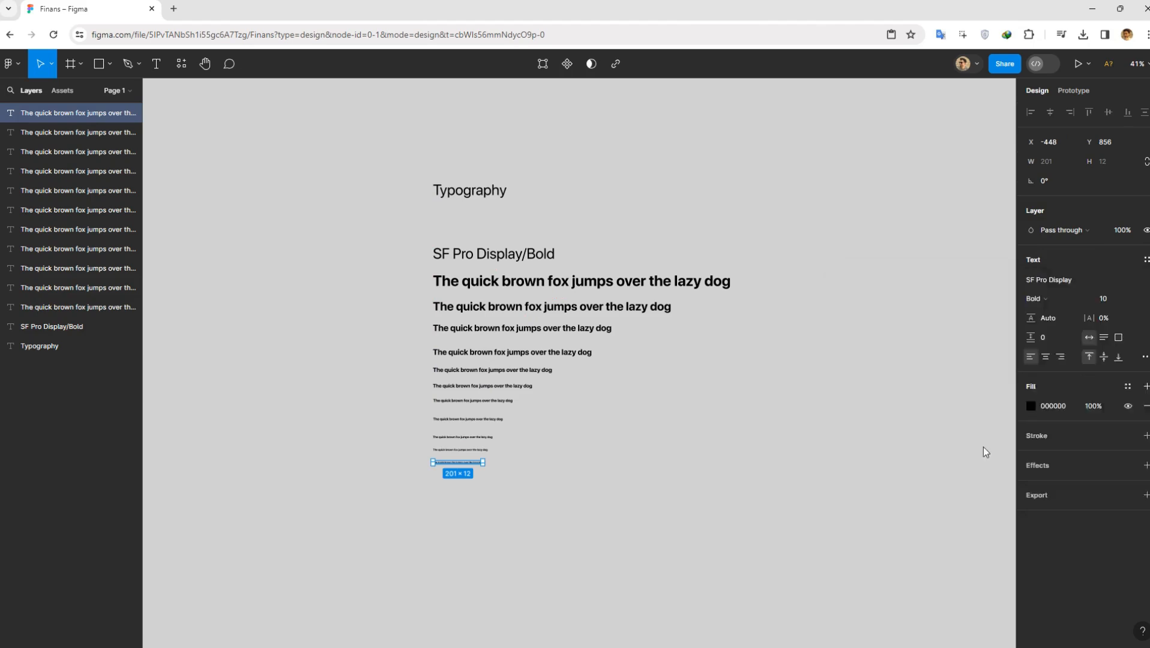
Frame the eleven sample lines together and apply a left-aligned vertical auto layout with spacing of about 50
left_click_drag(865, 606, 454, 284)
right_click(475, 364)
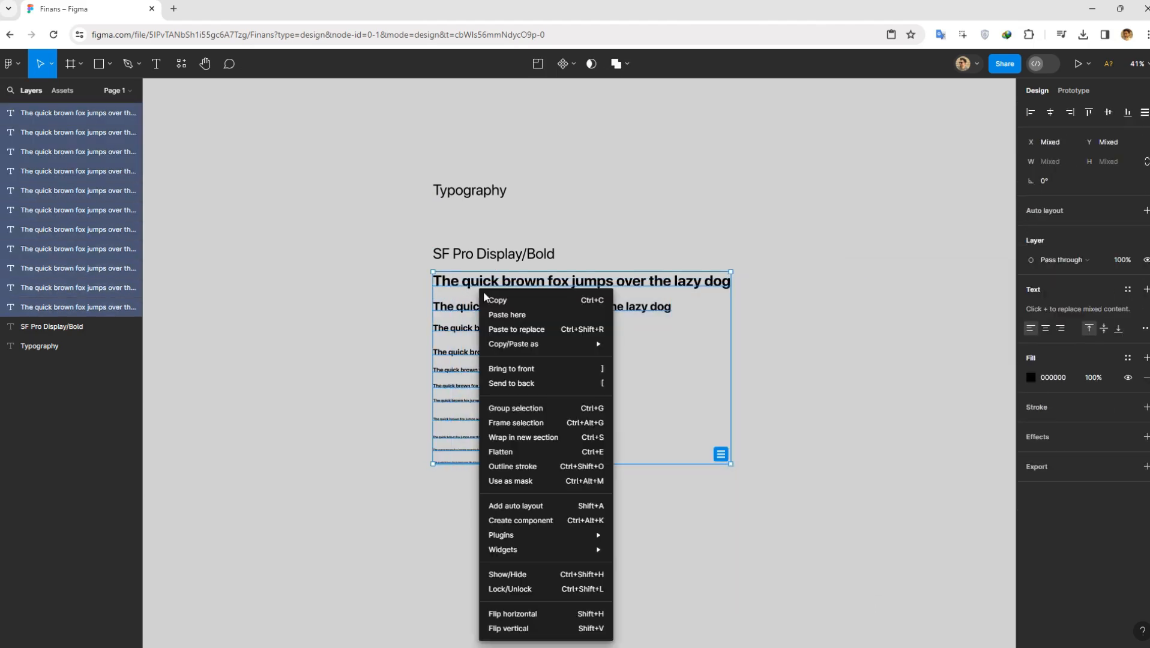
left_click(508, 424)
left_click(1147, 251)
left_click(1102, 301)
left_click(1090, 301)
left_click_drag(1028, 313, 1033, 314)
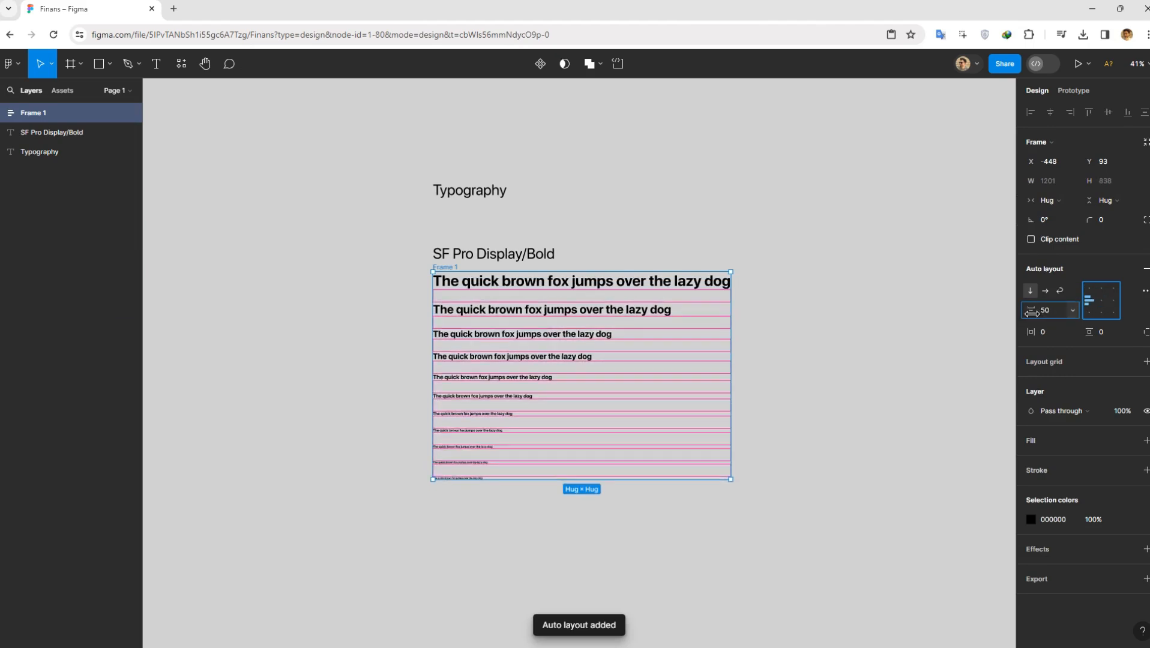
Match the "SF Pro Display/Bold" heading's width to the sample frame at 1201, then frame both in a vertical auto layout with 41 spacing
left_click(568, 255)
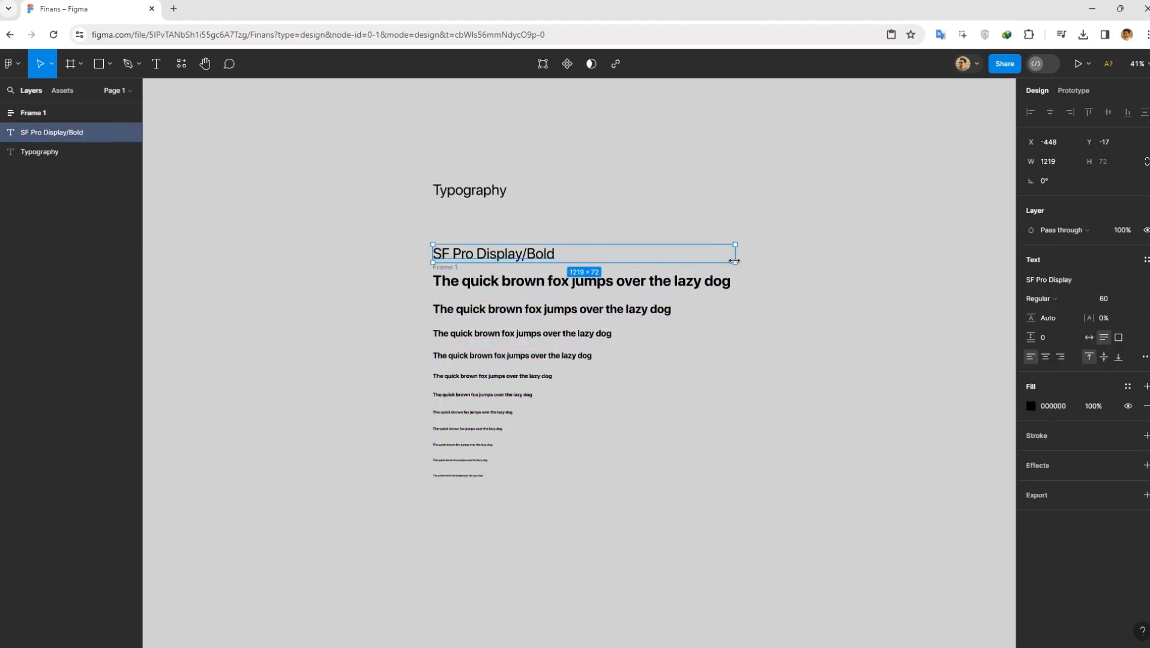
left_click(802, 487)
left_click_drag(828, 520, 407, 234)
right_click(496, 266)
left_click(520, 415)
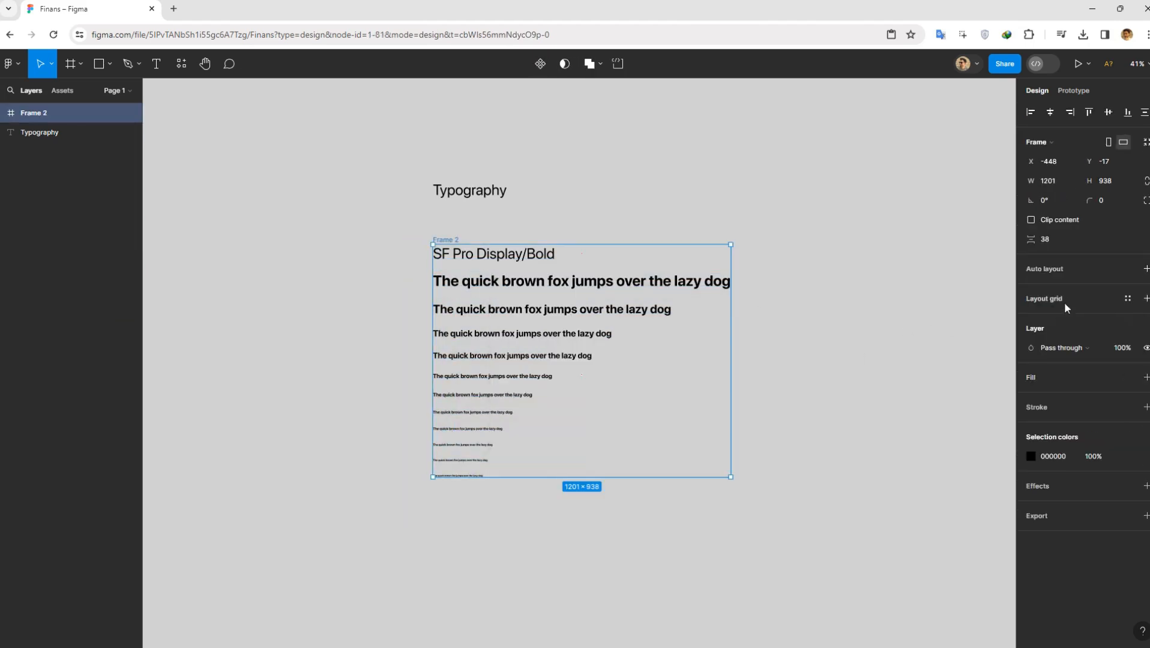
left_click(1147, 270)
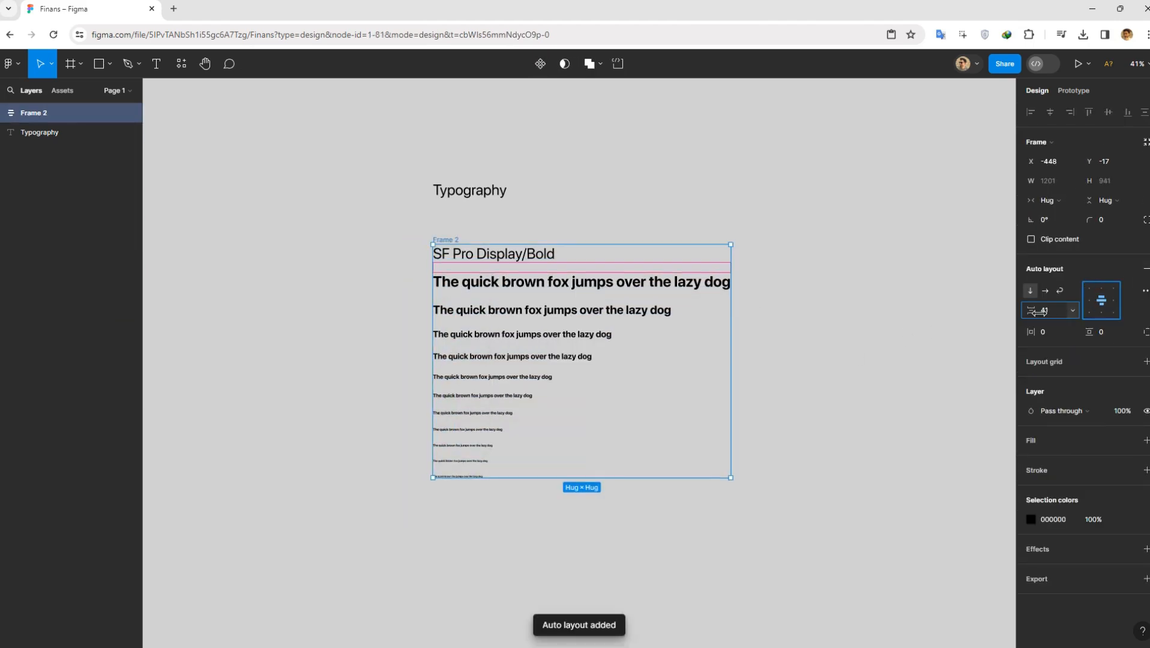
Move the outer frame up to Y -71, add padding around its content and give it a white fill
left_click(846, 374)
left_click_drag(441, 241, 439, 229)
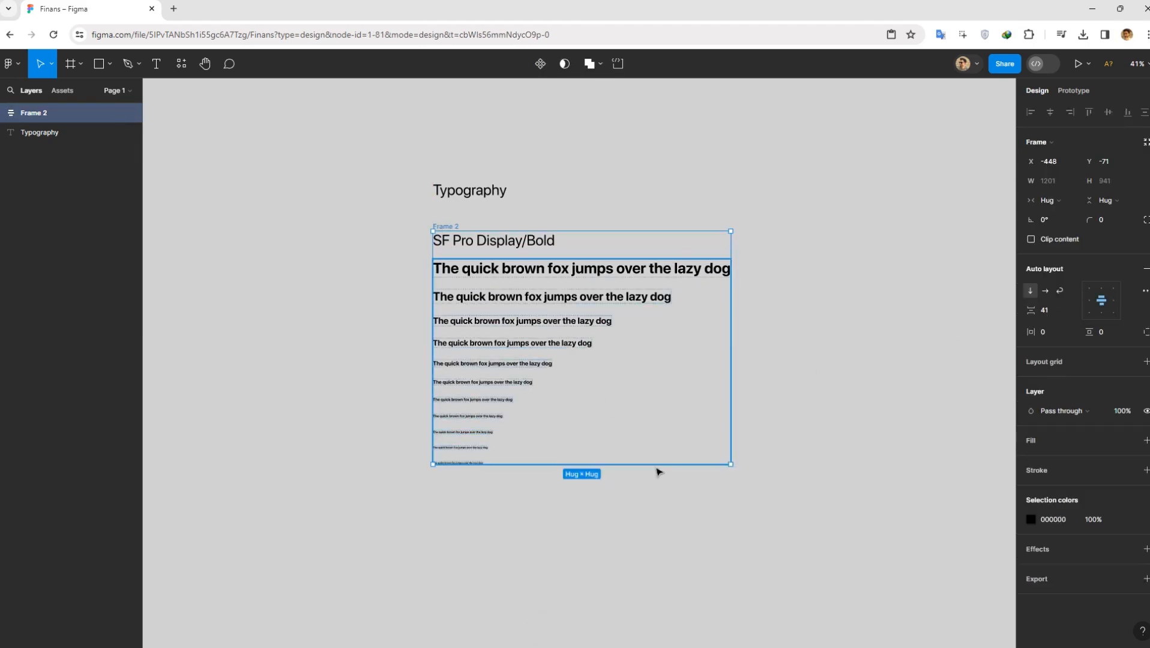
left_click_drag(732, 460, 763, 493)
left_click(588, 213)
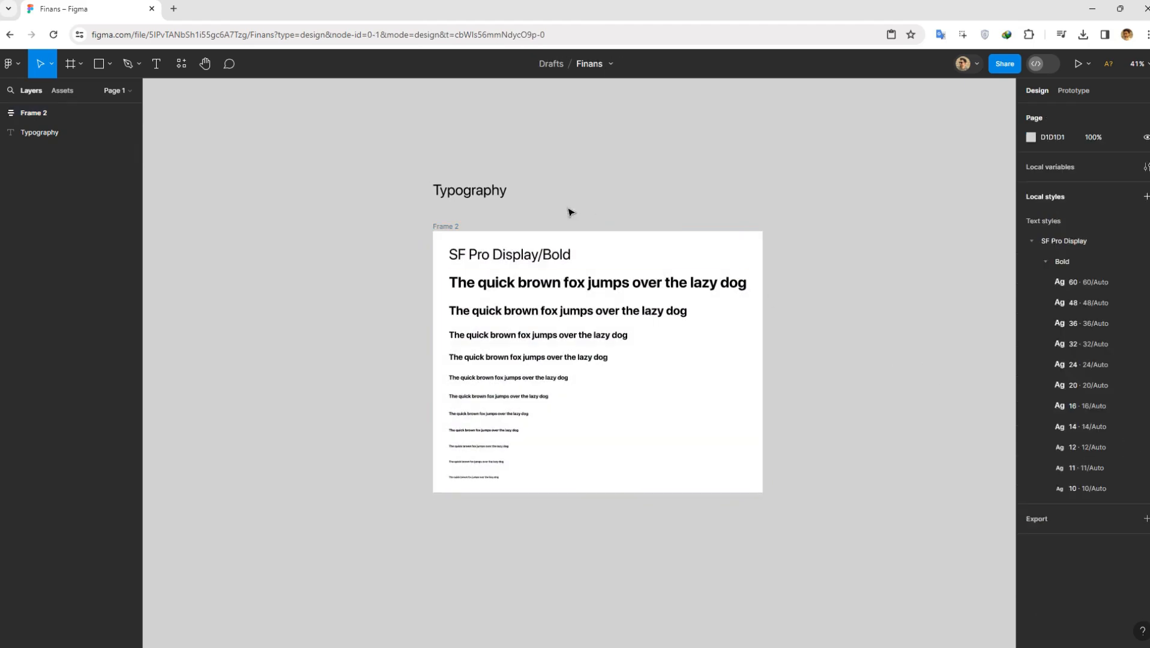
Move the "Typography" title slightly closer to the frame and place a copy of the "SF Pro Display/Bold" heading above it
left_click(469, 192)
left_click(497, 258)
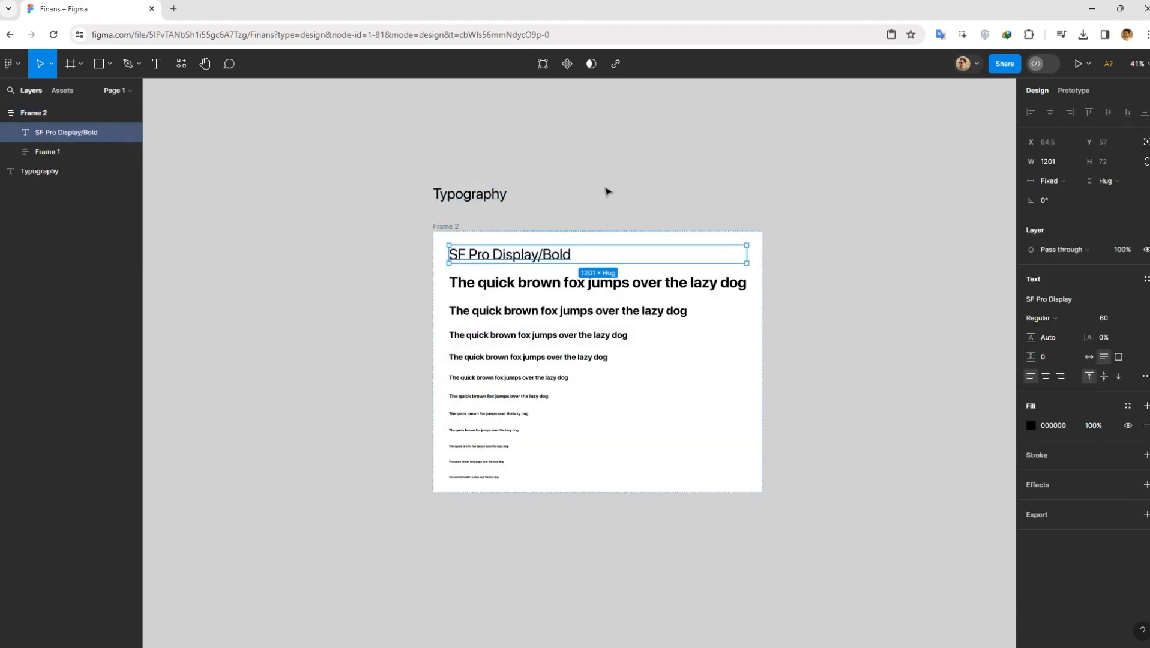
scroll(541, 228, "right", 2)
left_click_drag(499, 249, 482, 164)
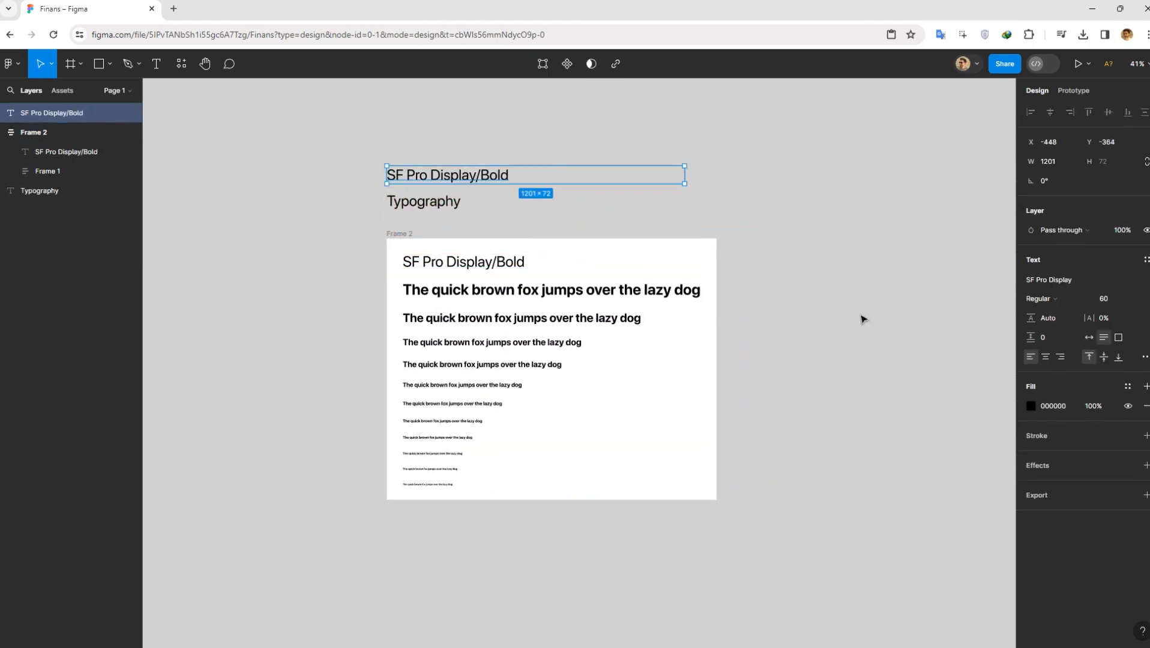
Change the copied heading's text to "(SF Pro Display)" and set its text box to auto width
double_click(471, 180)
left_click(484, 177)
key("BackSpace")
key("Escape")
double_click(520, 179)
left_click(519, 176)
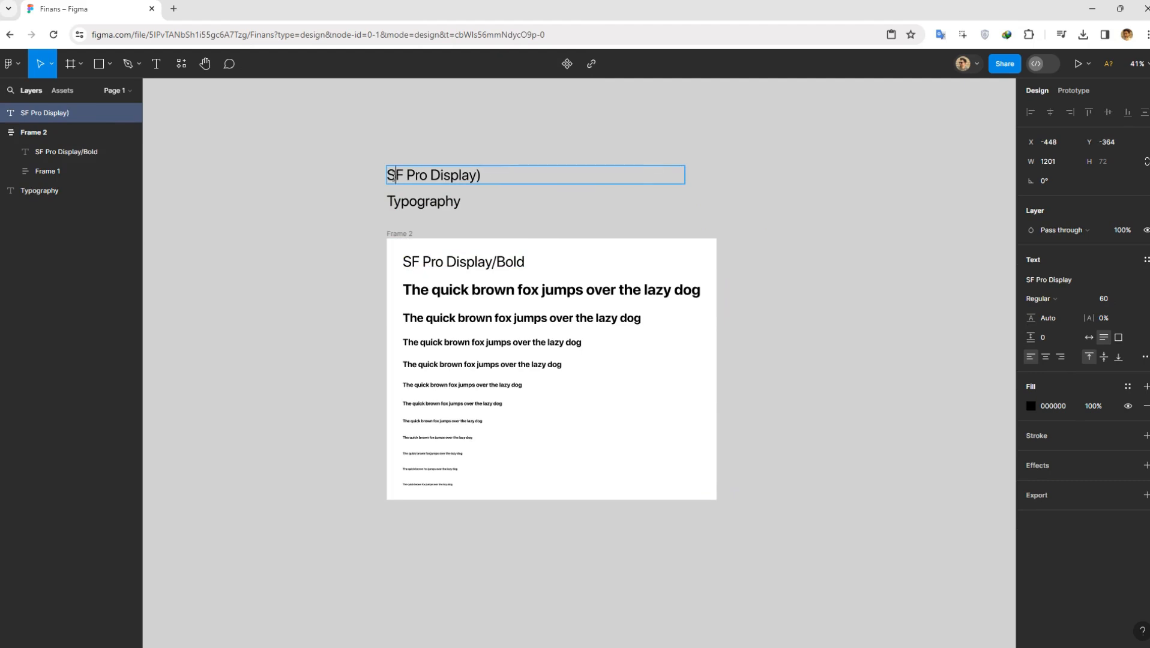
type("(")
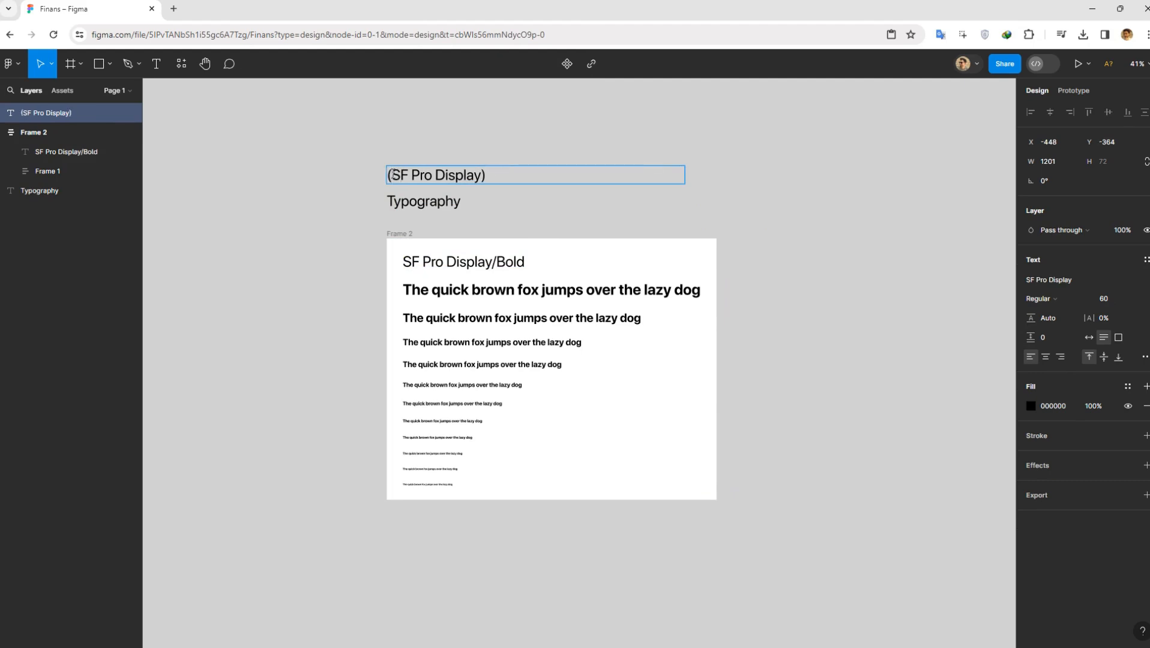
left_click(1089, 337)
key("Escape")
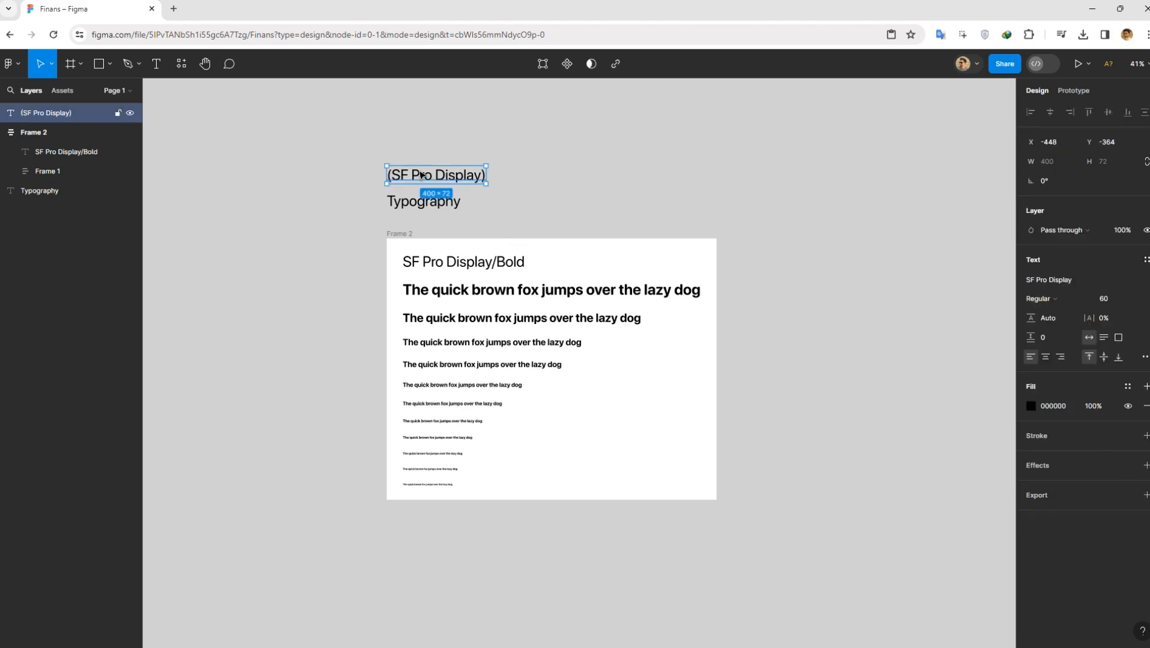
Reduce the font size of the "(SF Pro Display)" text and place it just to the right of the "Typography" title
left_click(1097, 300)
key("Down")
key("Down")
key("Down")
key("Down")
key("Down")
key("Down")
key("Down")
key("Down")
key("Down")
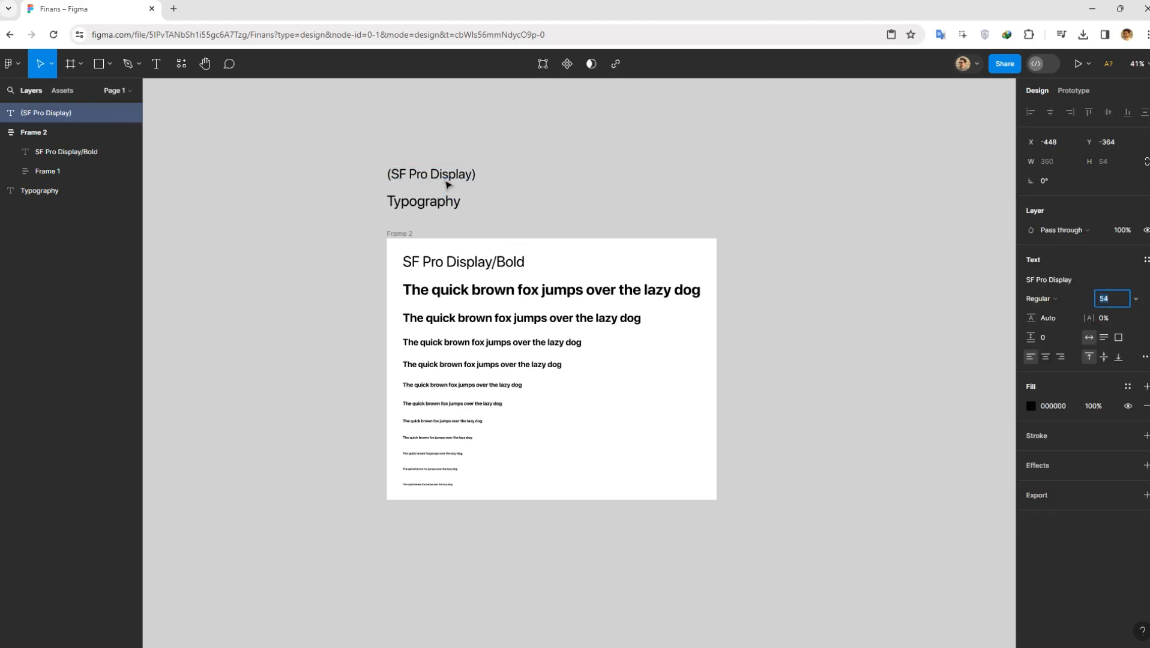
key("Down")
key("Down")
key("Down")
key("Down")
key("Down")
left_click_drag(440, 176, 523, 210)
Change the font weight of the "Typography" title to Medium
left_click(455, 207)
left_click(1040, 298)
left_click(1039, 317)
Frame the "Typography" and "(SF Pro Display)" texts together in a horizontal auto layout, centre-aligned with 25 spacing
left_click_drag(591, 220, 423, 192)
right_click(429, 195)
left_click(471, 330)
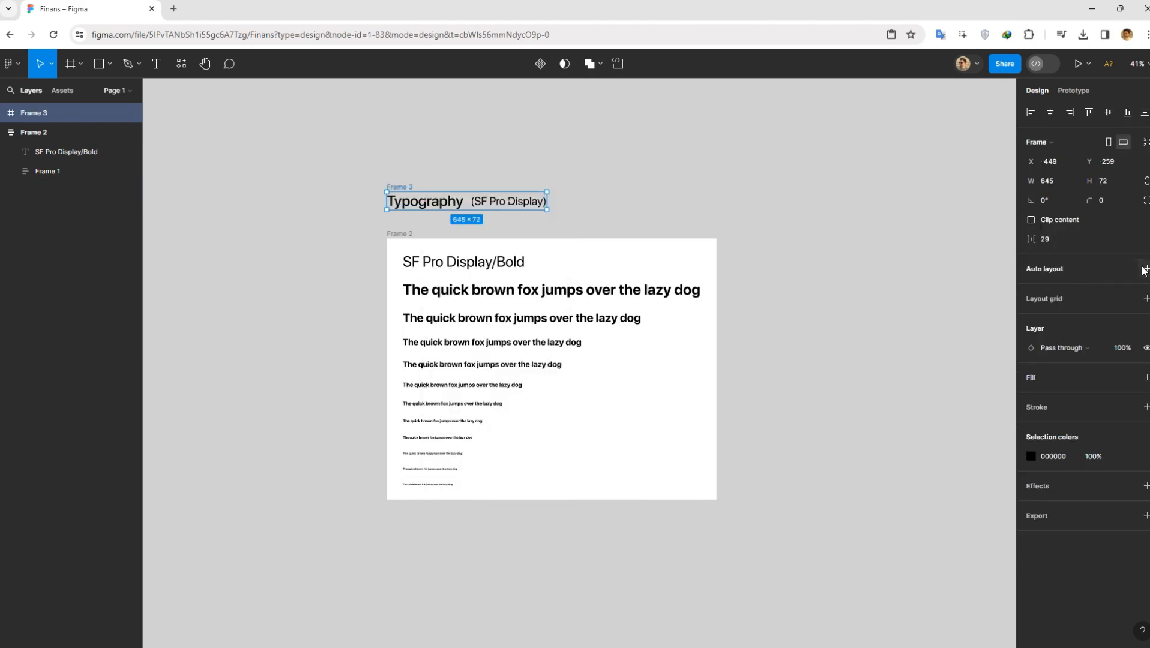
left_click(1145, 269)
left_click(1101, 301)
left_click_drag(1031, 310, 1024, 310)
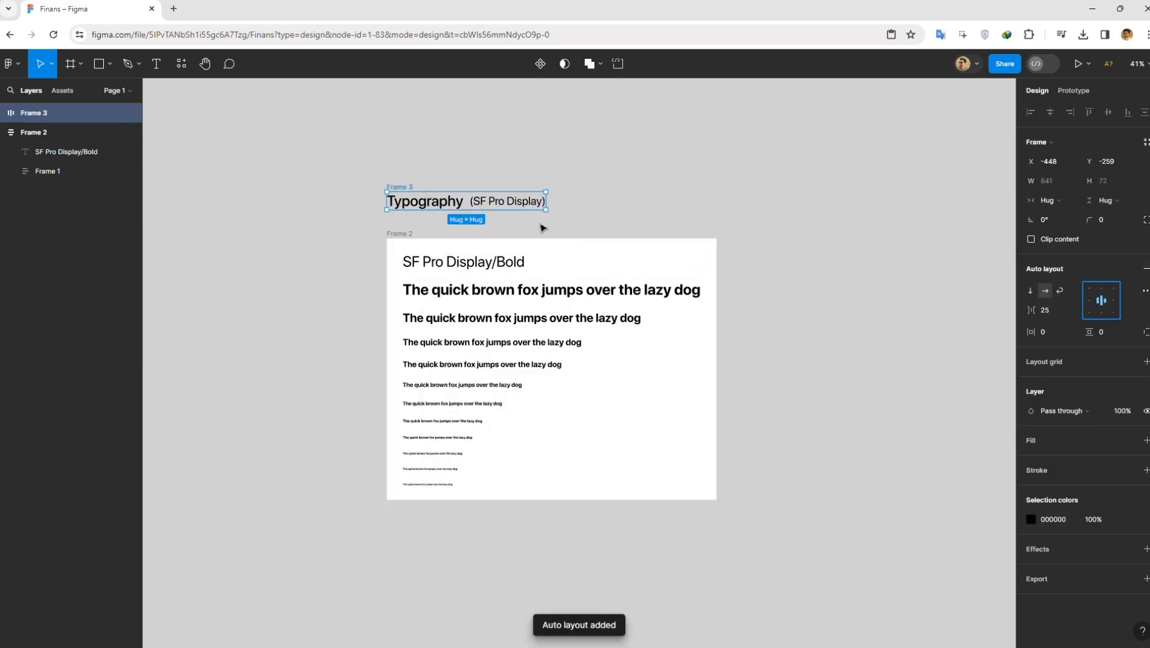
Move the title frame down to Y -242, widen it to 1330 to match the specimen frame, and left-align its contents
left_click_drag(391, 186, 406, 192)
left_click_drag(548, 205, 716, 207)
left_click(1089, 300)
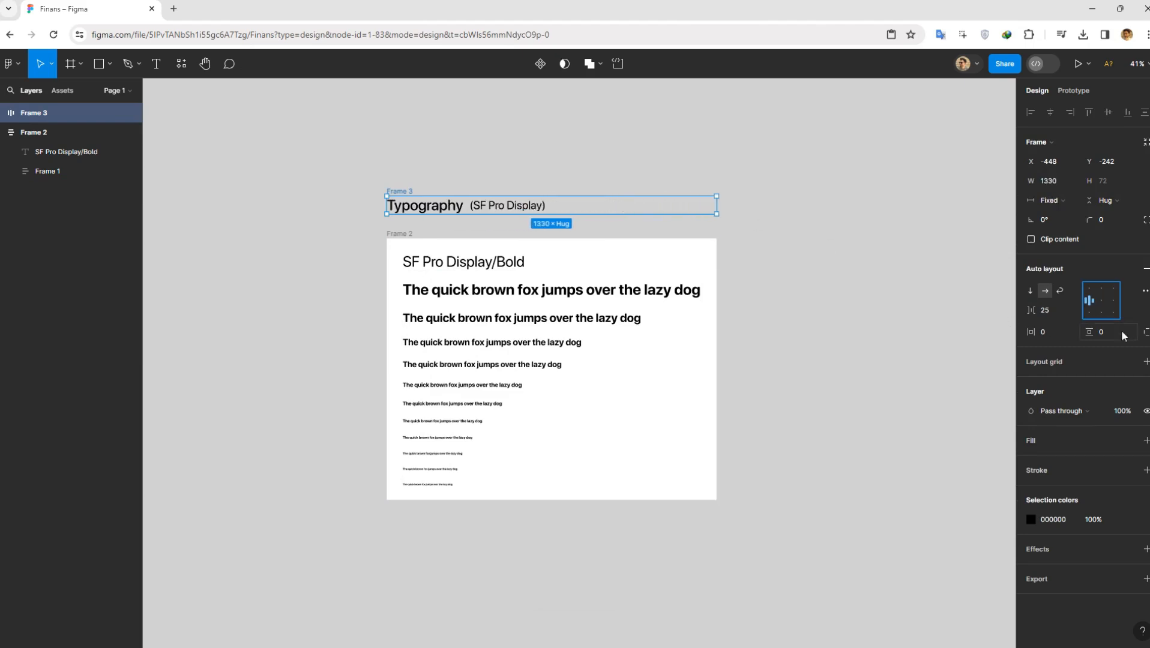
Give the title frame 33 horizontal padding, a height of 134 and a white fill
left_click_drag(1031, 332, 1068, 332)
left_click_drag(661, 197, 663, 180)
left_click(886, 360)
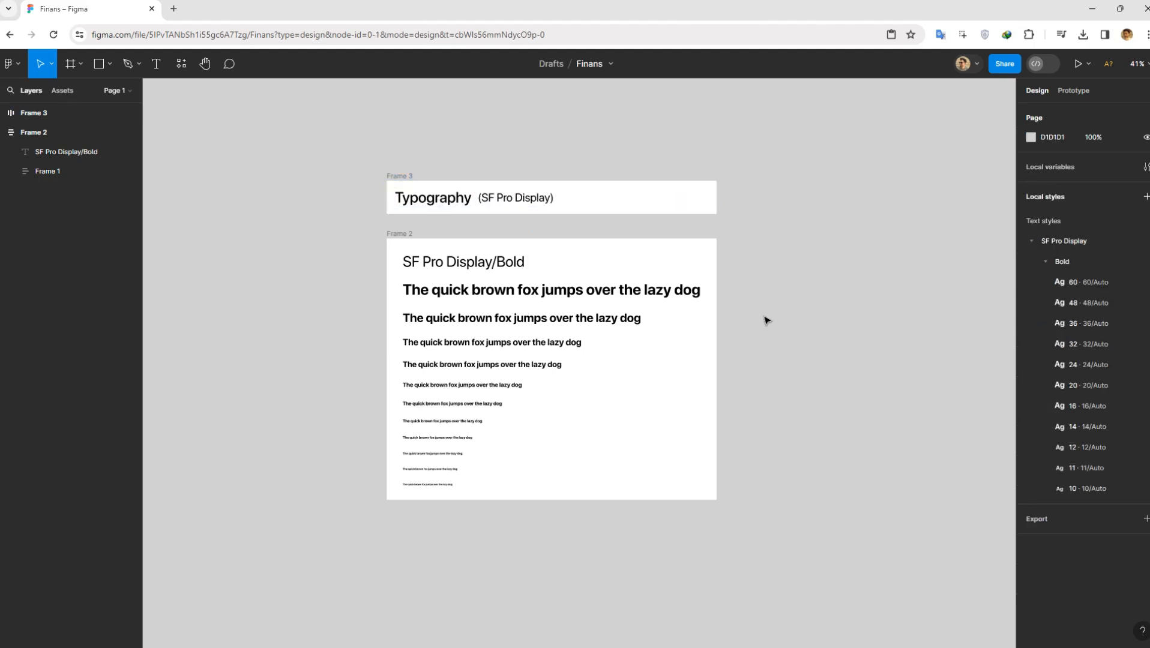
Rename the specimen frame "SF Pro Display/Bold" by copying its heading text
left_click(395, 236)
left_click(452, 264)
double_click(446, 265)
key("ctrl+c")
left_click(412, 239)
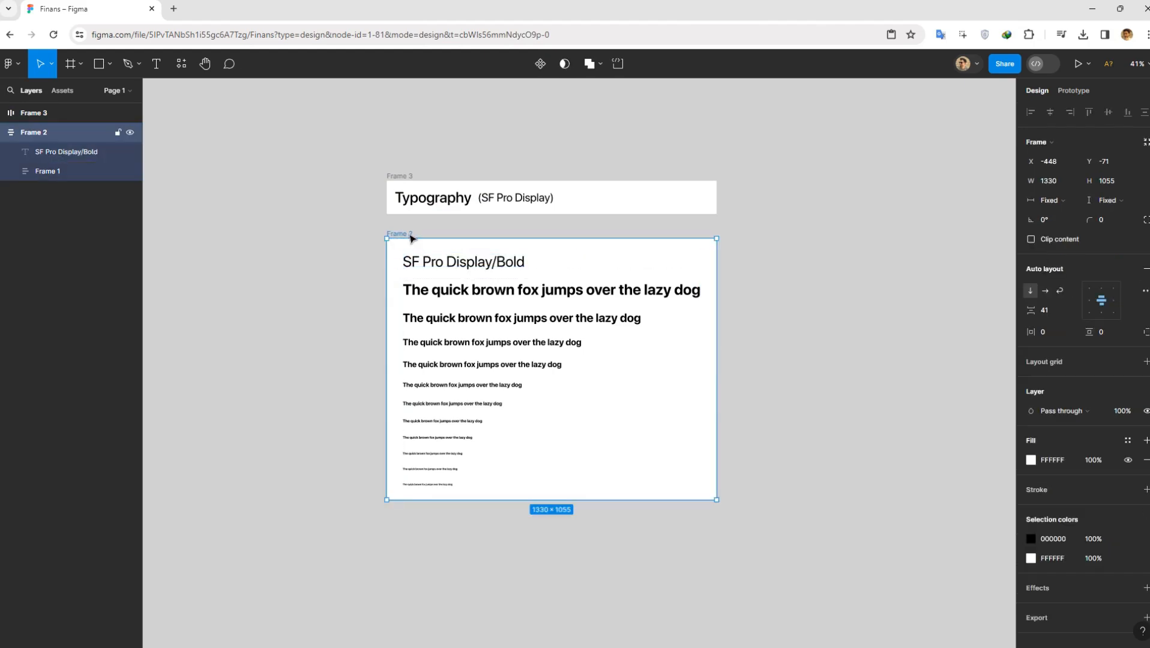
double_click(410, 235)
key("ctrl+v")
Rename the title frame "Typography" using its title text, and move the specimen frame slightly up towards it
double_click(416, 201)
key("ctrl+c")
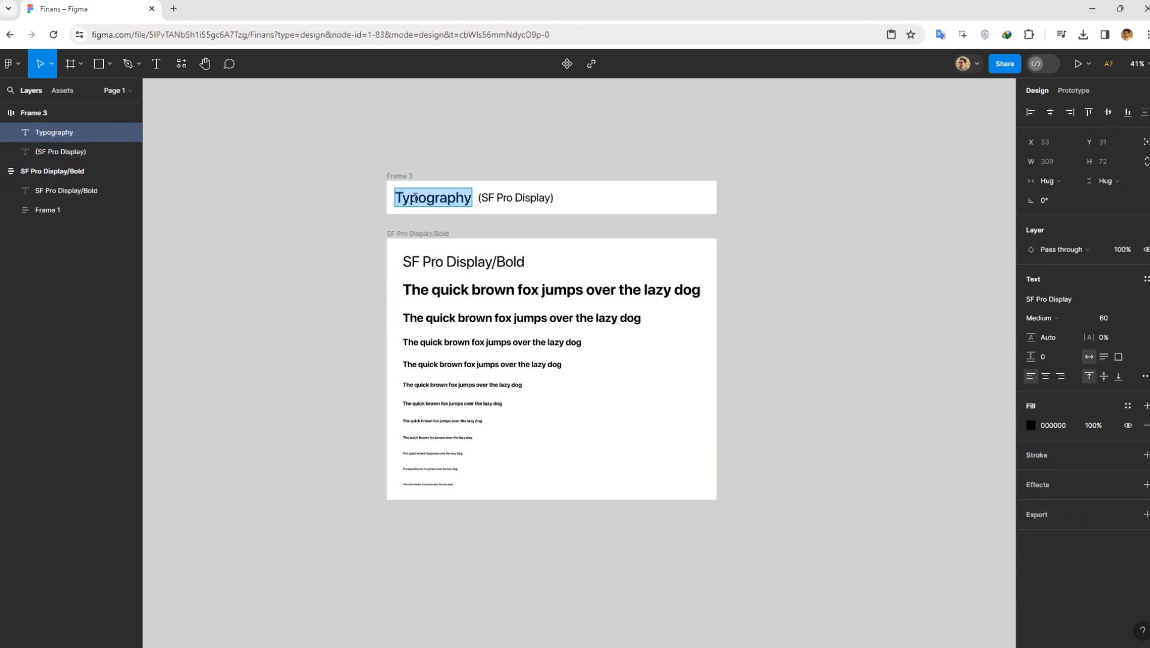
double_click(400, 176)
key("ctrl+v")
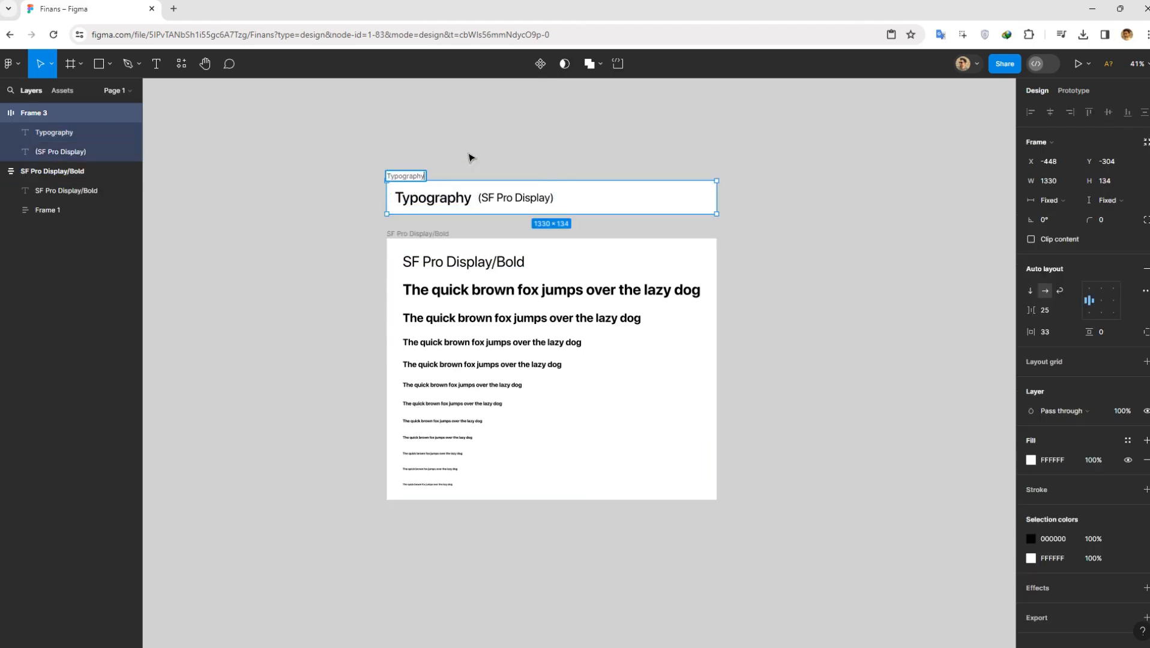
left_click(469, 157)
left_click_drag(419, 239, 419, 233)
left_click(843, 385)
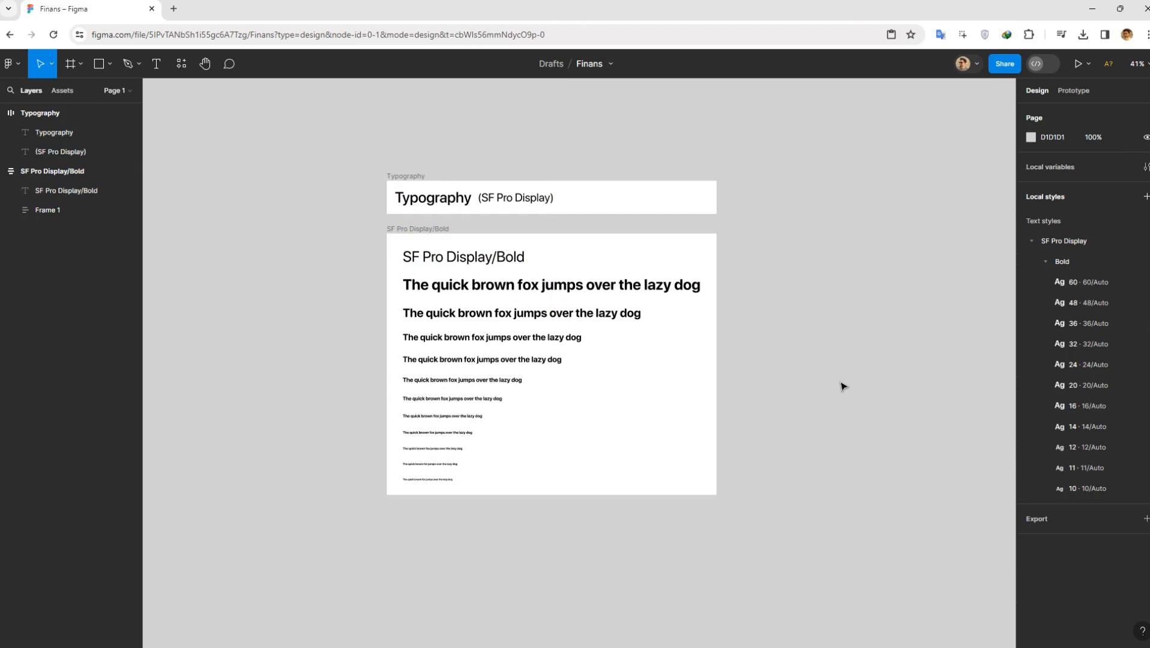
left_click_drag(842, 385, 834, 399)
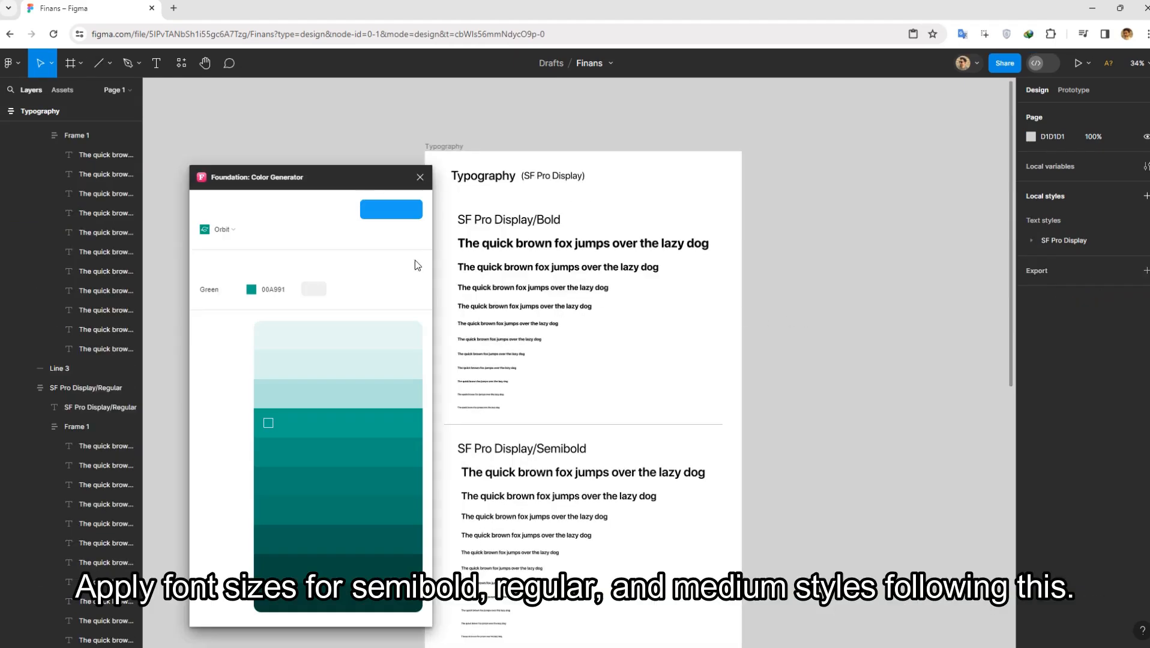
Move the Color Generator window clear of the Typography frame and name the palette "Yellow"
left_click_drag(312, 181, 298, 173)
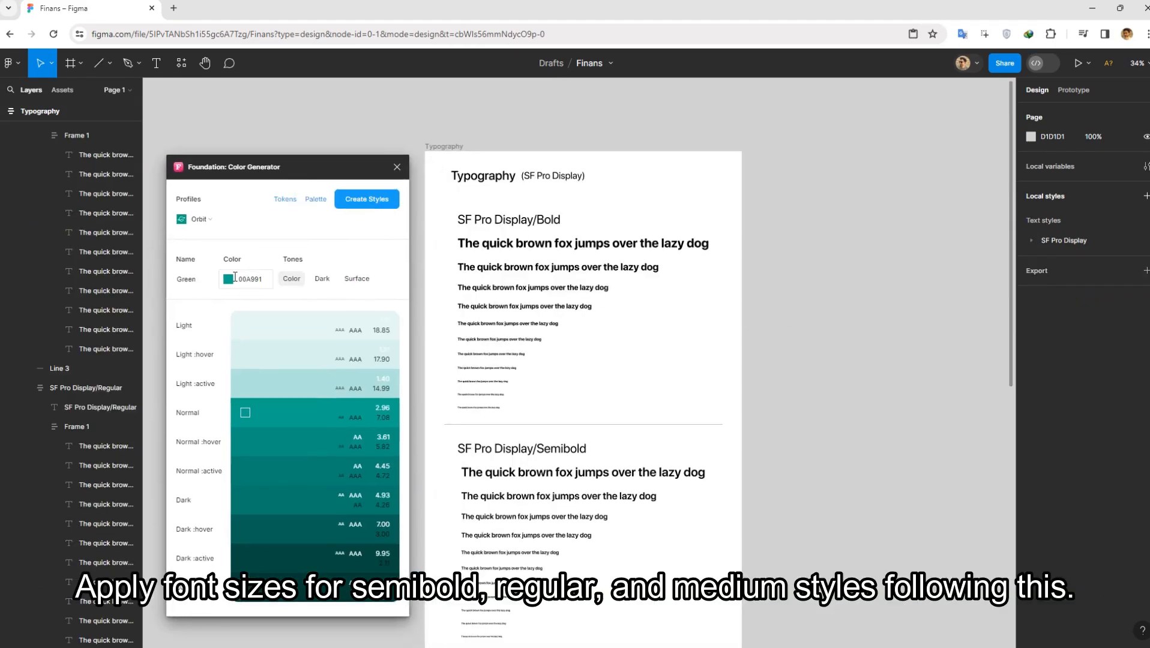
double_click(199, 277)
type("Yellow")
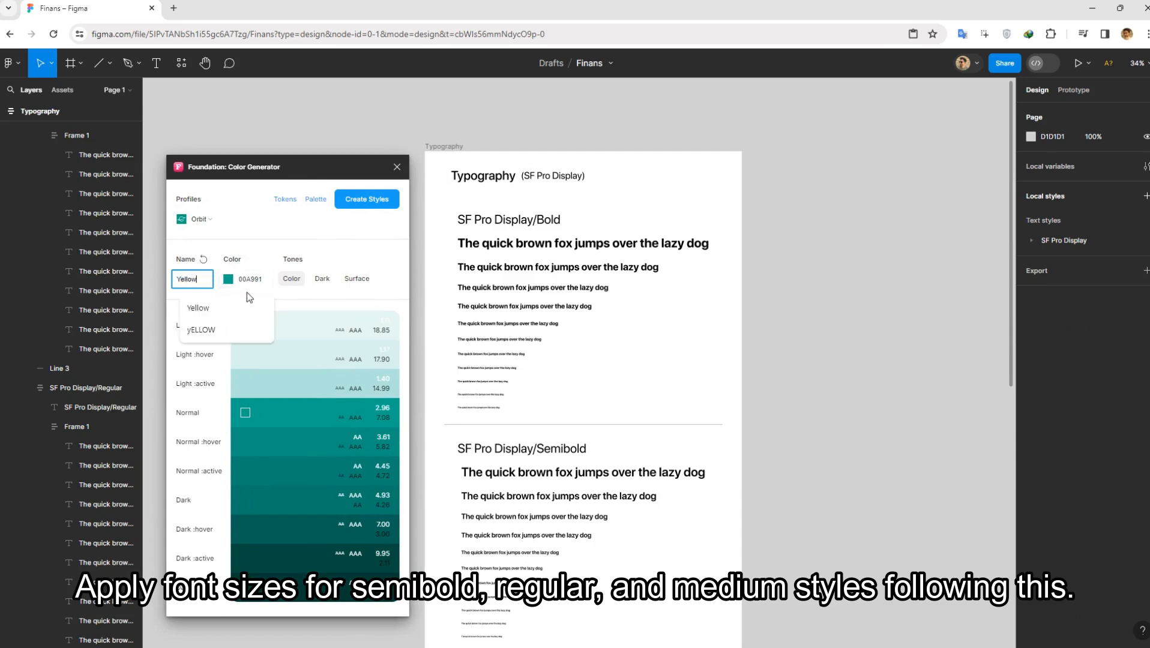
left_click(301, 294)
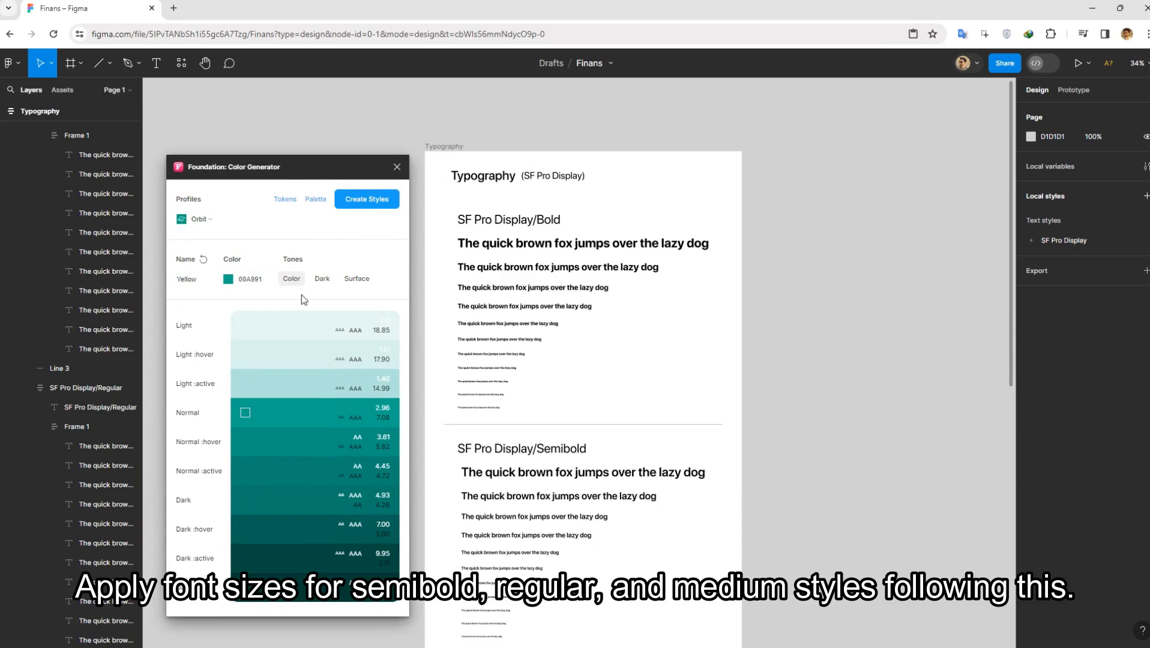
Switch the Color Generator profile to Atlassian and set the base color to FEDC33
left_click(204, 220)
left_click(212, 242)
left_click(254, 276)
type("FEDC33")
left_click(339, 298)
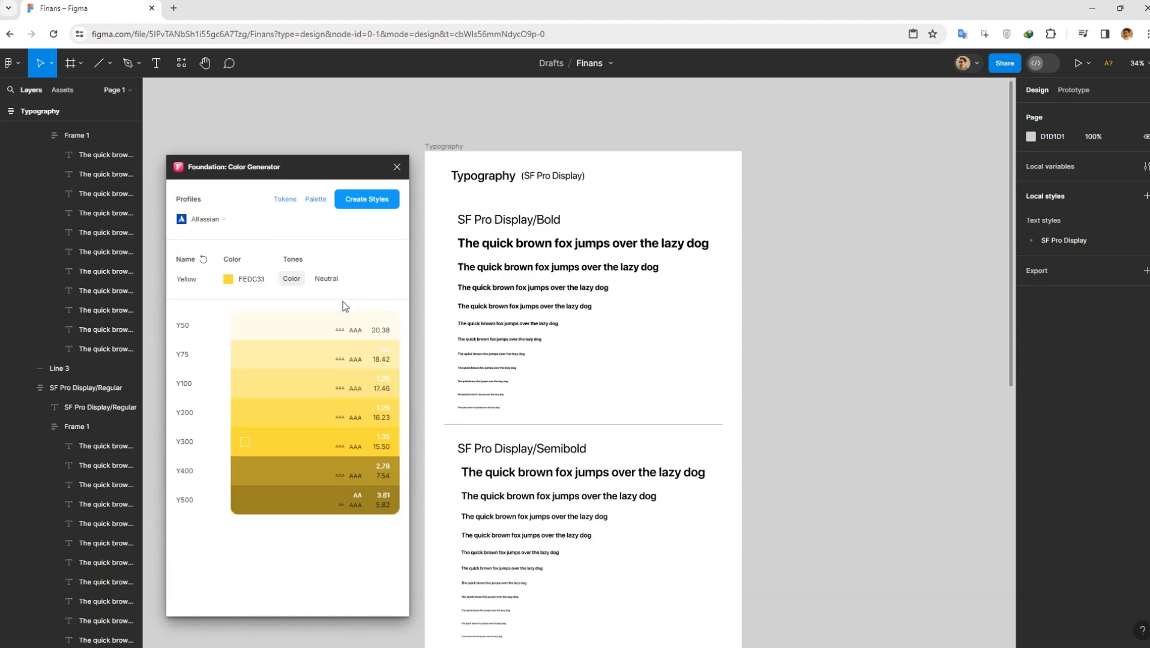
Generate the Yellow palette and its color styles, and place the palette right of the Typography frame at X 1257, Y -388
left_click(316, 200)
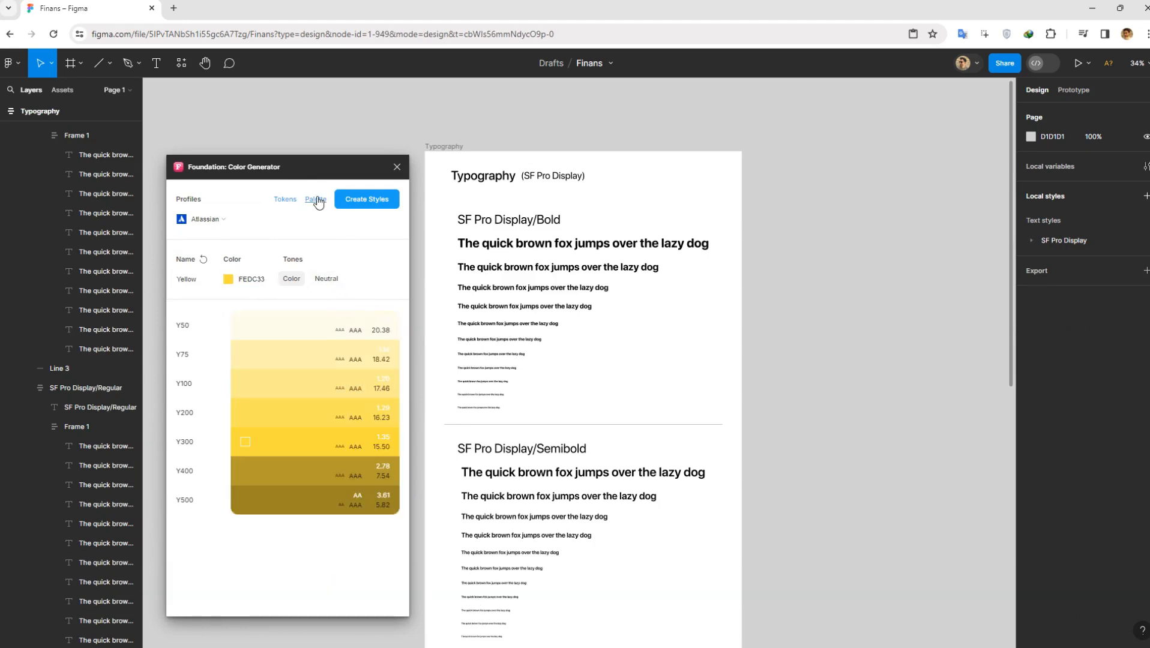
left_click(354, 203)
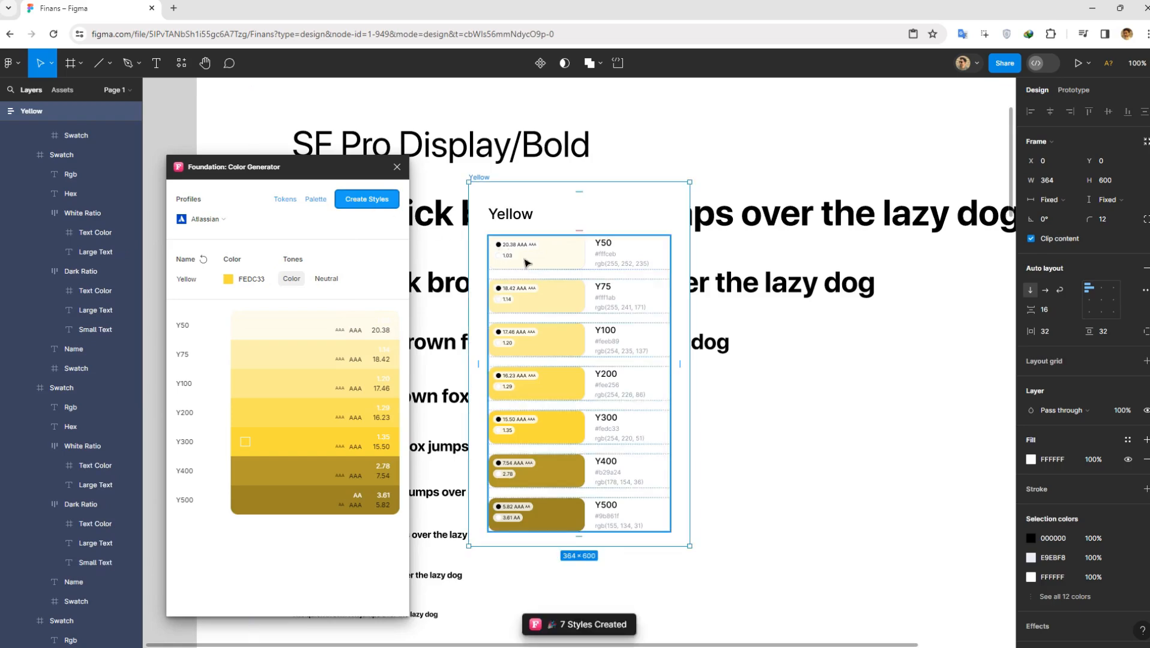
scroll(546, 256, "down", 5)
left_click_drag(577, 243, 861, 155)
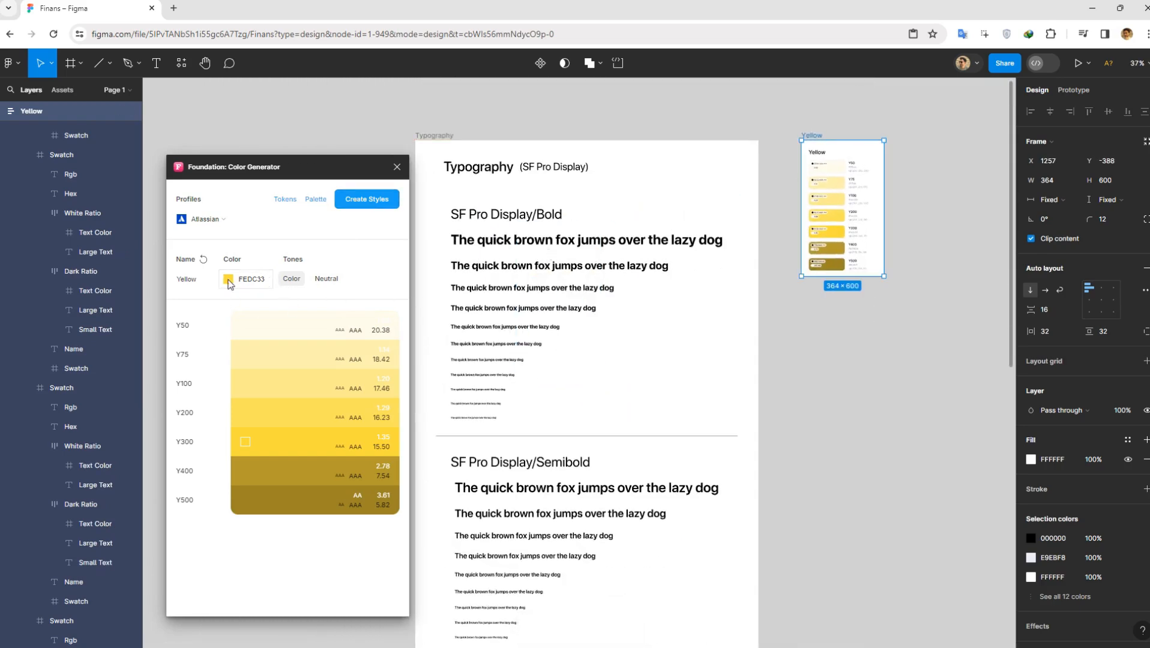
Switch the generator to Neutral tones, name the palette "Neutral" and set its base color to 000000
left_click(326, 279)
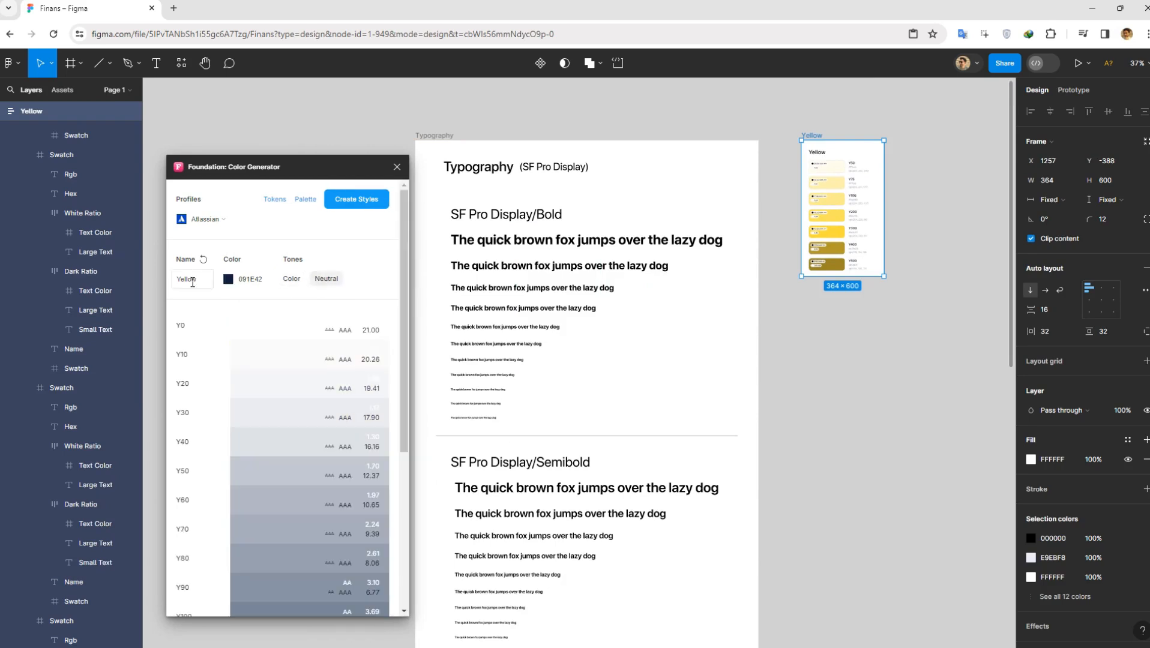
double_click(192, 280)
type("Neutral")
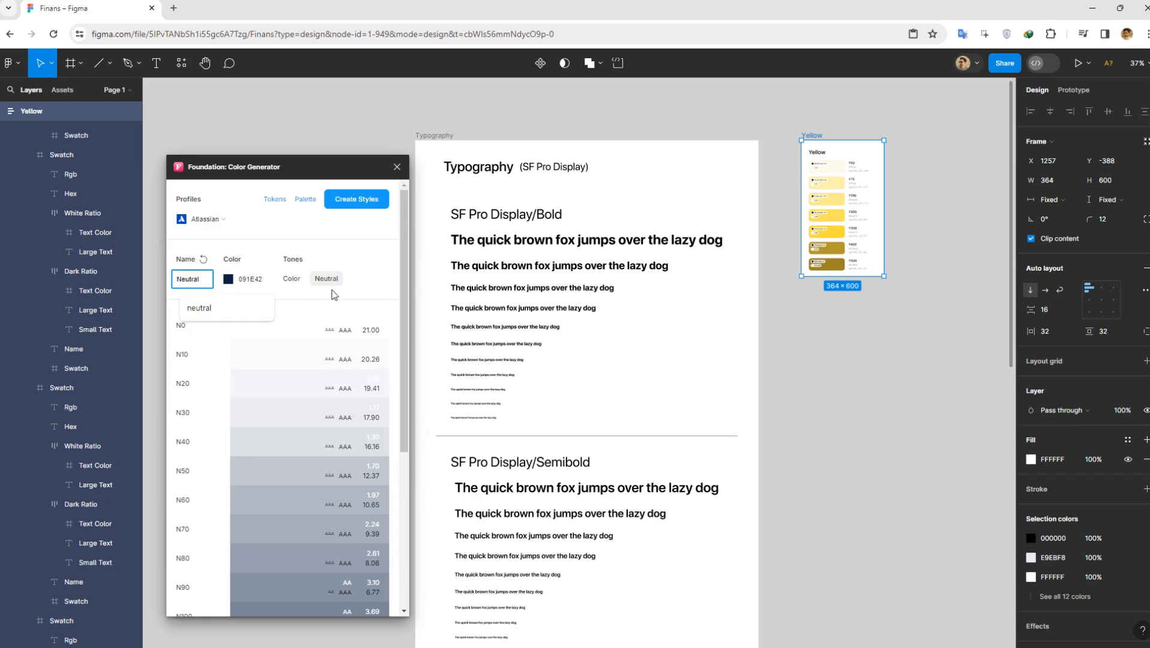
left_click(331, 292)
left_click(230, 279)
left_click_drag(115, 345, 16, 373)
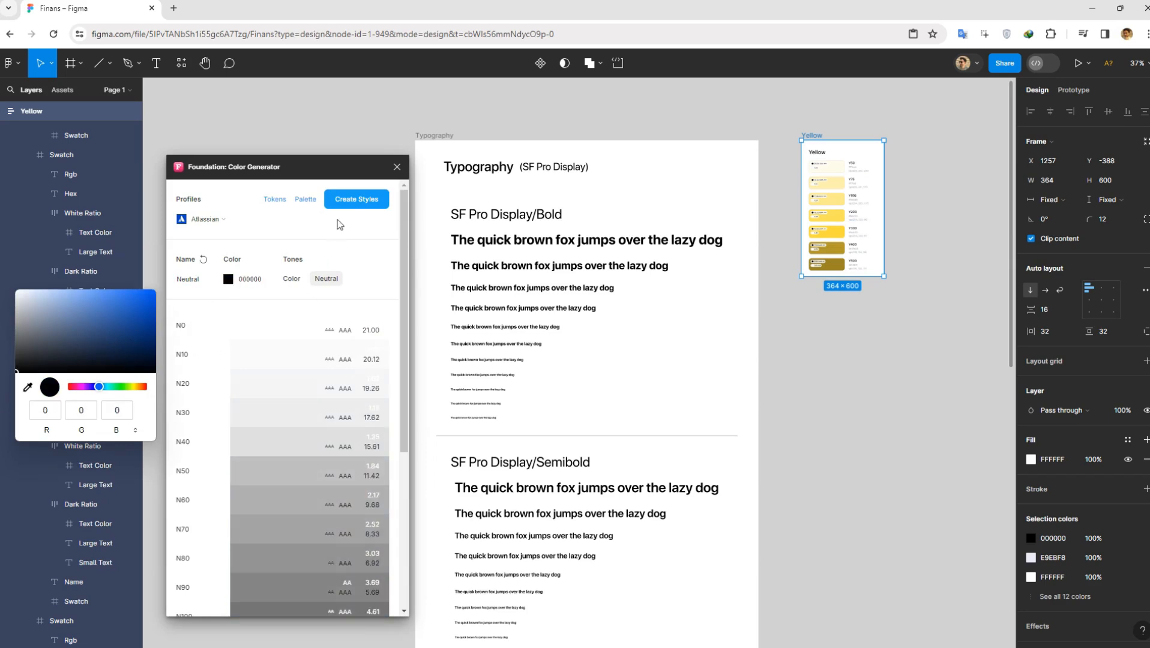
Generate the Neutral palette and its color styles, and place the palette beside the Yellow one at X 1682, Y -388
left_click(312, 203)
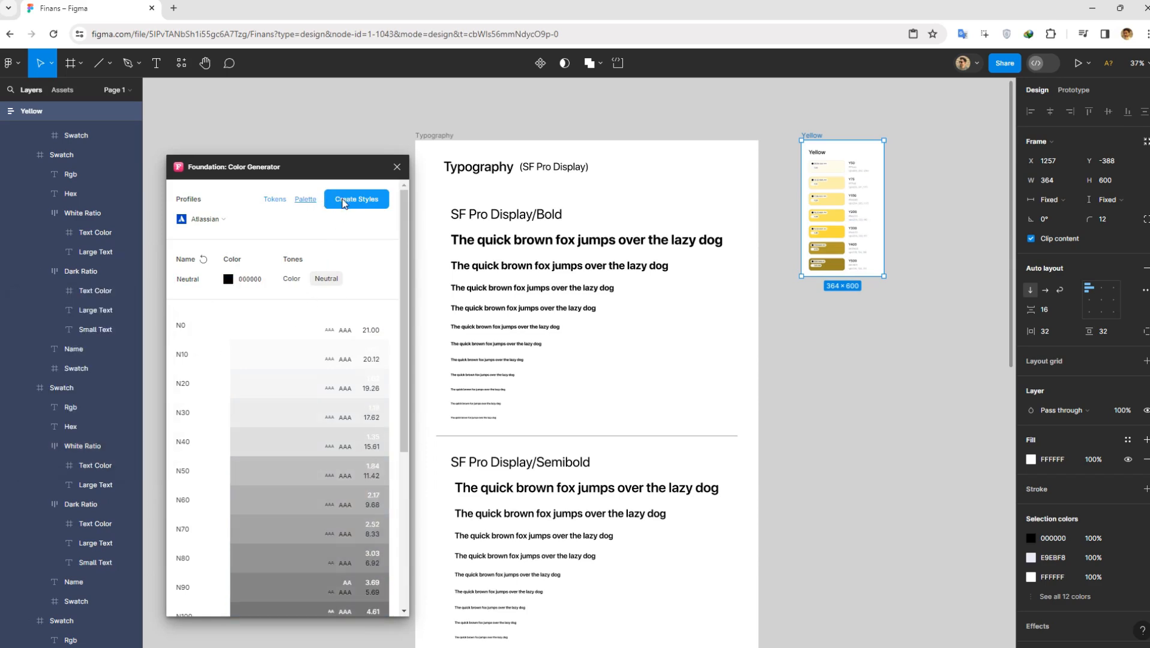
left_click(346, 201)
scroll(639, 290, "down", 2)
left_click_drag(640, 290, 591, 399)
left_click_drag(531, 240, 995, 133)
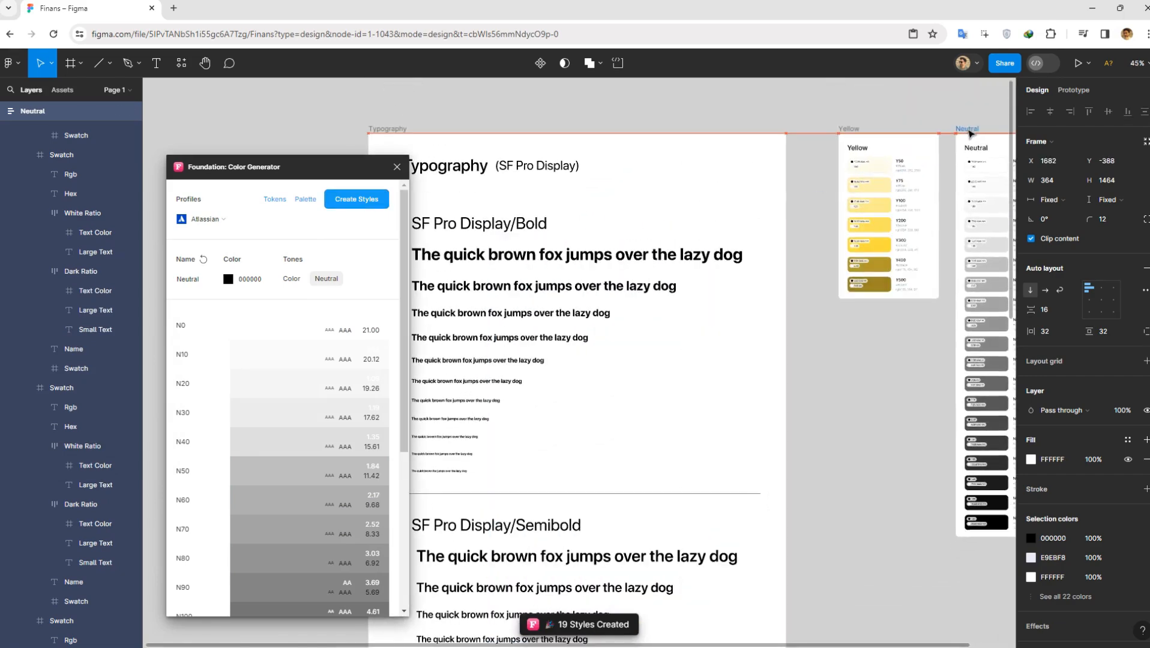
left_click(883, 123)
scroll(883, 123, "right", 6)
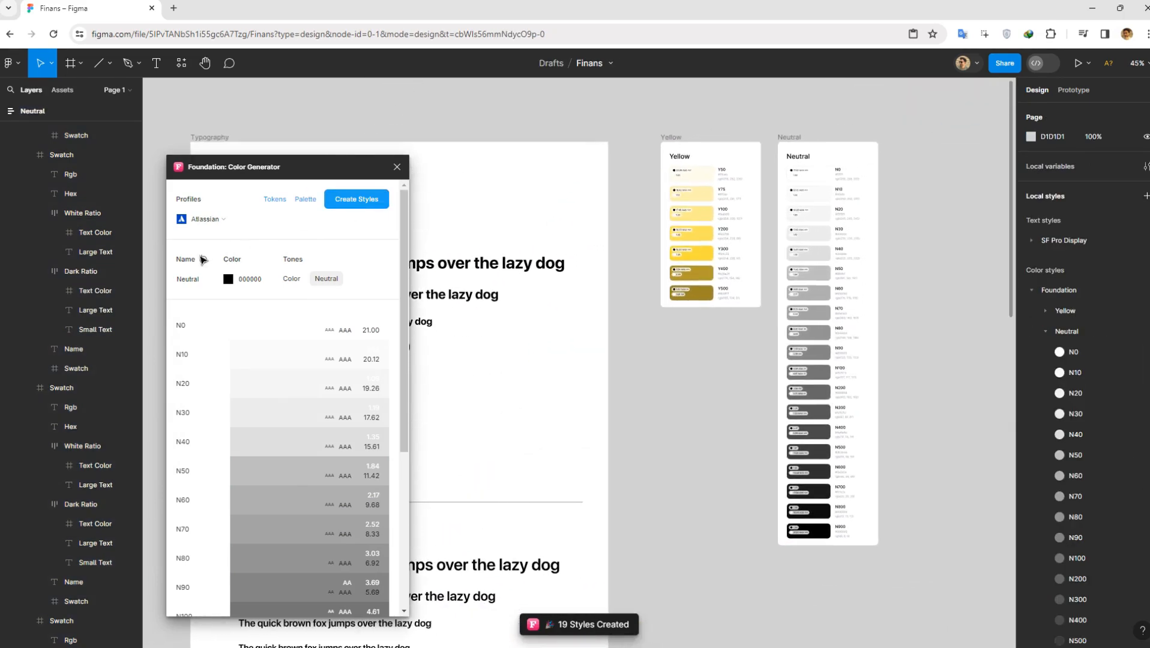
Name the palette "Green", switch back to Color tones and pick the green base color 3FE411
left_click(186, 278)
type("Gree")
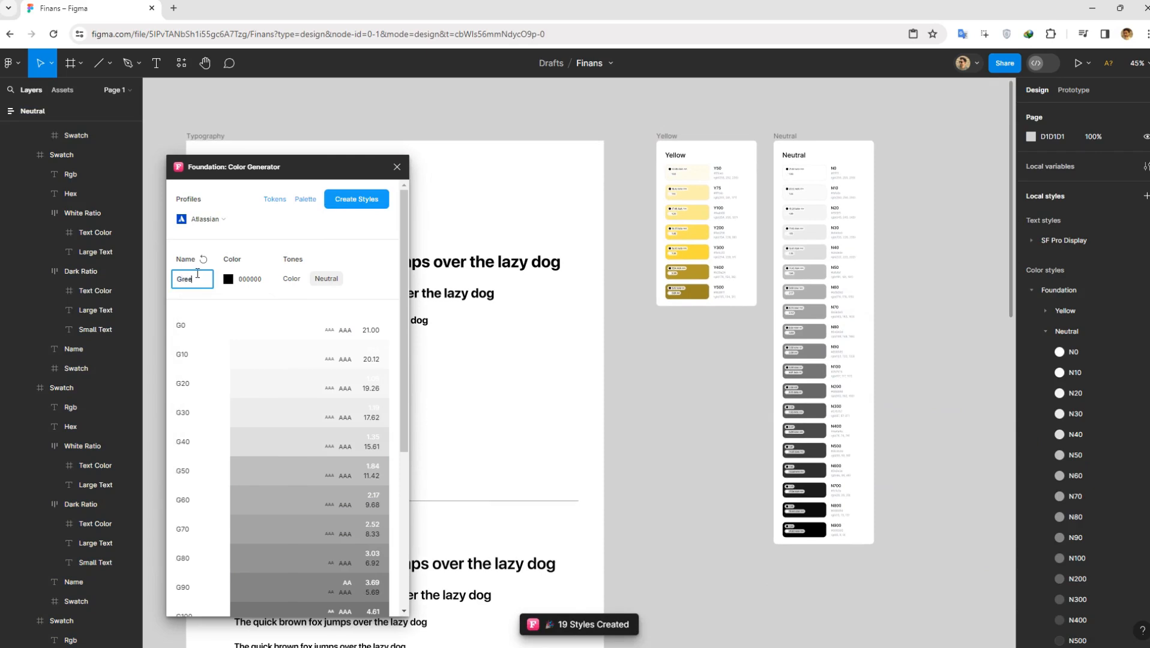
type("n")
left_click(289, 281)
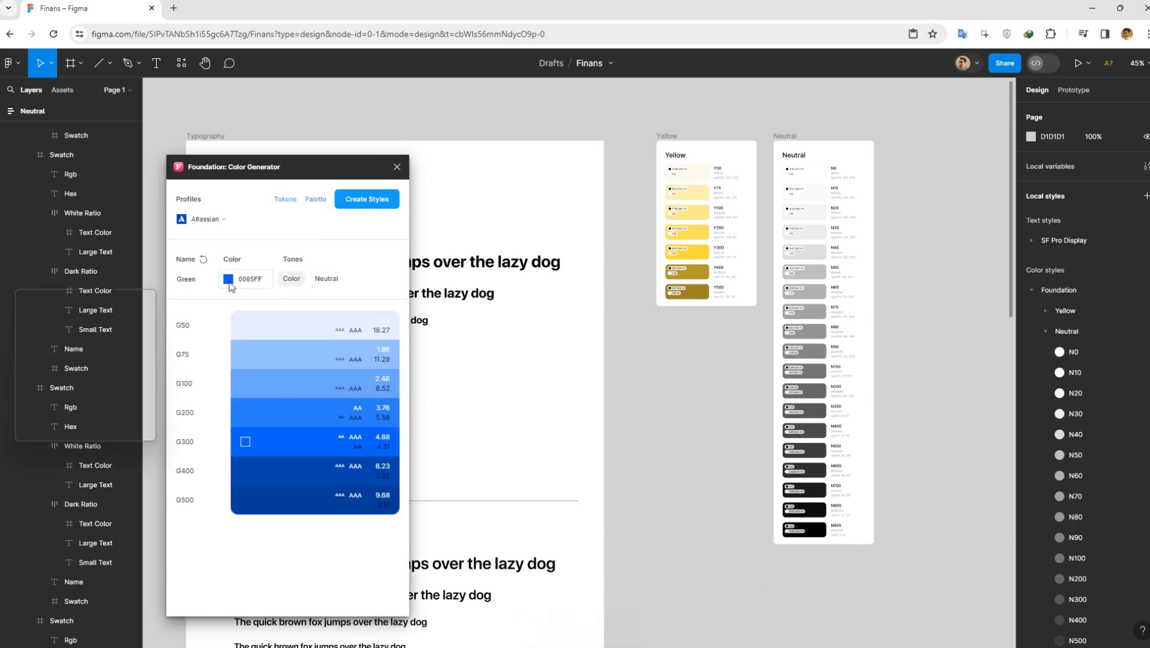
left_click(230, 283)
left_click_drag(102, 388, 123, 389)
left_click_drag(143, 305, 145, 300)
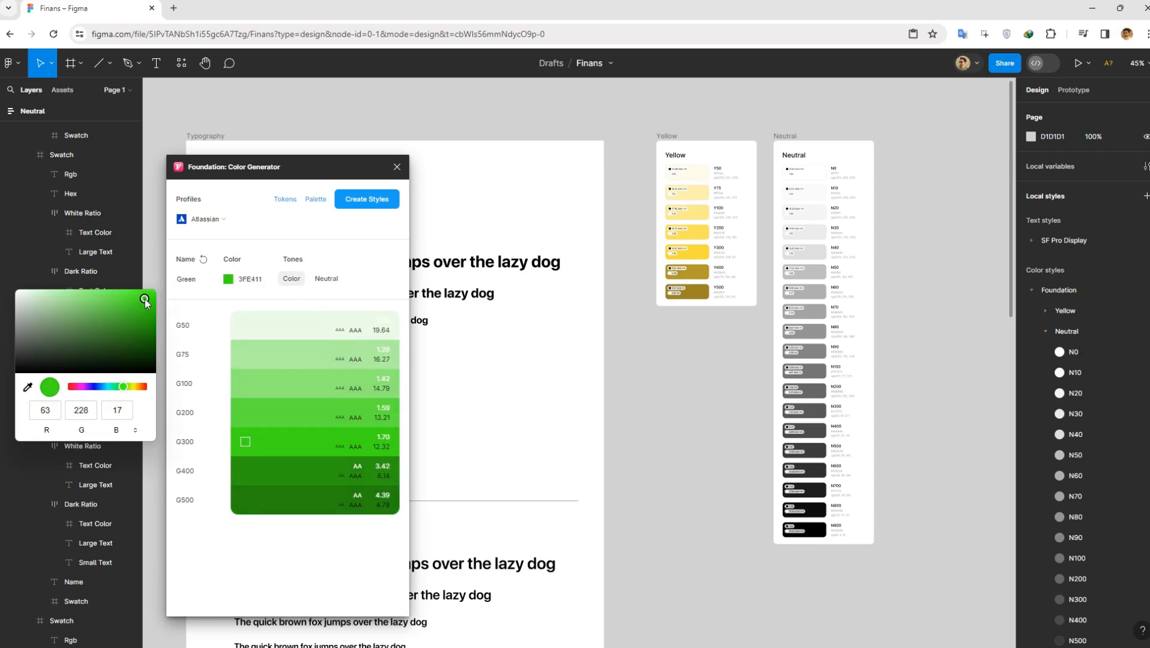
left_click(319, 204)
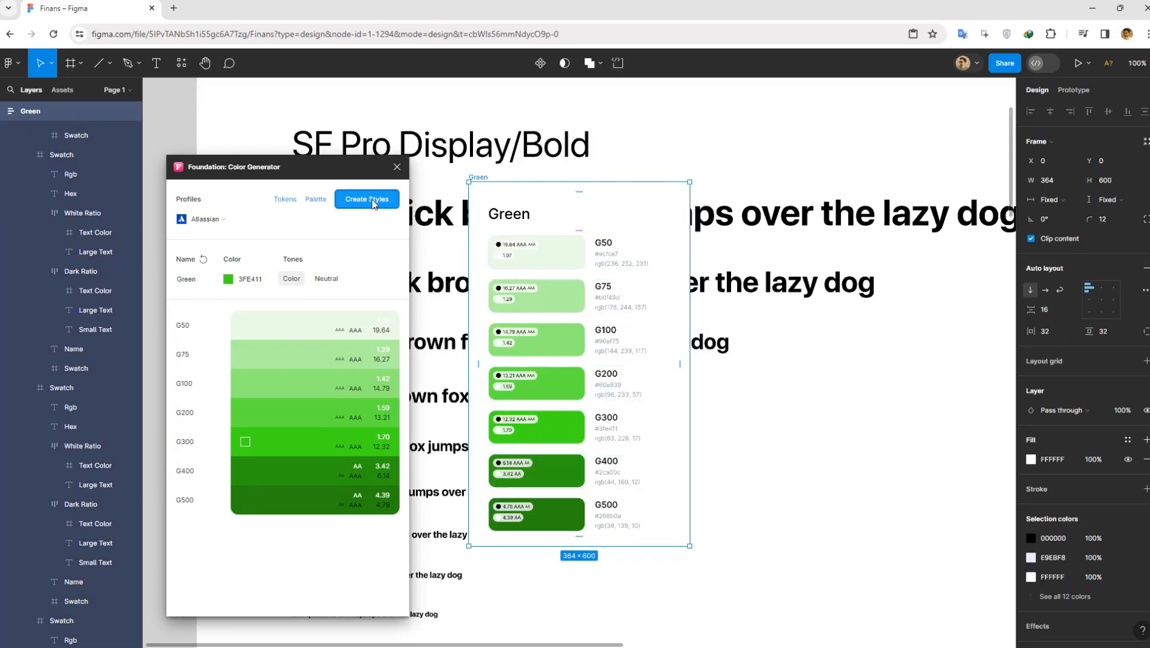
left_click(356, 203)
scroll(603, 356, "down", 3)
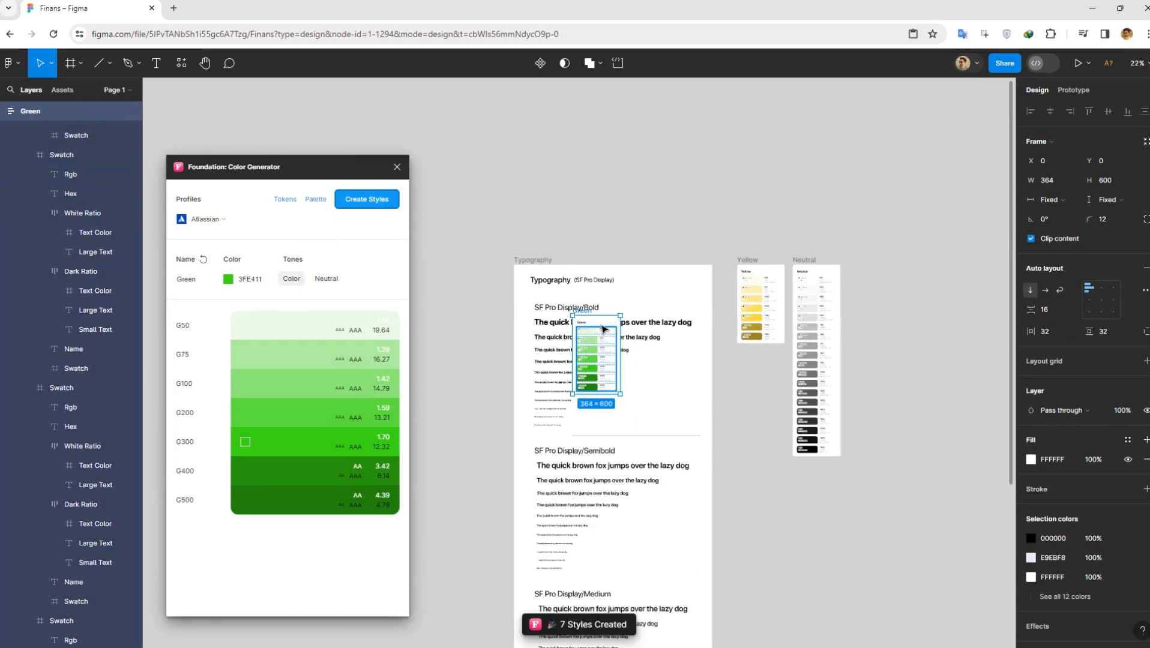
key("Delete")
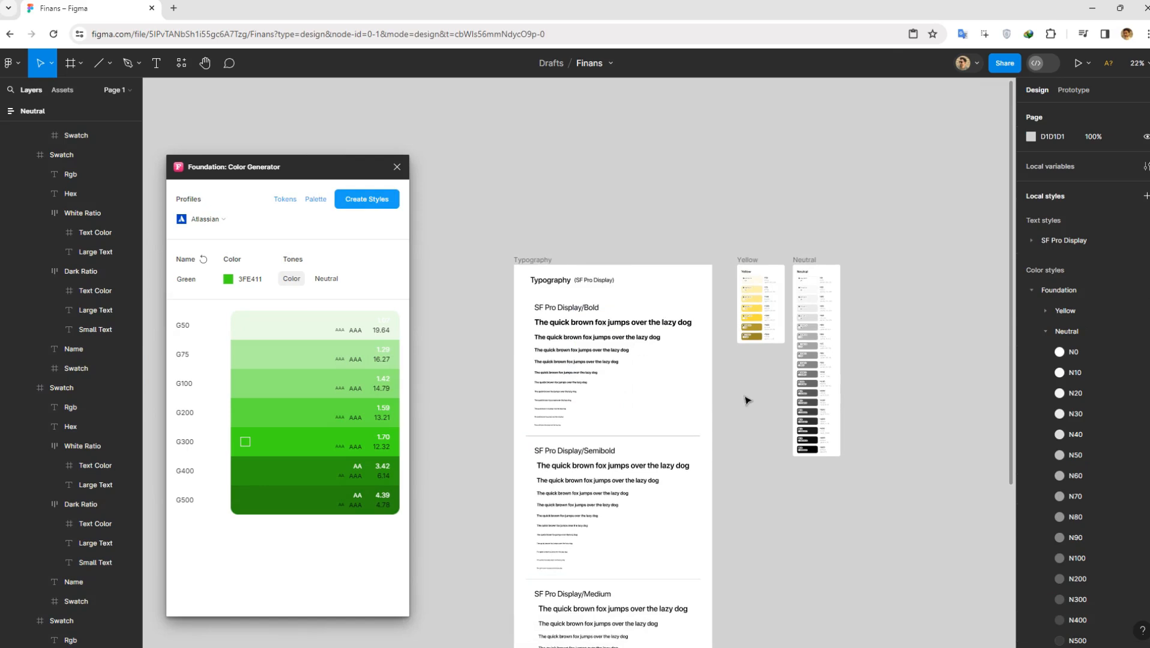
Create the Green color styles and palette, and place the palette beside the Neutral one at X 2107, Y -388
left_click(1046, 331)
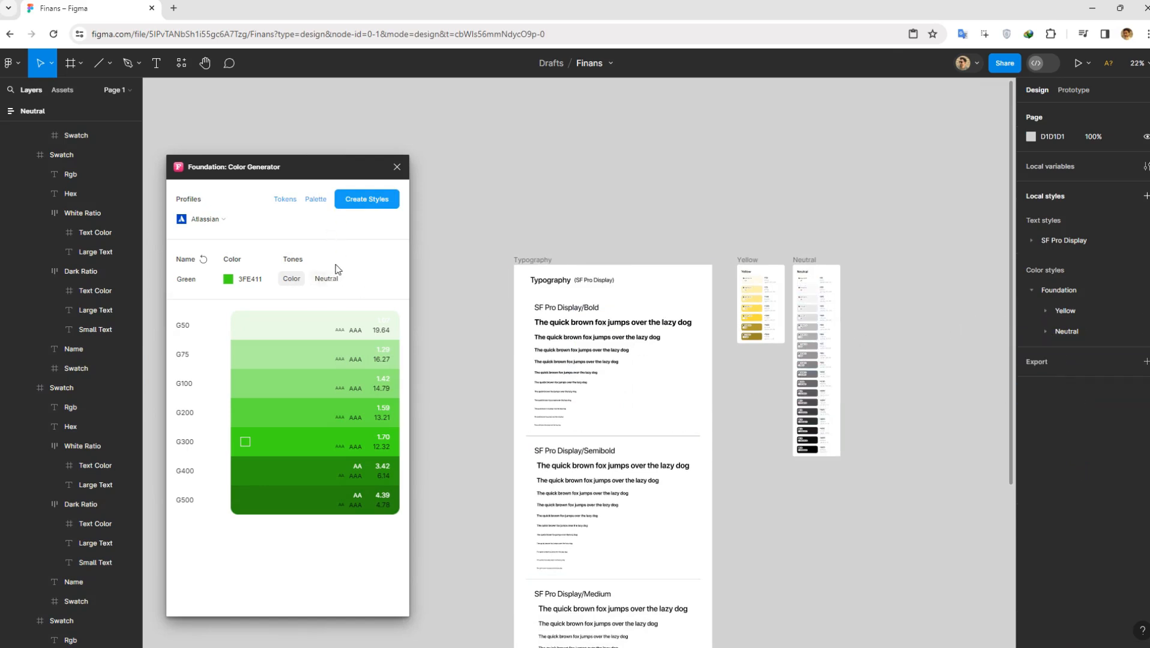
left_click(356, 201)
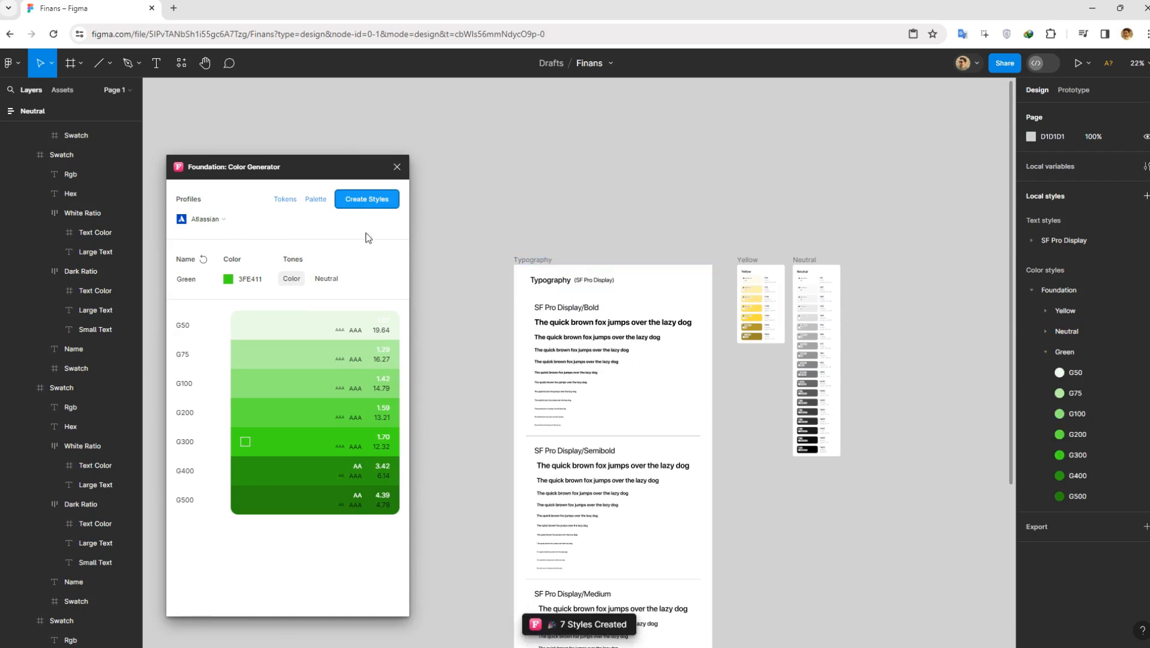
left_click(319, 207)
scroll(680, 363, "down", 5)
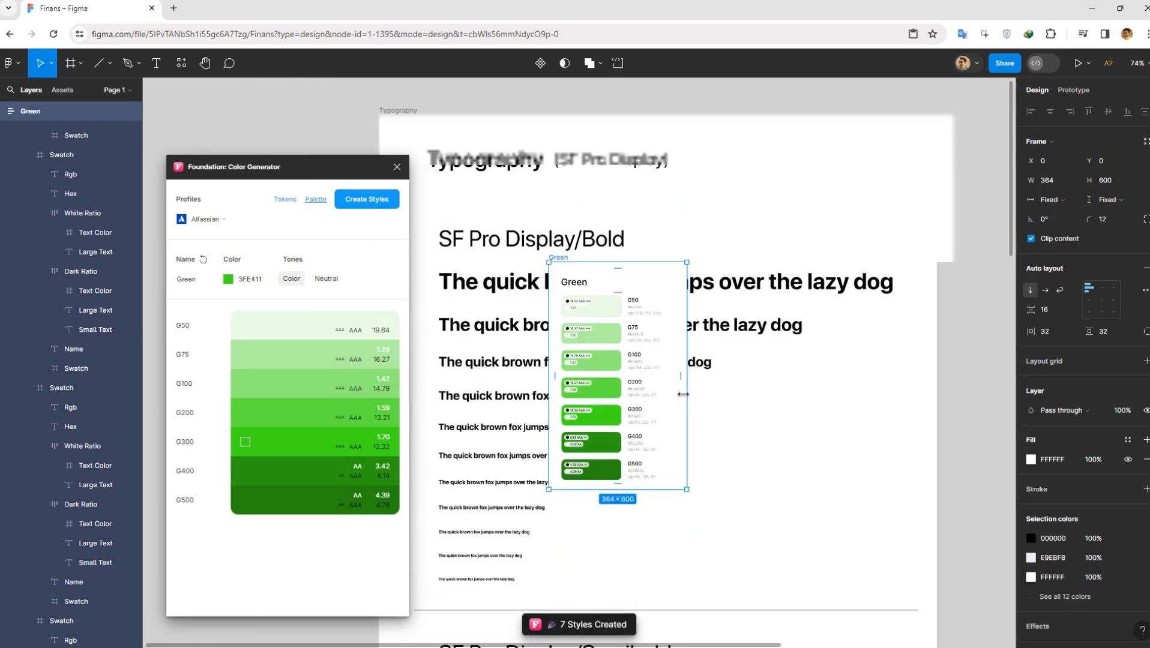
left_click_drag(678, 362, 897, 284)
left_click(780, 241)
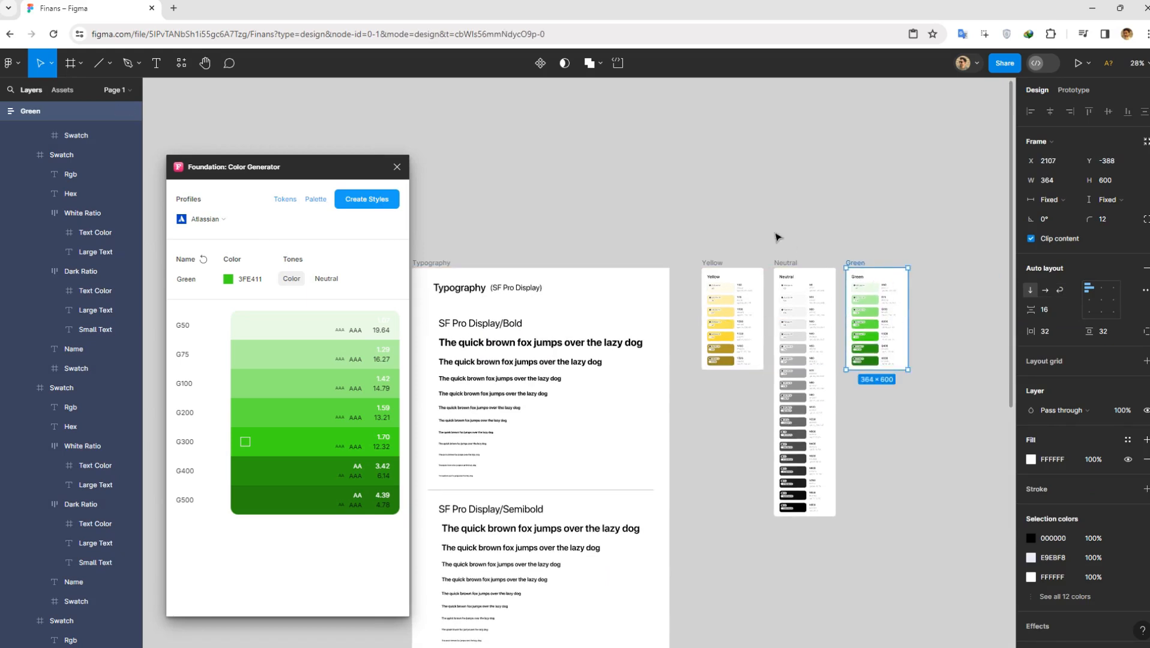
Name the palette "Red" and pick the red base color E41111
left_click(197, 281)
type("Red")
left_click(228, 280)
left_click_drag(123, 383, 148, 389)
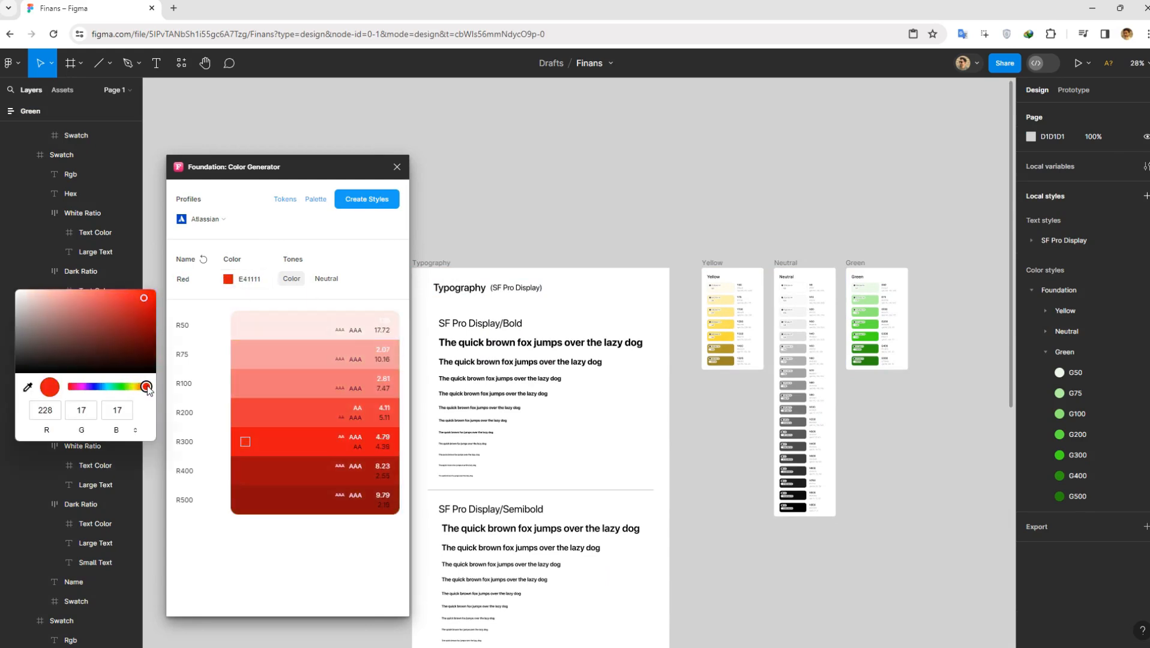
Create the Red color styles and palette, and place the palette beside the Green one
left_click(358, 203)
left_click(315, 199)
scroll(697, 379, "down", 2)
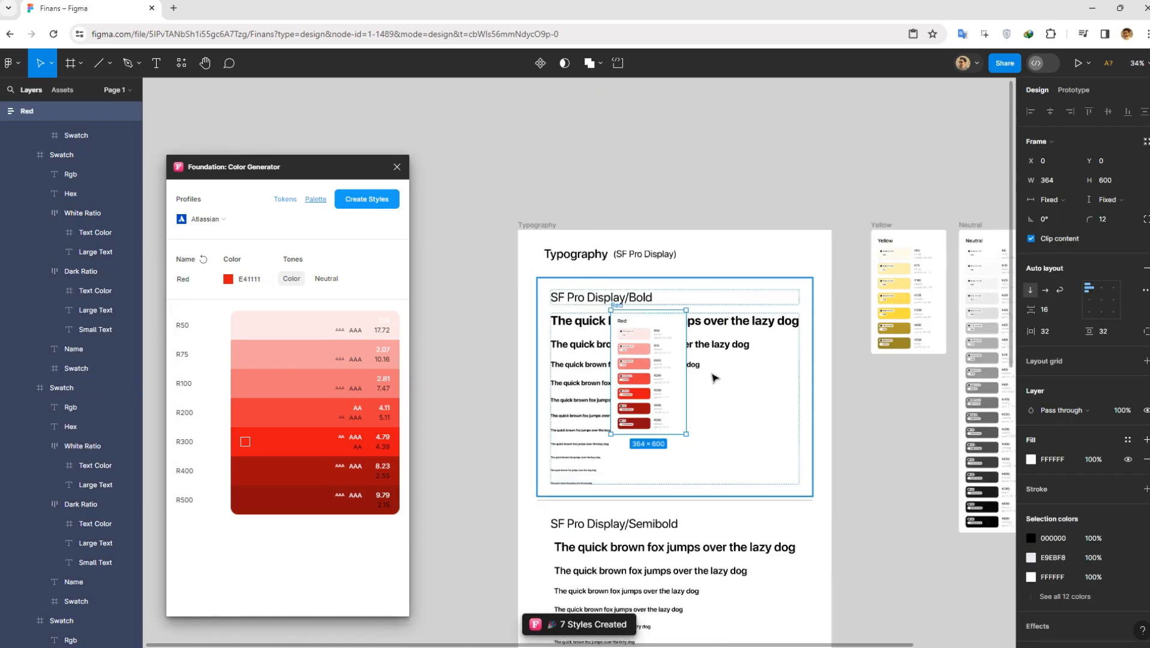
scroll(710, 378, "down", 2)
left_click_drag(692, 378, 883, 330)
left_click(728, 267)
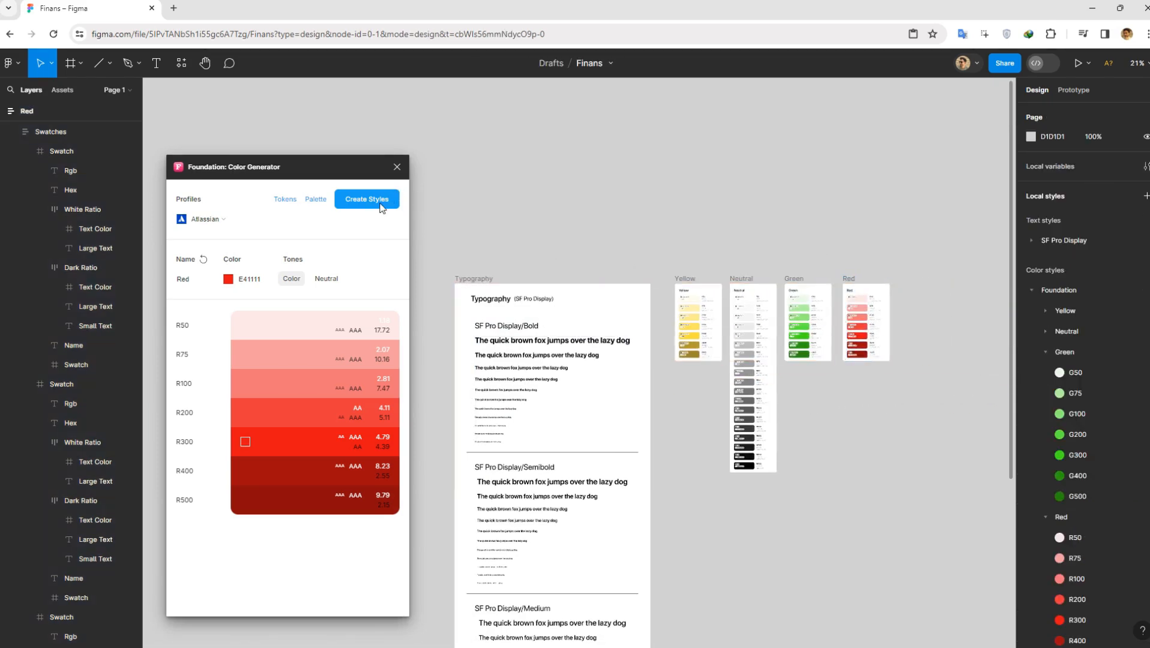
Name the palette "Secondary" and set its base color to purple 9271D9
left_click(201, 279)
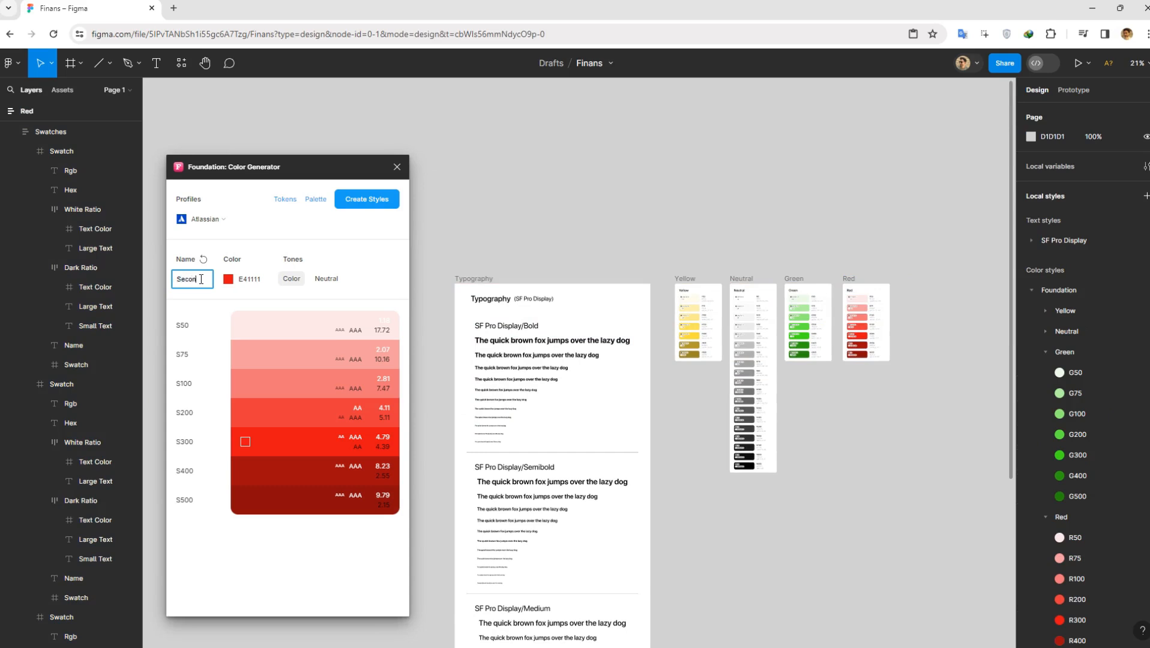
type("Secondary")
left_click(240, 279)
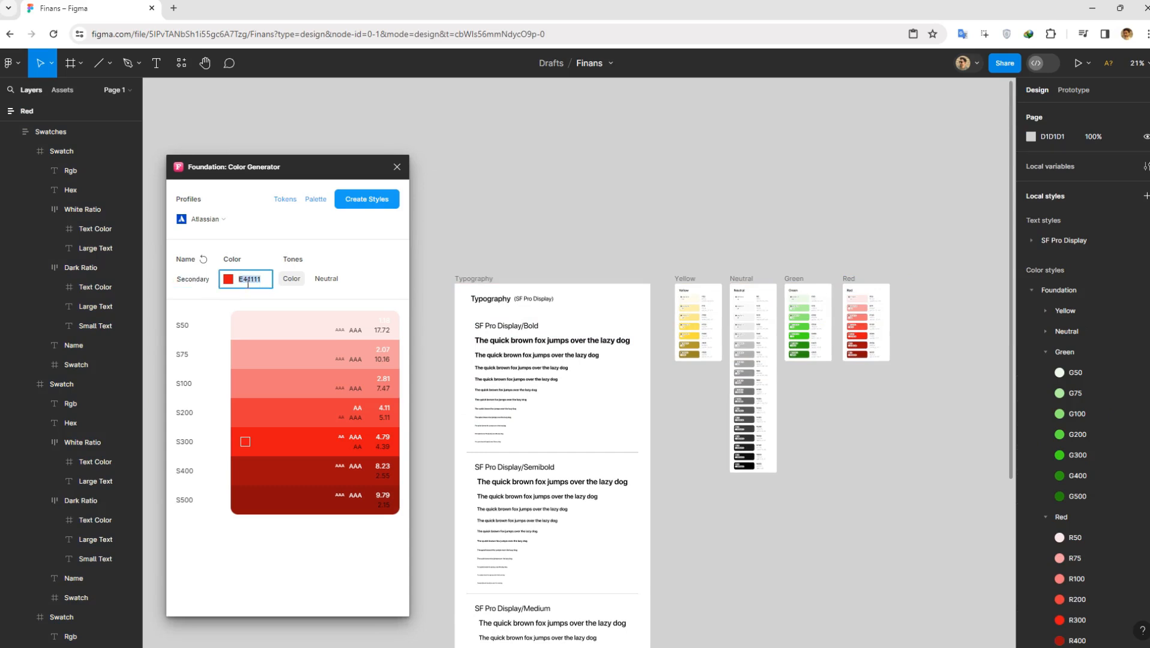
left_click(264, 294)
left_click(263, 285)
key("Return")
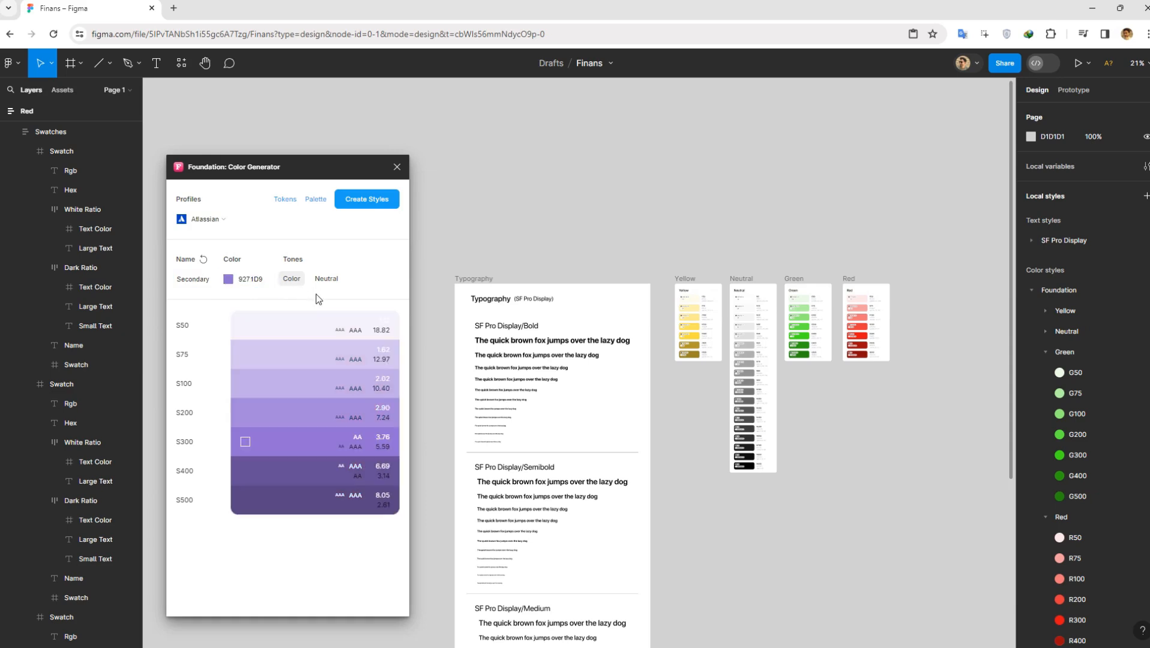
Create the Secondary color styles and palette, and place the palette beside the Red one
left_click(369, 205)
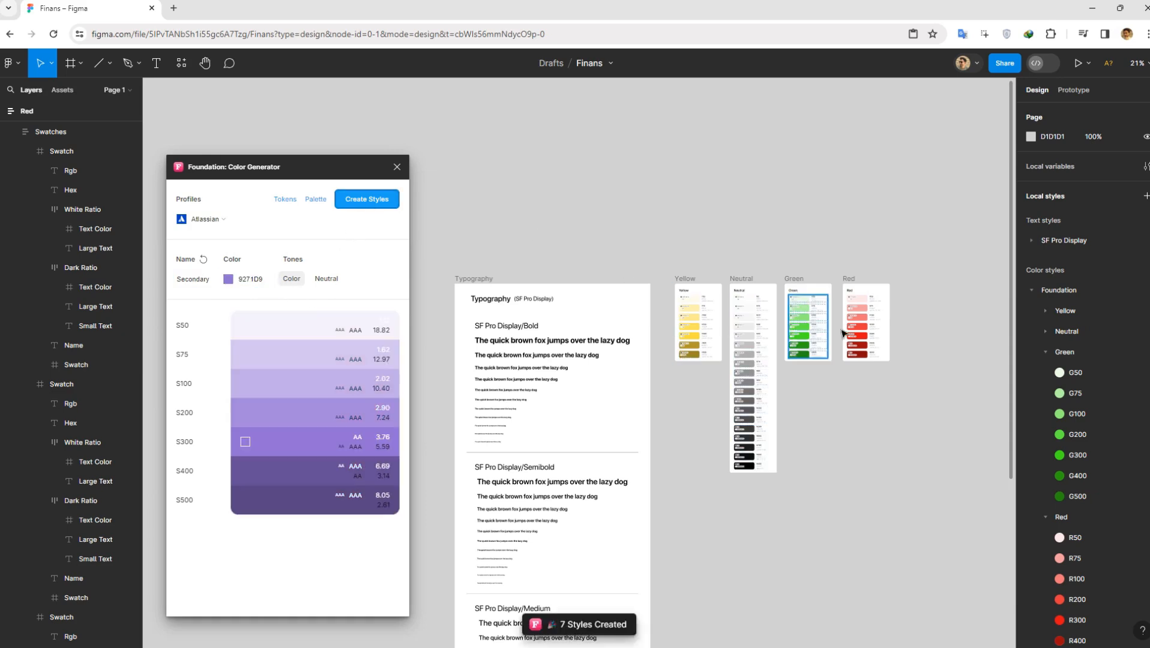
left_click(315, 200)
scroll(625, 336, "down", 5)
left_click_drag(625, 336, 886, 246)
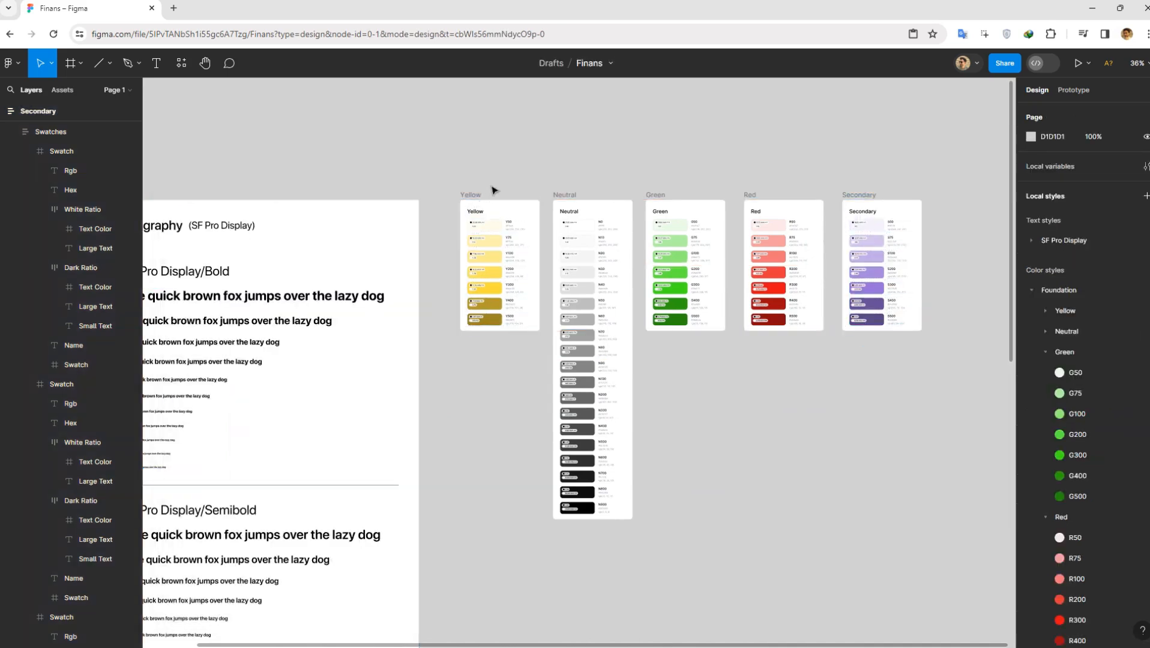
Duplicate the Typography header bar from the specimen frame to the area above the color palettes
left_click_drag(493, 188, 530, 235)
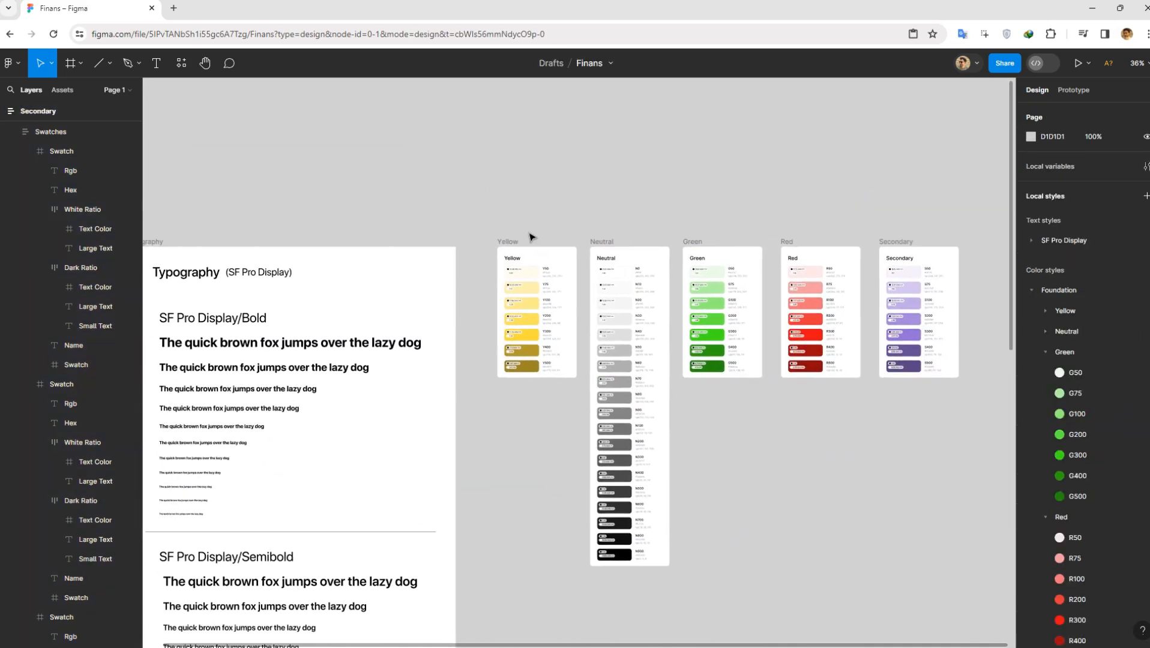
scroll(532, 234, "down", 3)
left_click(520, 254)
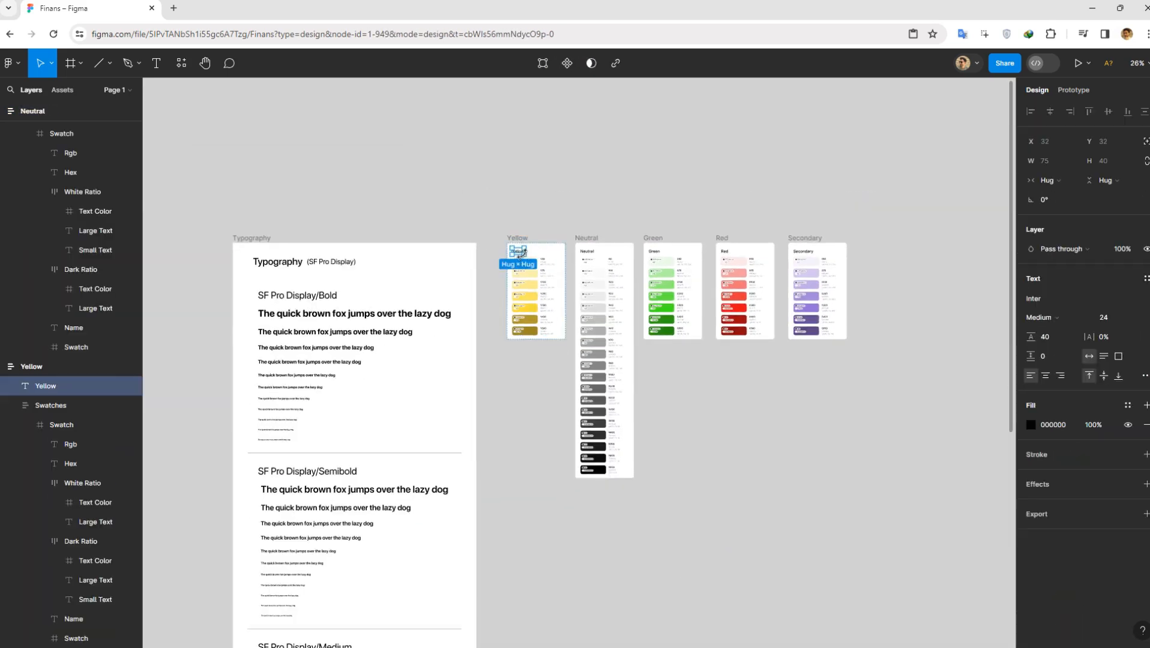
left_click_drag(336, 264, 644, 199, "alt")
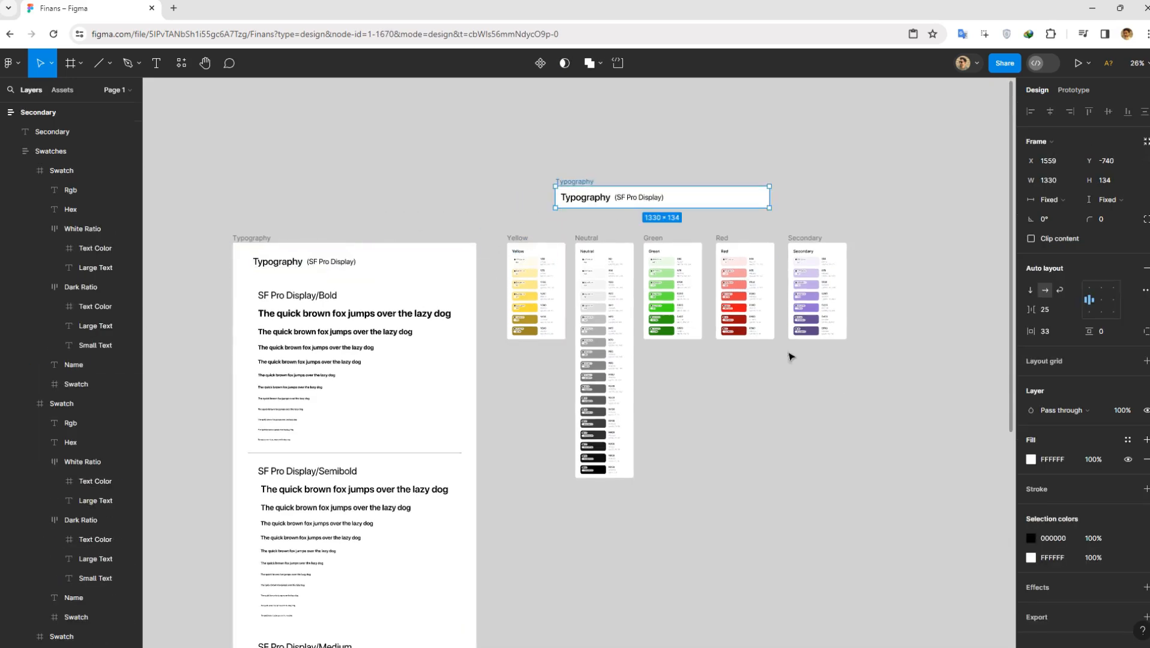
Shift the five palettes down, align the copied header above them at X 1389, Y -388, and widen it to 2114
left_click(930, 544)
left_click_drag(928, 540, 508, 233)
left_click_drag(552, 337, 569, 355)
left_click_drag(585, 189, 560, 242)
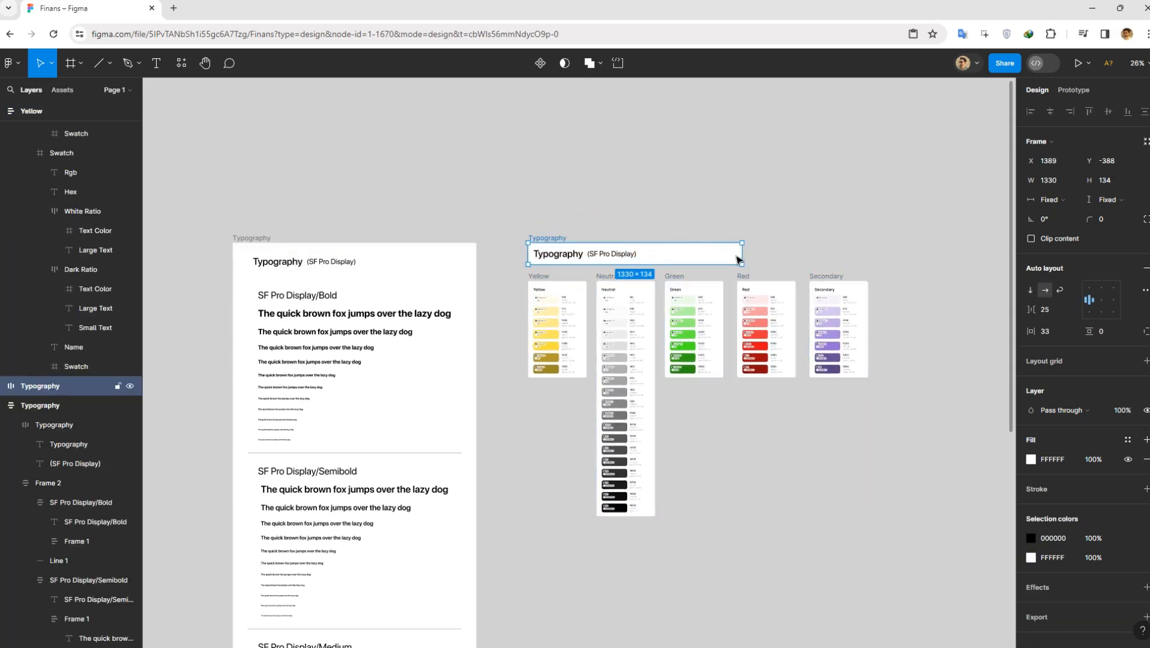
left_click_drag(769, 260, 868, 260)
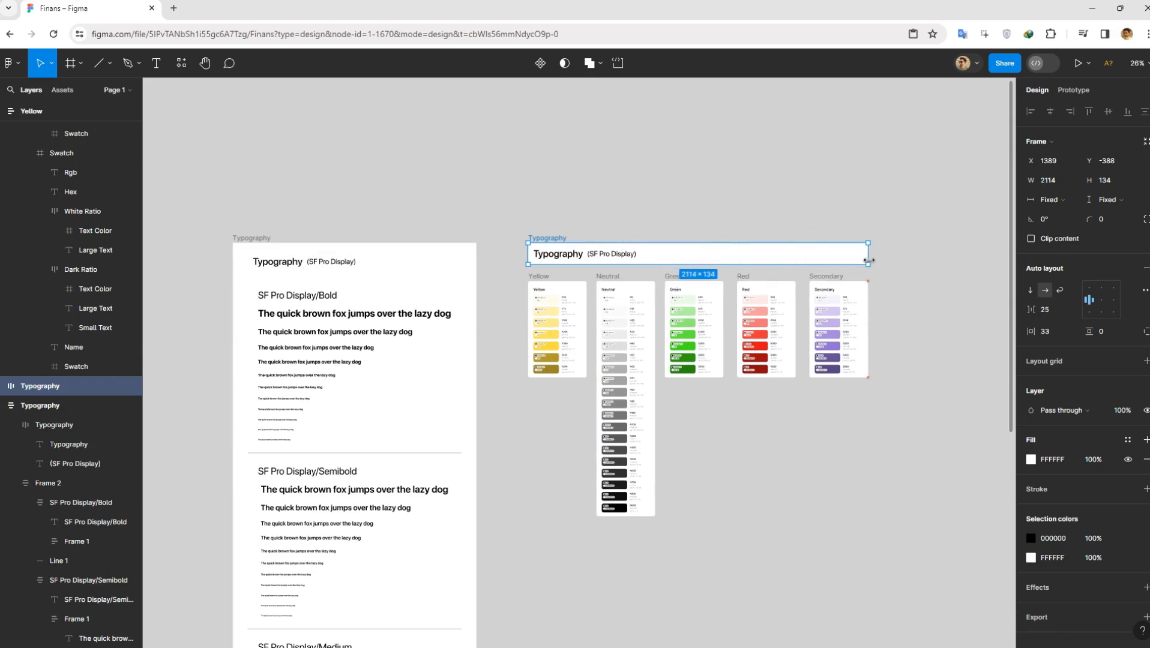
Change the copied header's title to "Colors" and set the opacity of its "(SF Pro Display)" text to 0%
double_click(572, 253)
type("Colo")
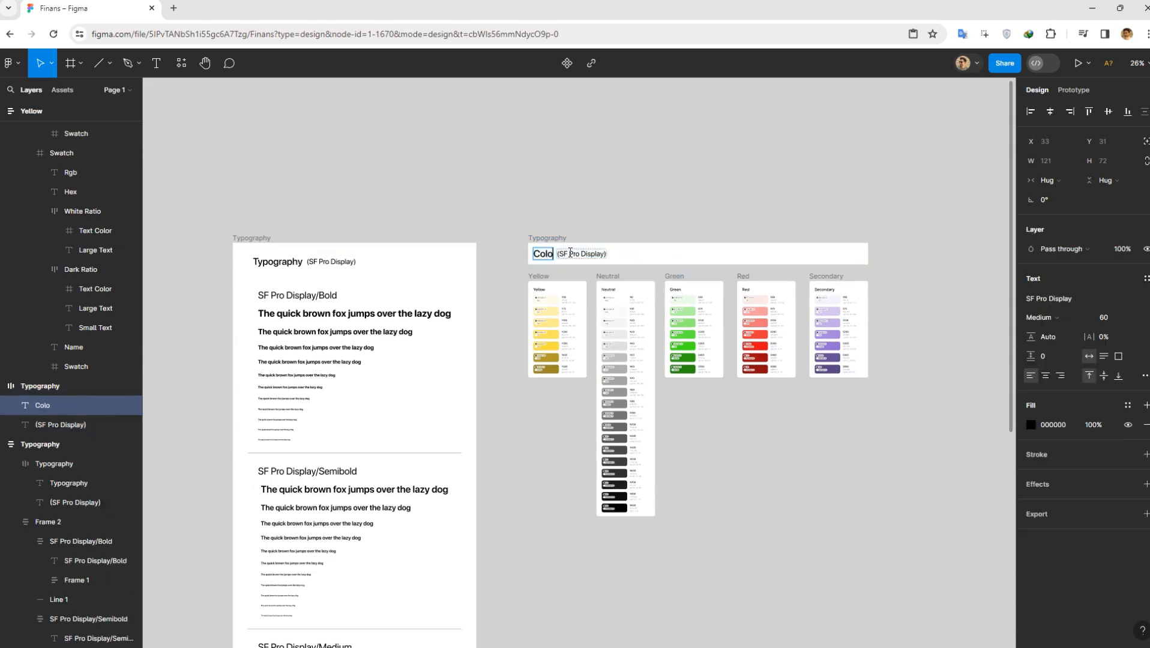
type("rs")
left_click(579, 253)
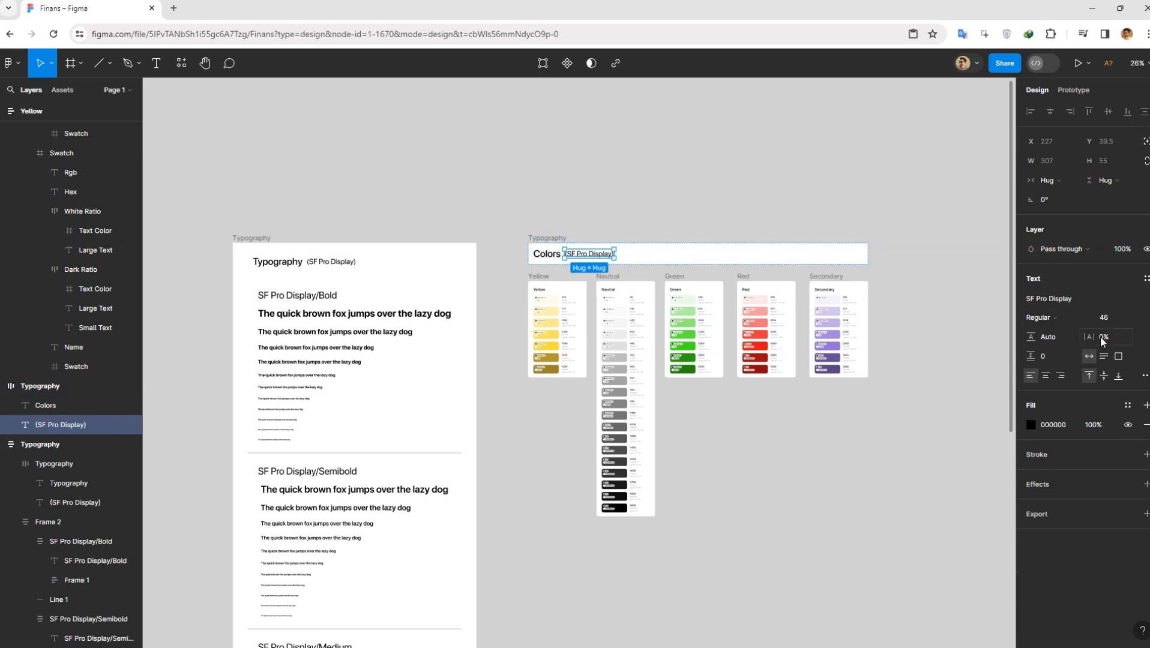
type("0")
left_click(783, 228)
Check the Secondary palette's corner radius and set the Typography specimen frame's corner radius to 12
left_click(865, 252)
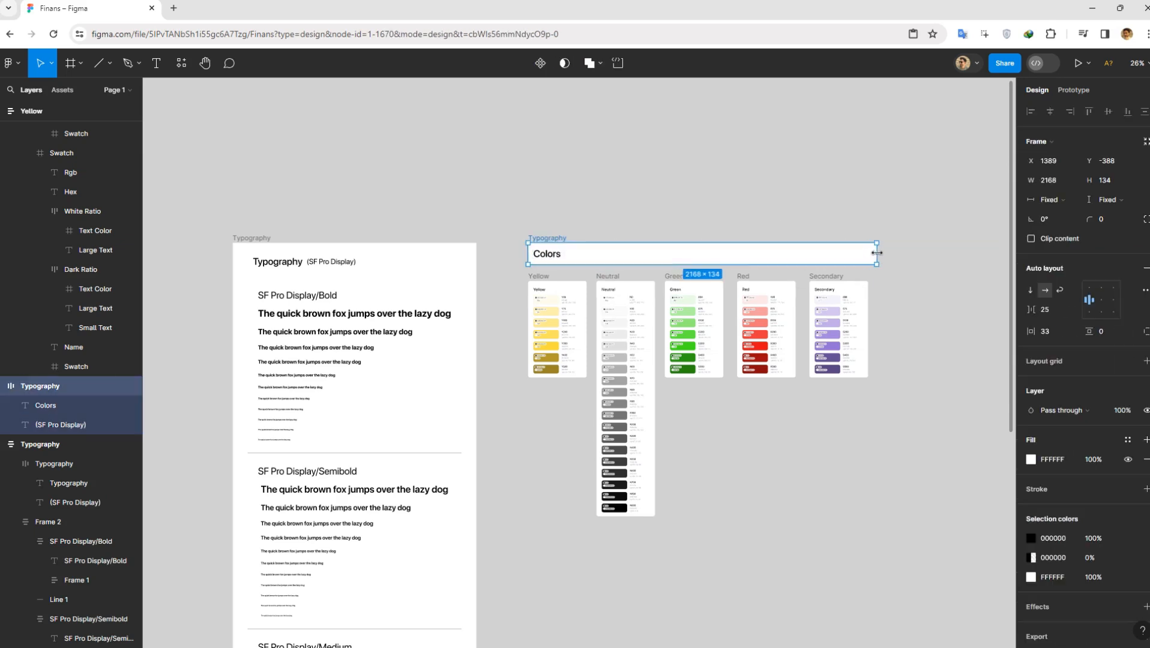
left_click(852, 278)
left_click(842, 277)
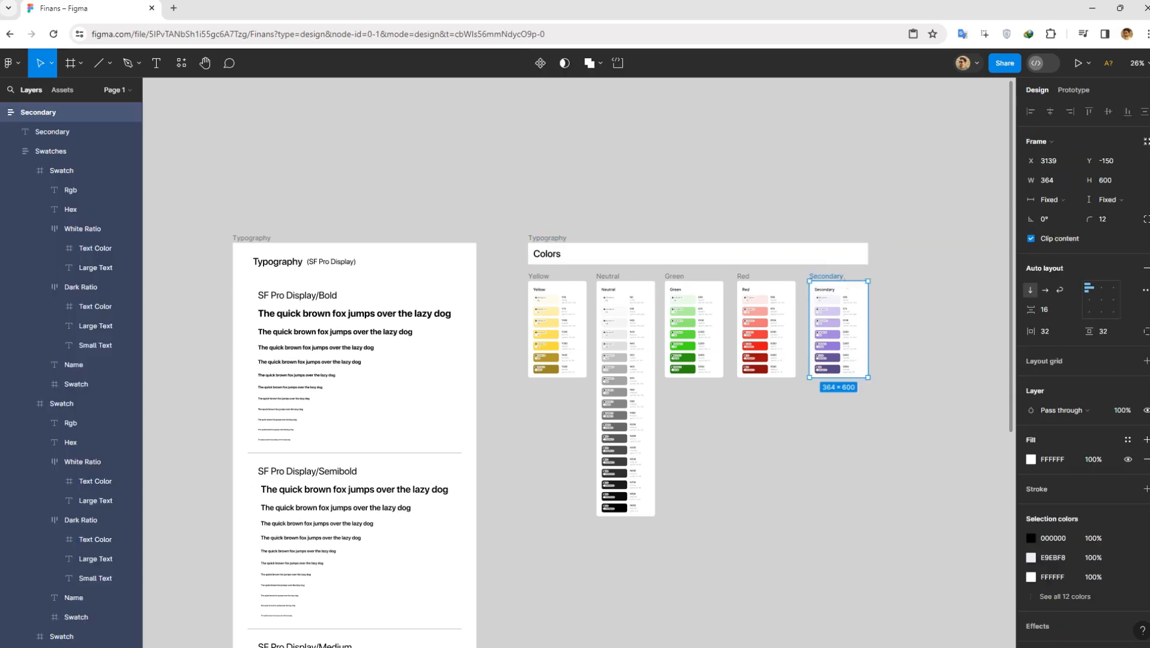
left_click(569, 239)
left_click(569, 238)
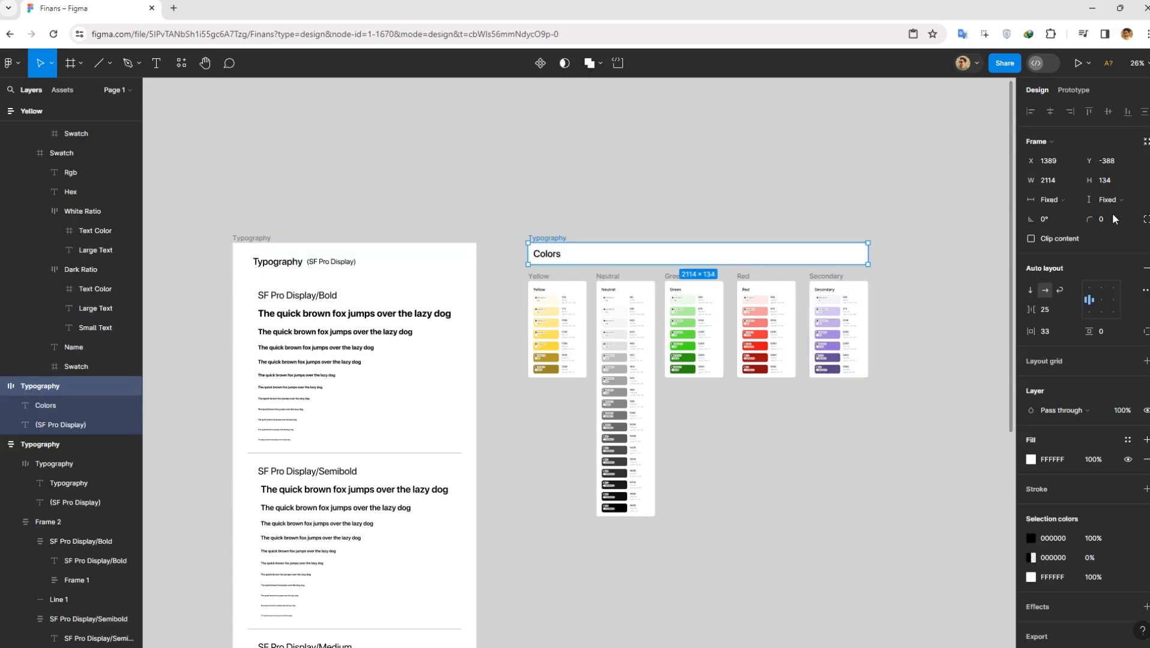
left_click(696, 208)
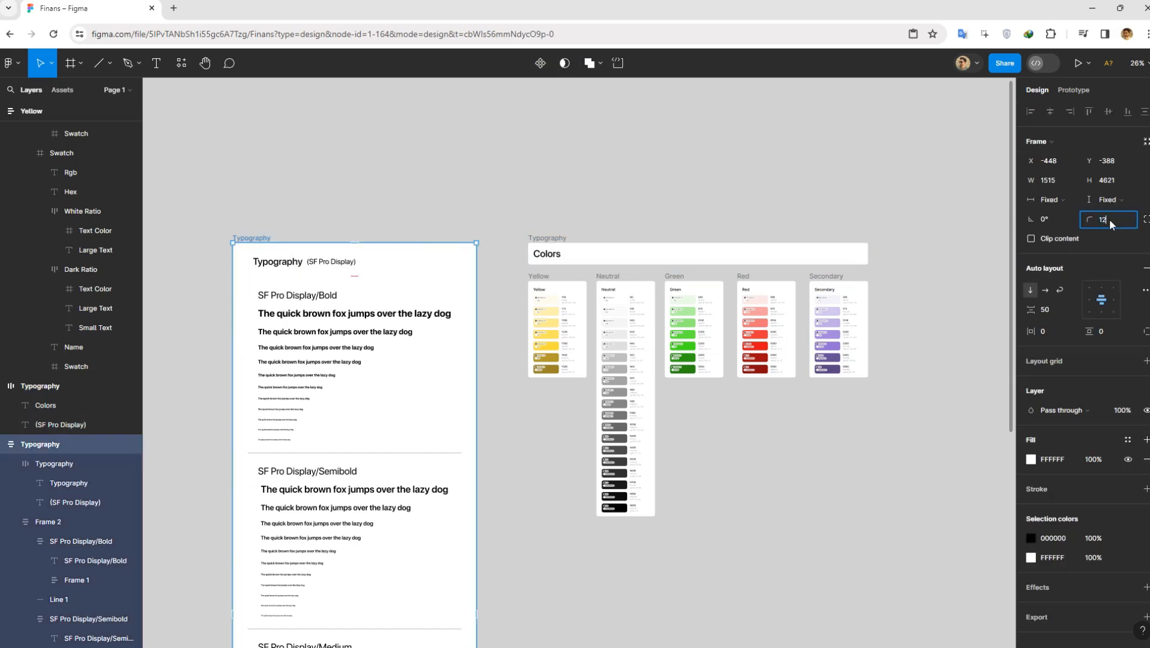
left_click(913, 222)
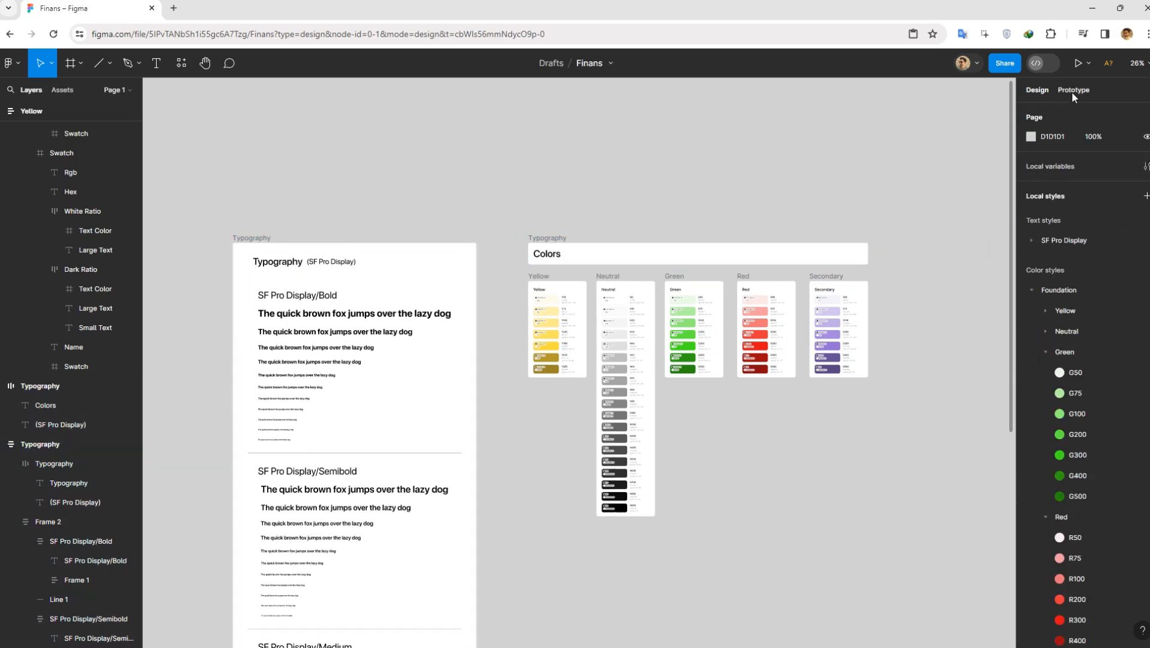
Open the local variables and create a number variable named 2 with the value 2
left_click(1146, 168)
left_click(860, 277)
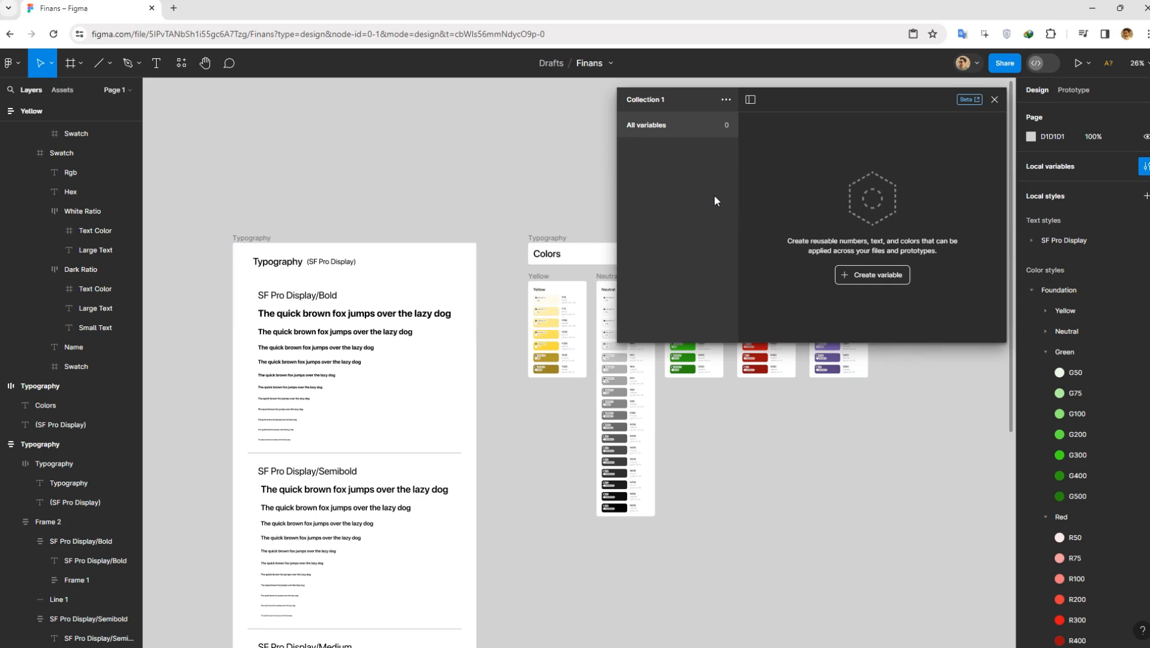
left_click(875, 274)
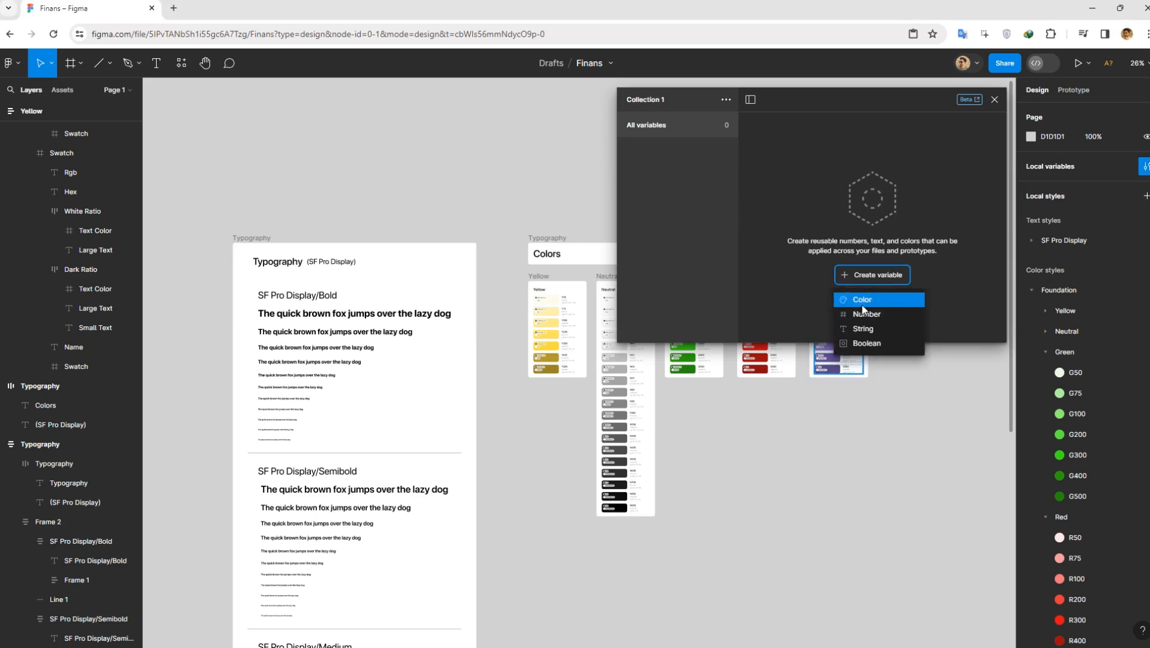
left_click(867, 313)
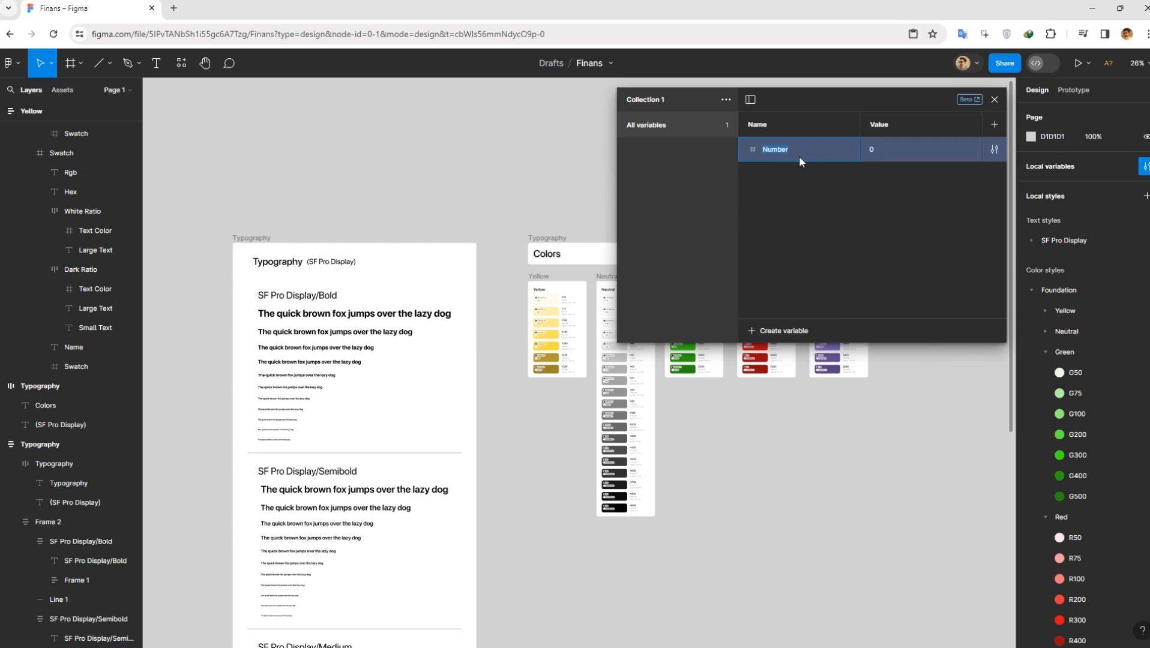
type("1")
key("BackSpace")
type("2")
left_click(875, 156)
type("2")
key("Return")
Add a number variable named 4 with the value 4 to the collection
left_click(799, 331)
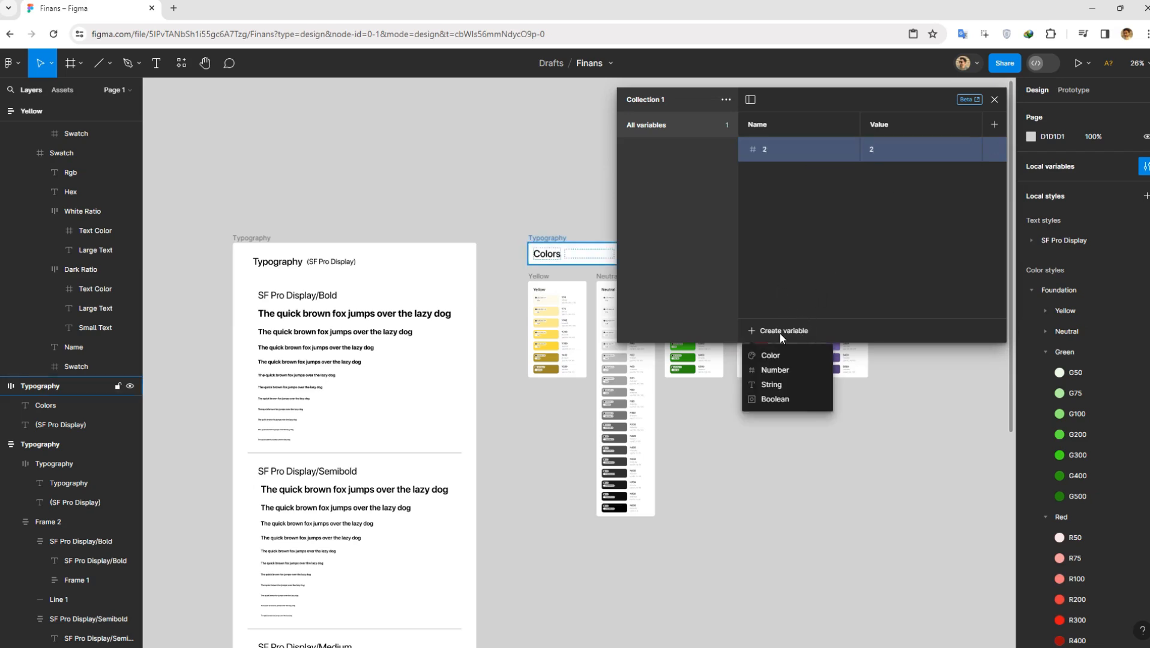
left_click(778, 373)
type("4")
left_click(877, 176)
type("4")
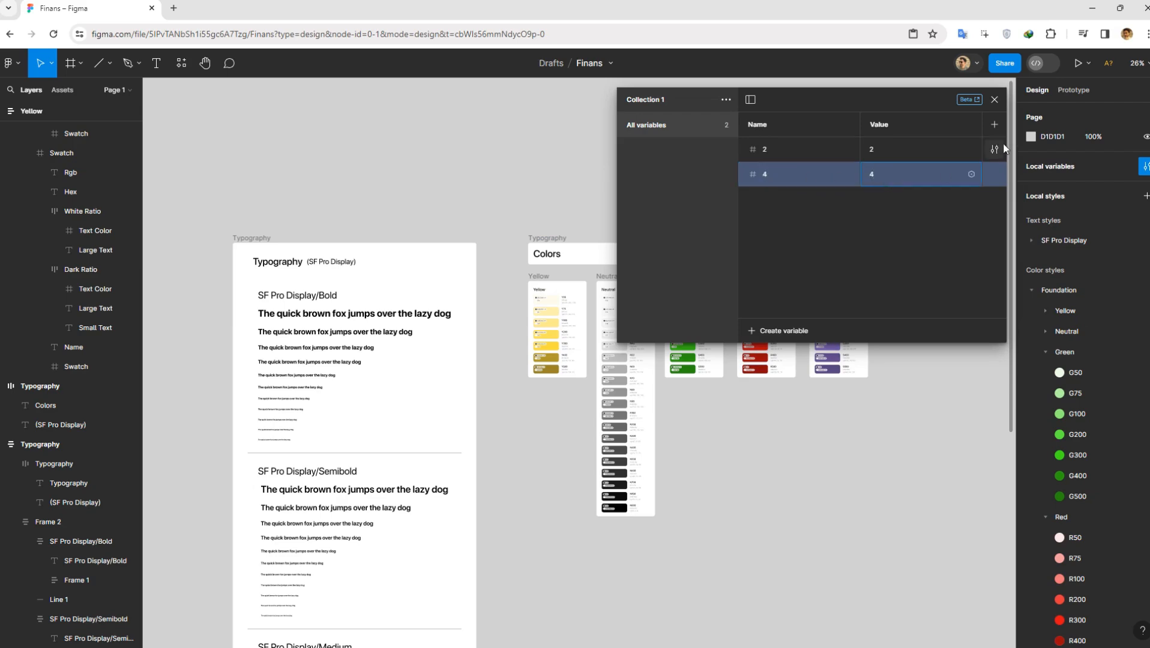
left_click(995, 127)
left_click(683, 312)
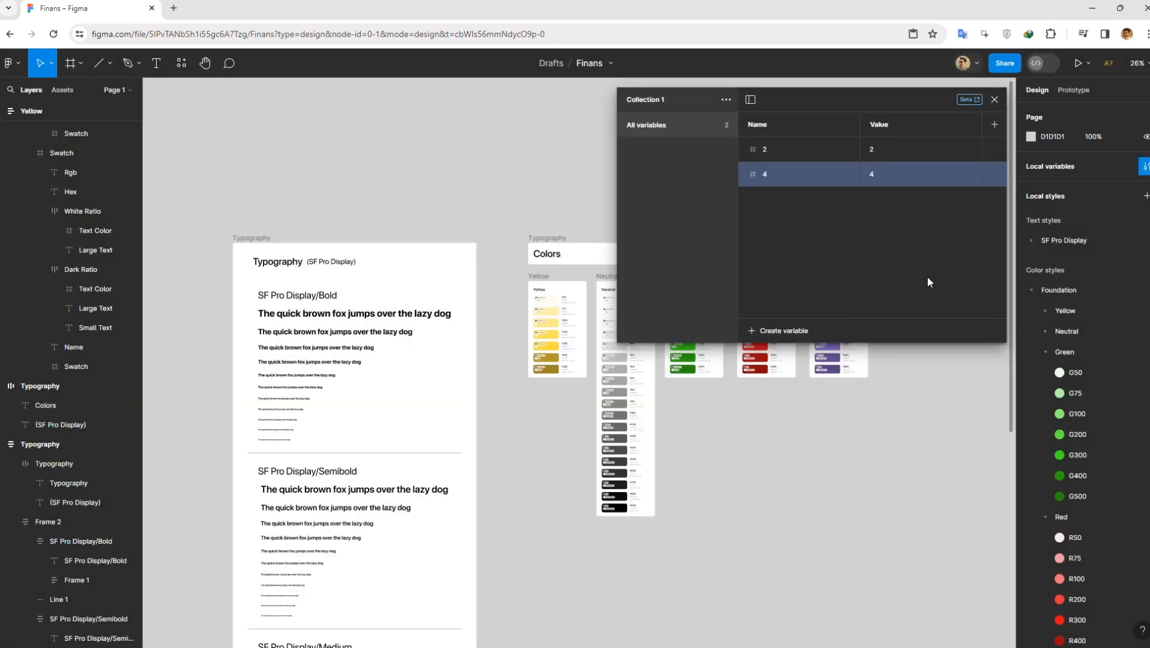
Add a number variable named 6 with the value 6 to the collection
left_click(785, 330)
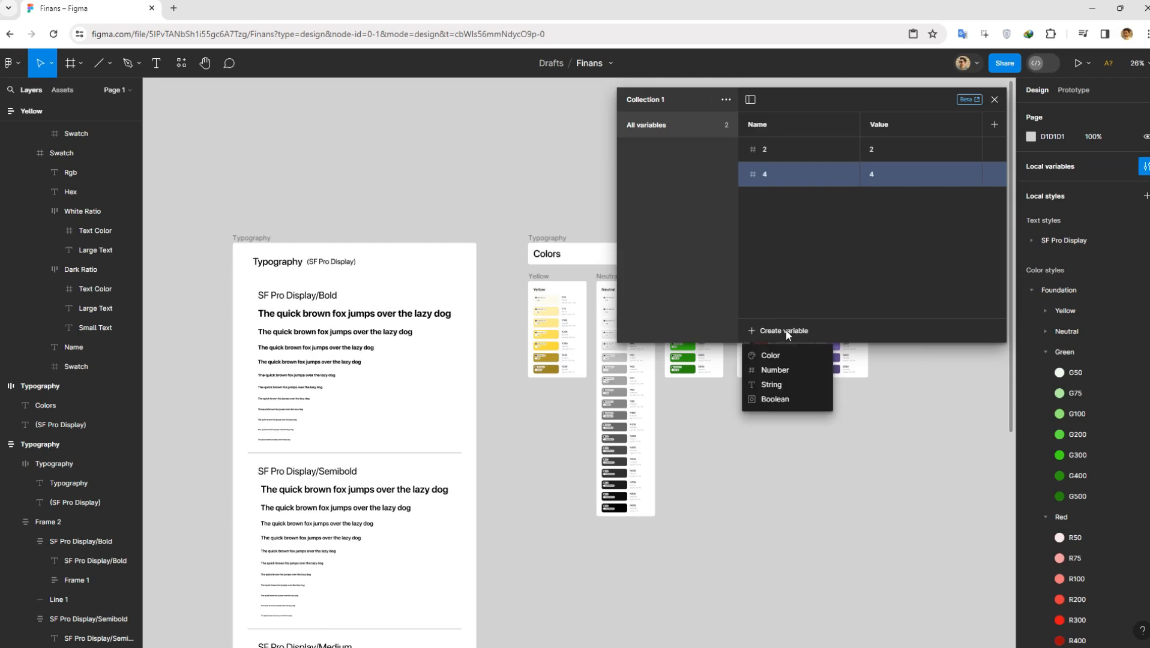
left_click(774, 368)
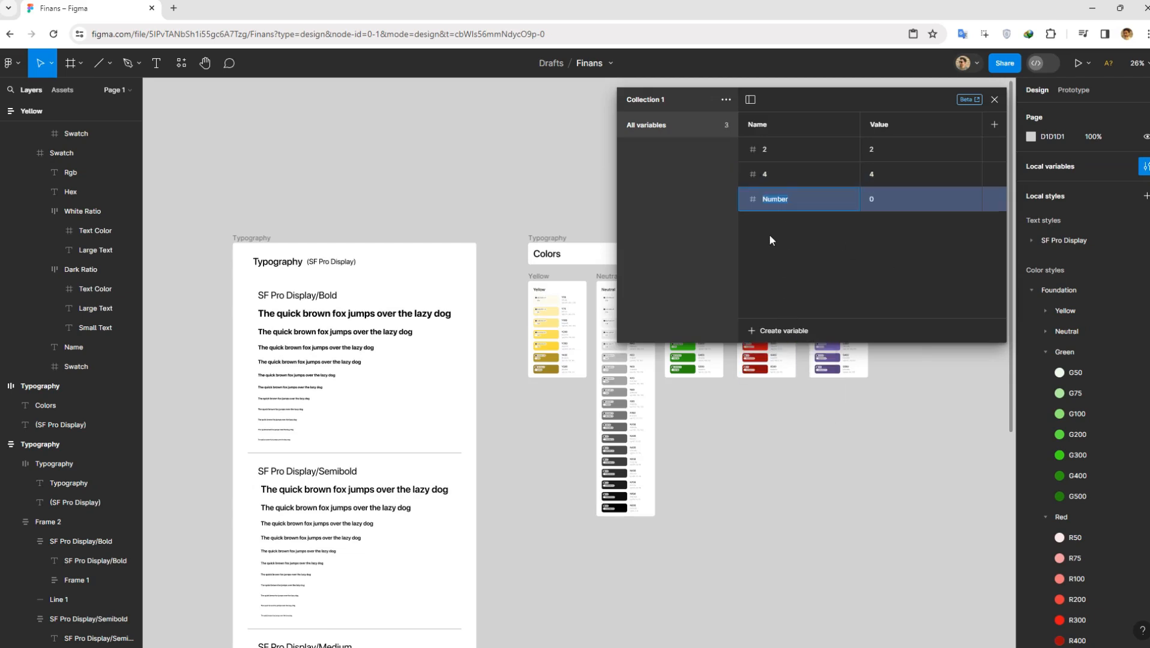
type("6")
left_click(882, 201)
type("6")
key("Return")
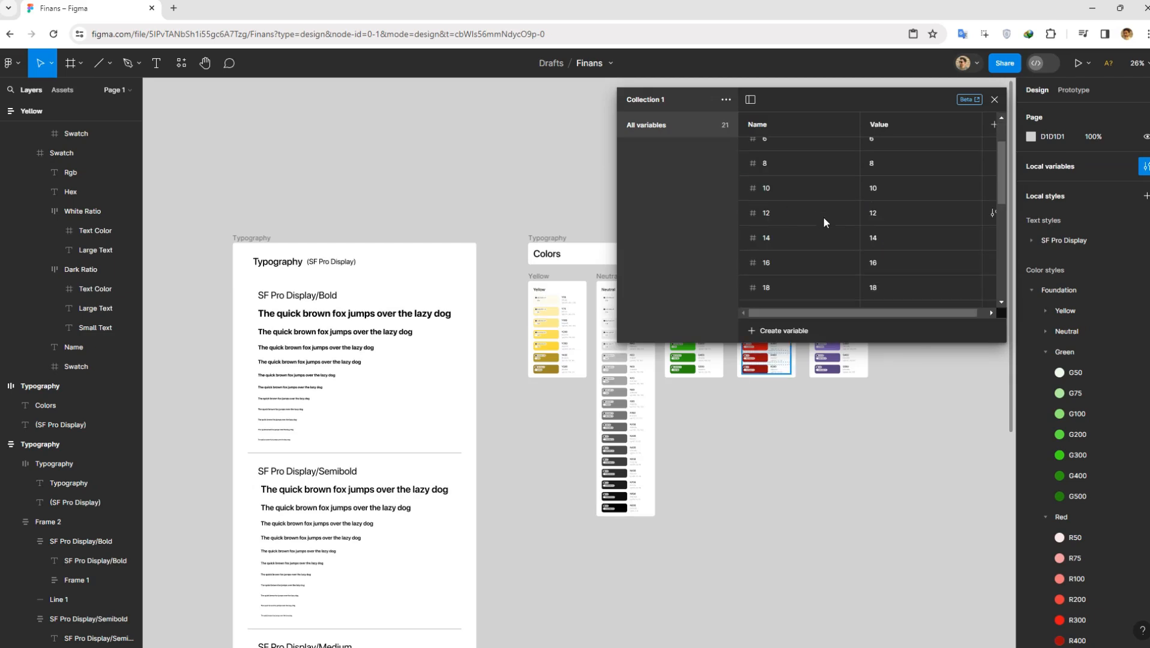
Rename the variable collection to "Space/Corner radi" and close the variables window
scroll(824, 218, "down", 5)
scroll(824, 219, "down", 2)
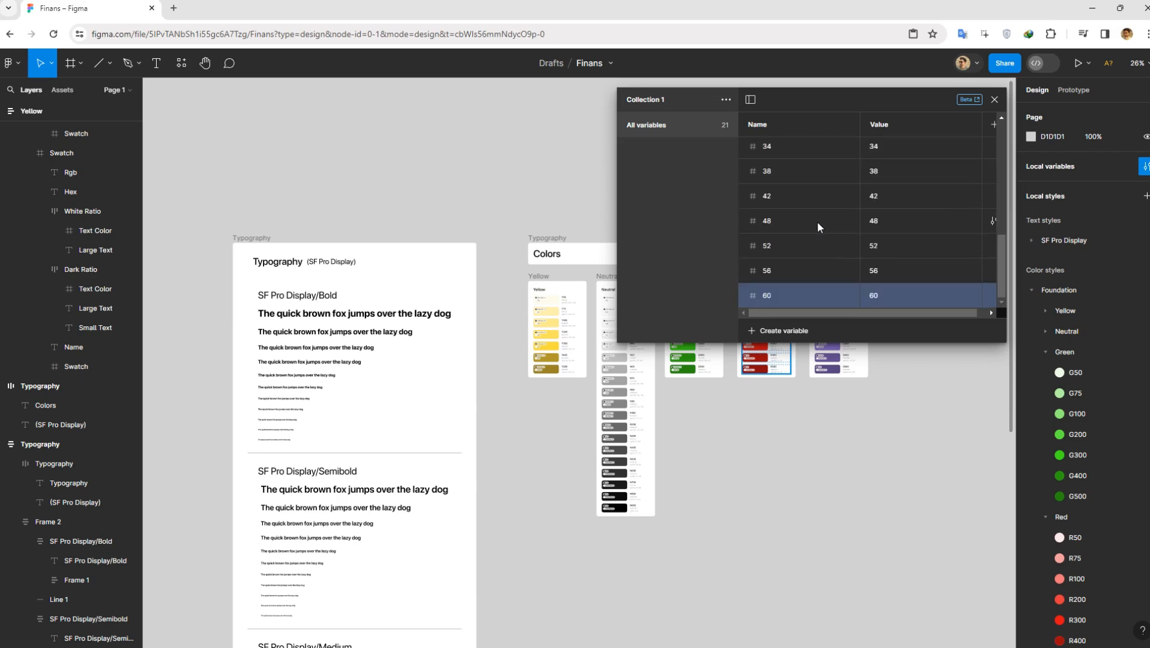
left_click(726, 99)
left_click(671, 122)
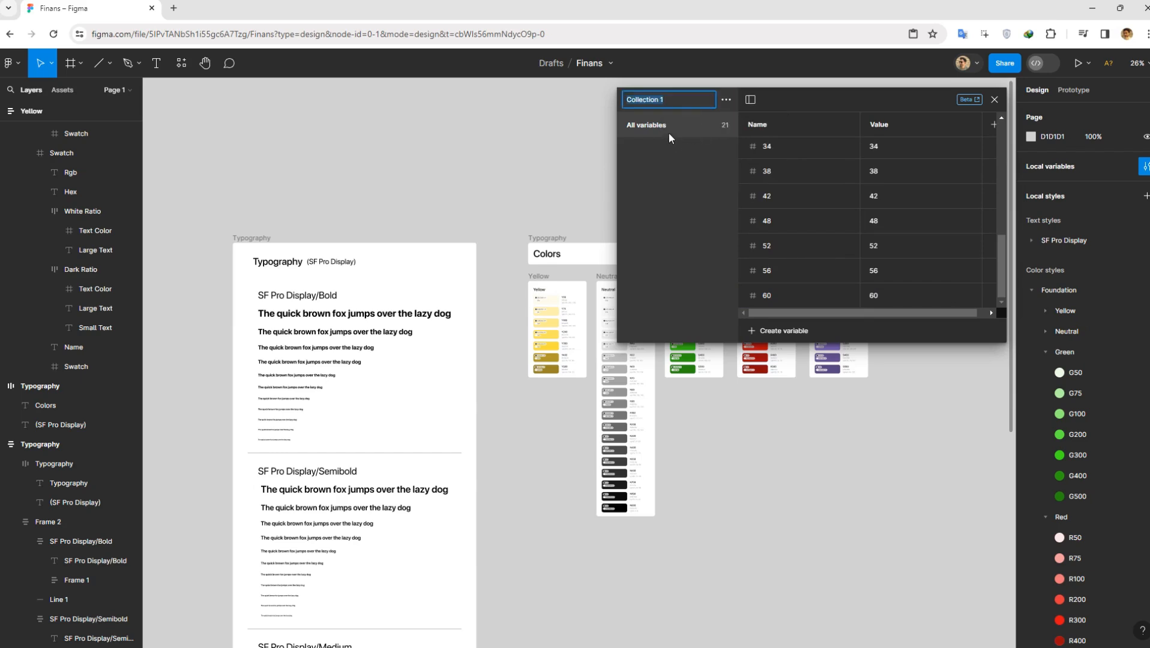
left_click(651, 128)
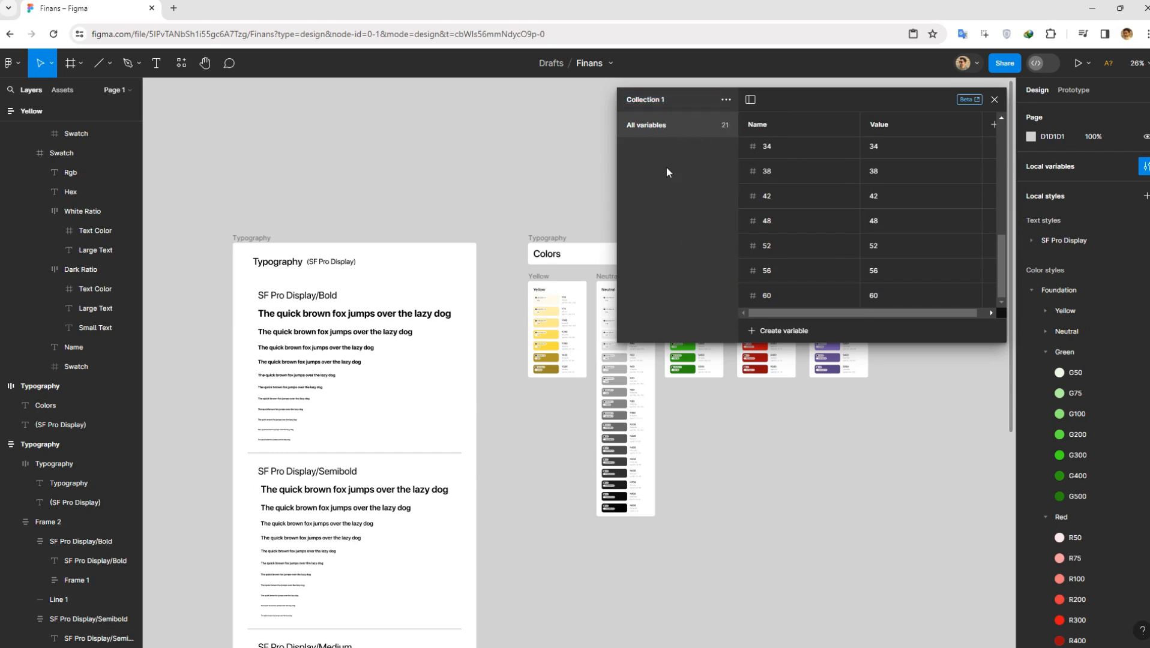
left_click(726, 100)
left_click(696, 121)
type("Space/Corner radi")
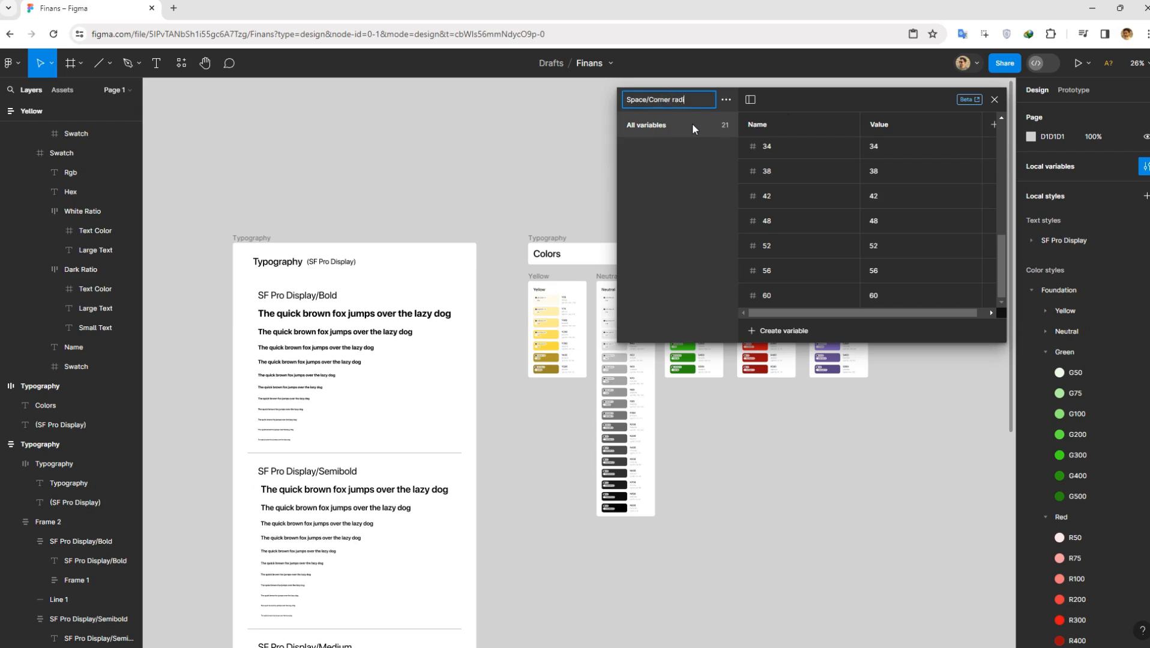
left_click(582, 159)
left_click(995, 100)
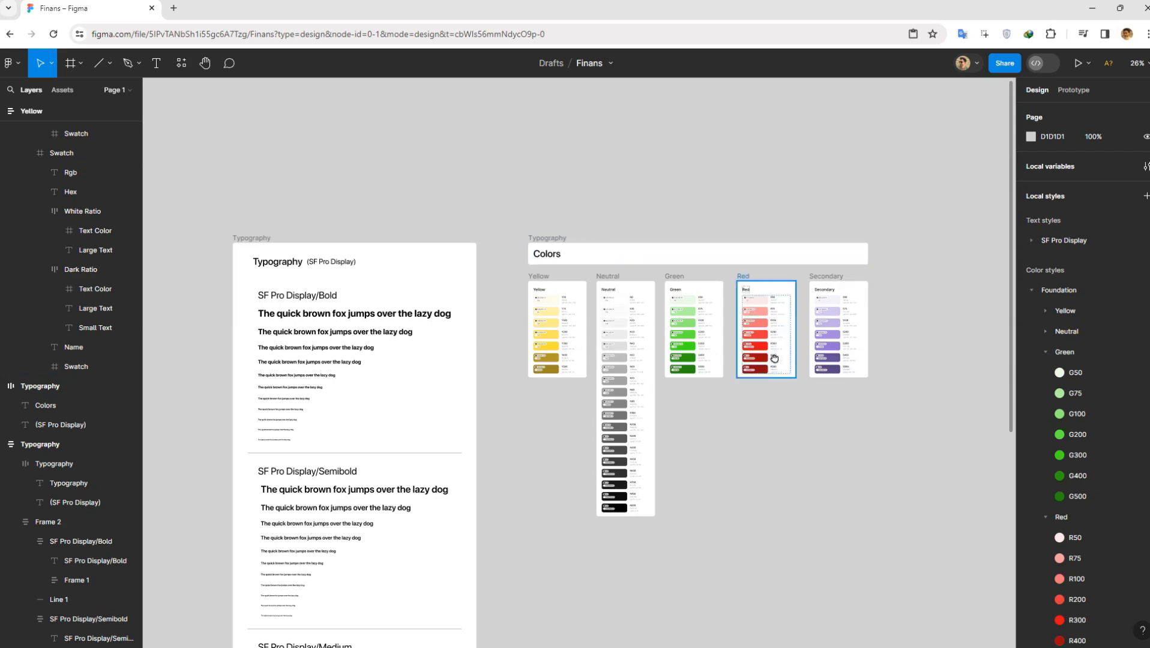
Rename Page 1 to "Typography and Colors"
scroll(773, 300, "down", 5)
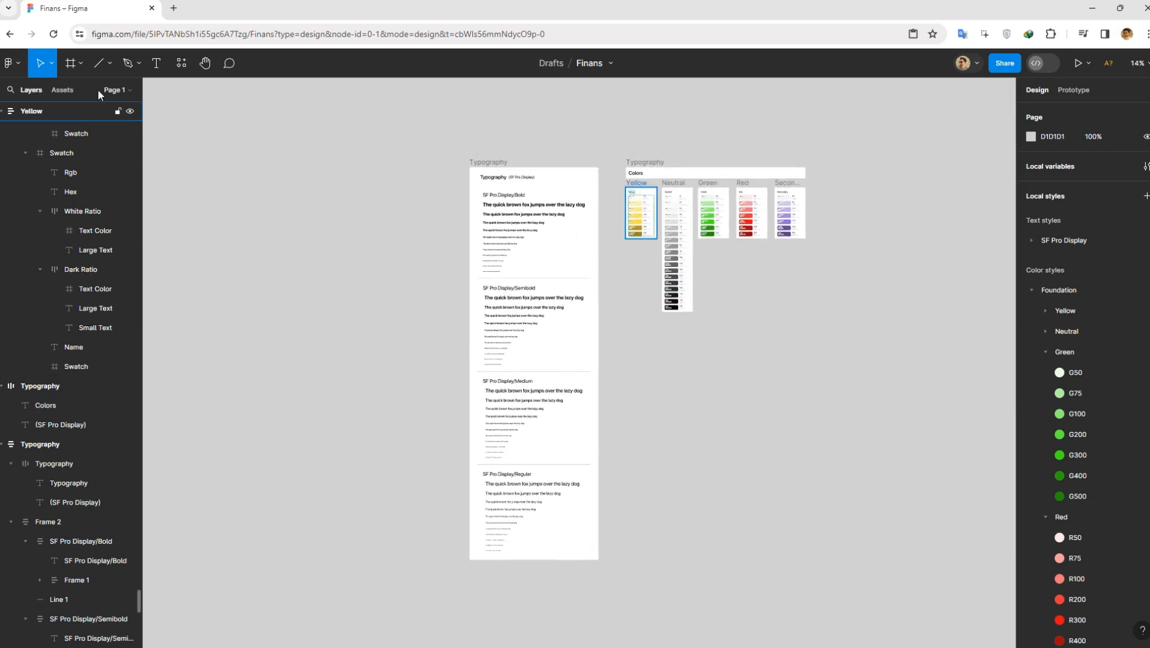
left_click(108, 91)
double_click(30, 134)
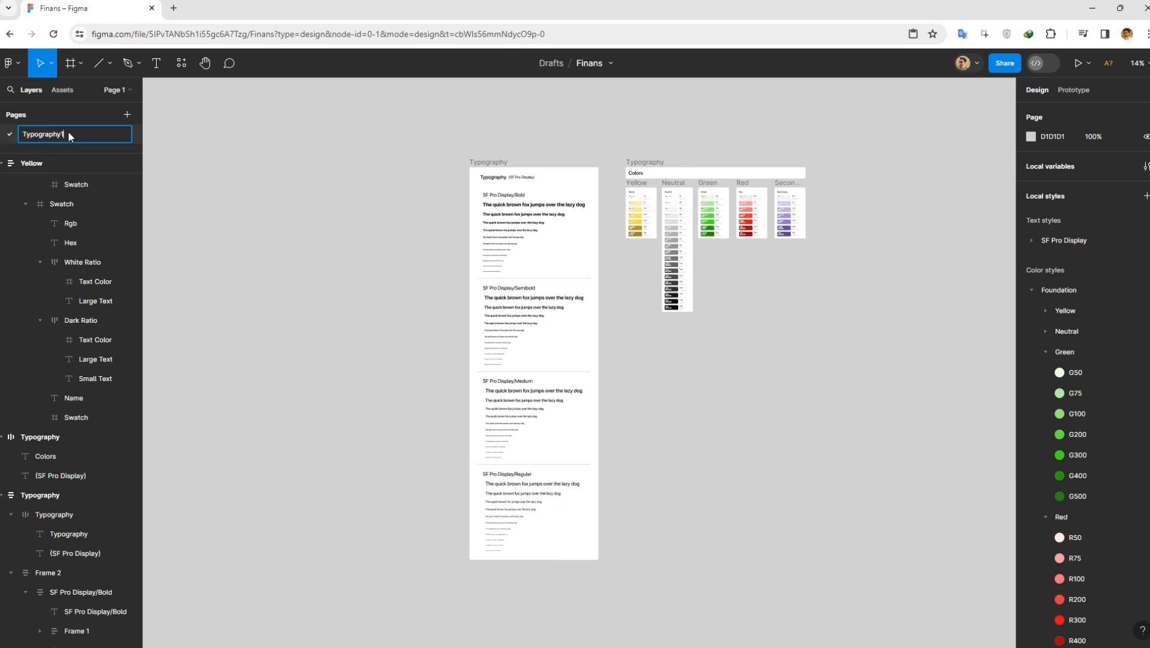
type("ZC")
key("BackSpace")
key("BackSpace")
key("BackSpace")
type("and Colors")
left_click(196, 175)
left_click_drag(406, 320, 352, 339)
scroll(472, 360, "up", 1)
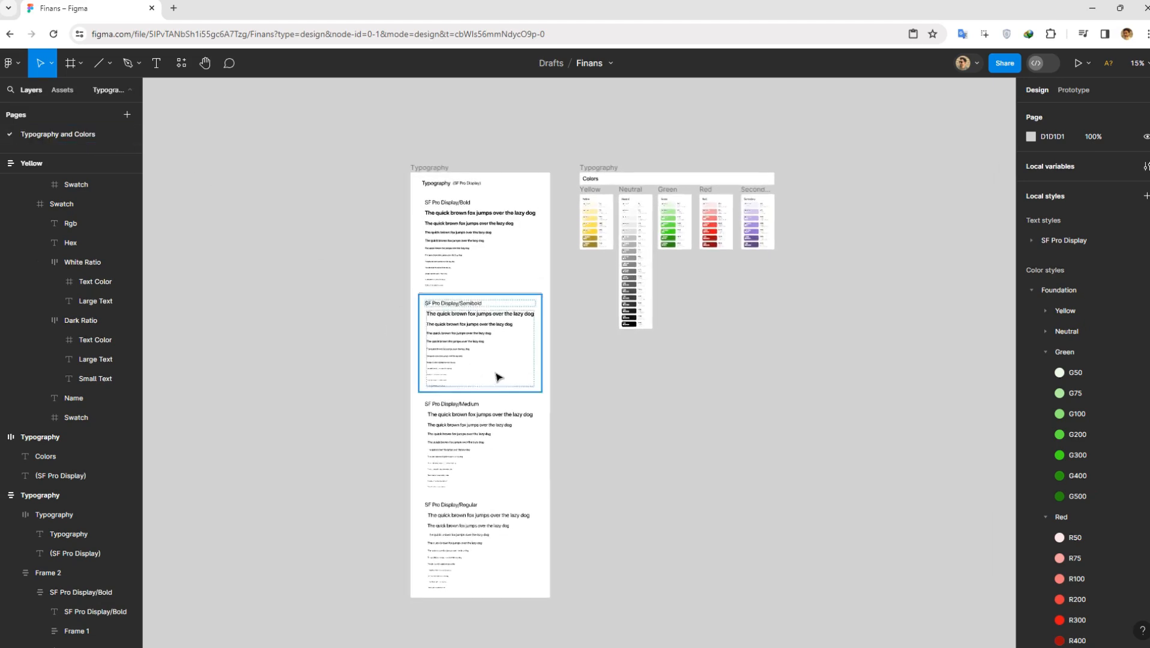